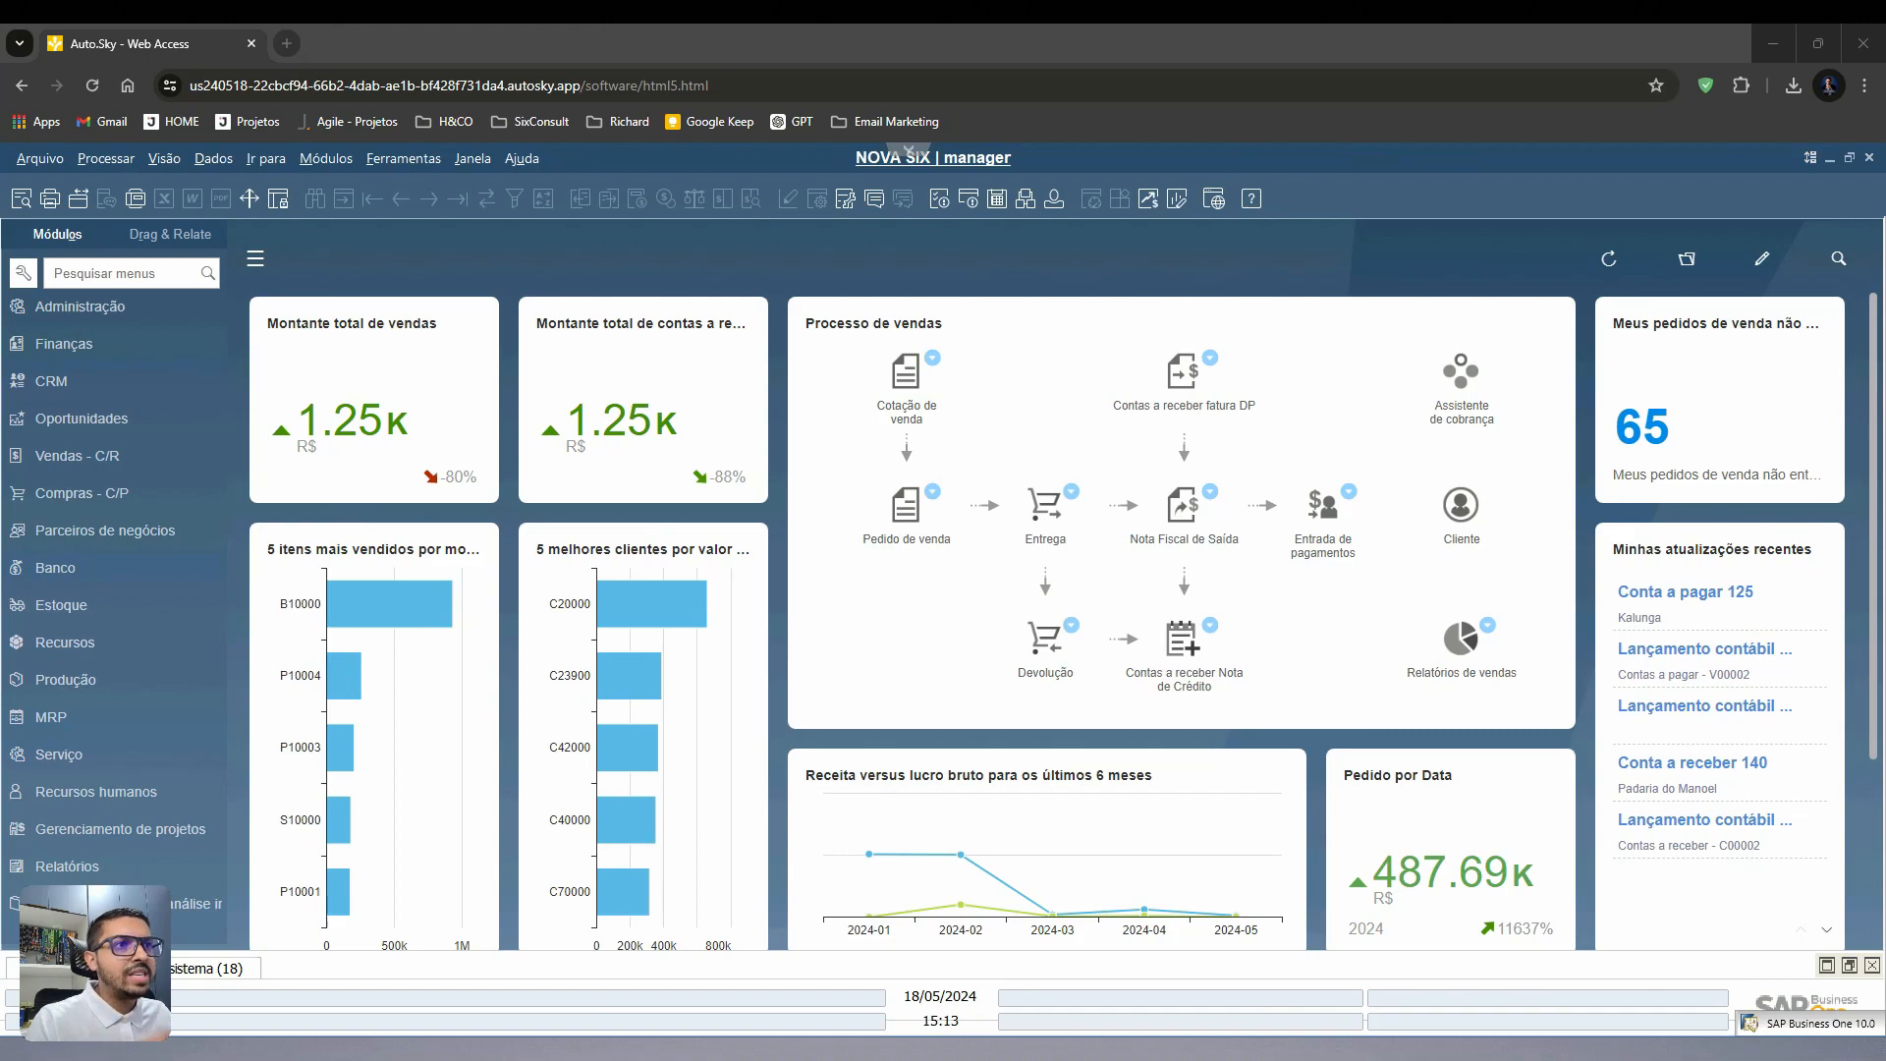
- Open the production Estrutura de produtos and find the product structure whose description matches *azul, widening its window
click(321, 163)
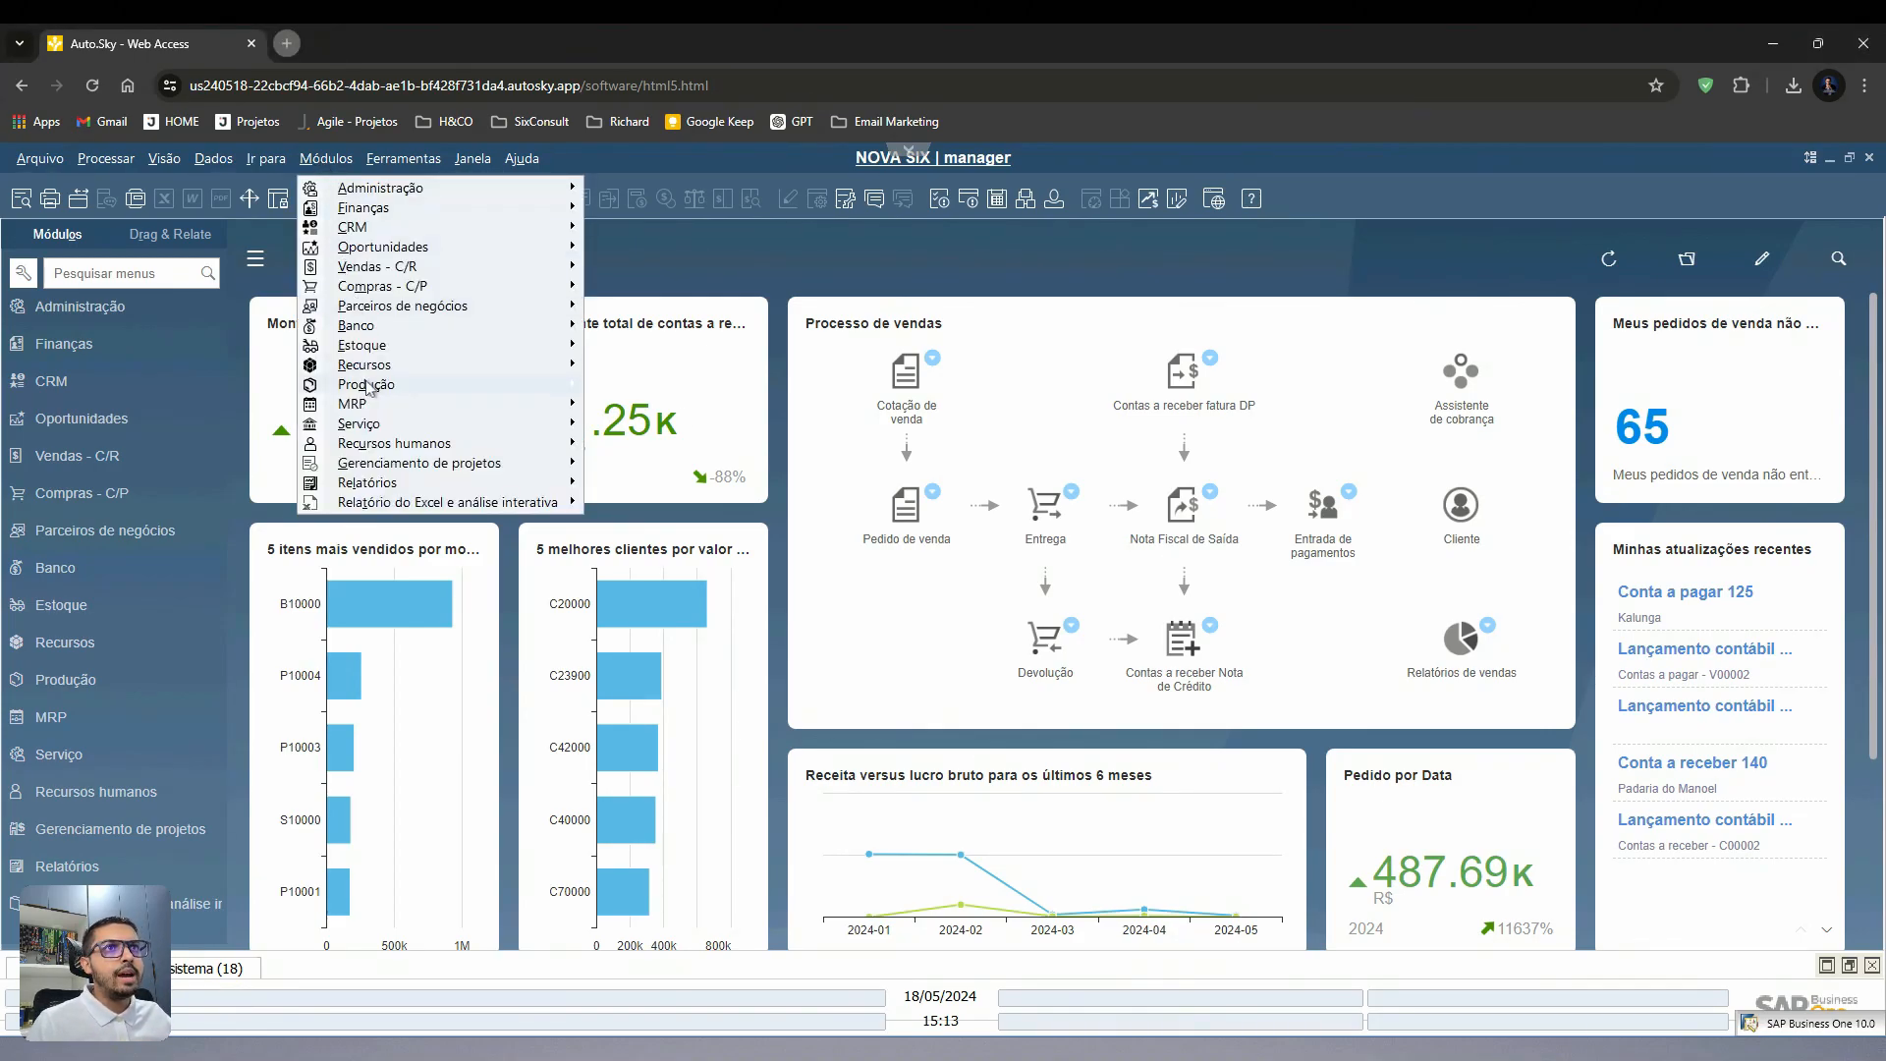
mouse_move(369, 386)
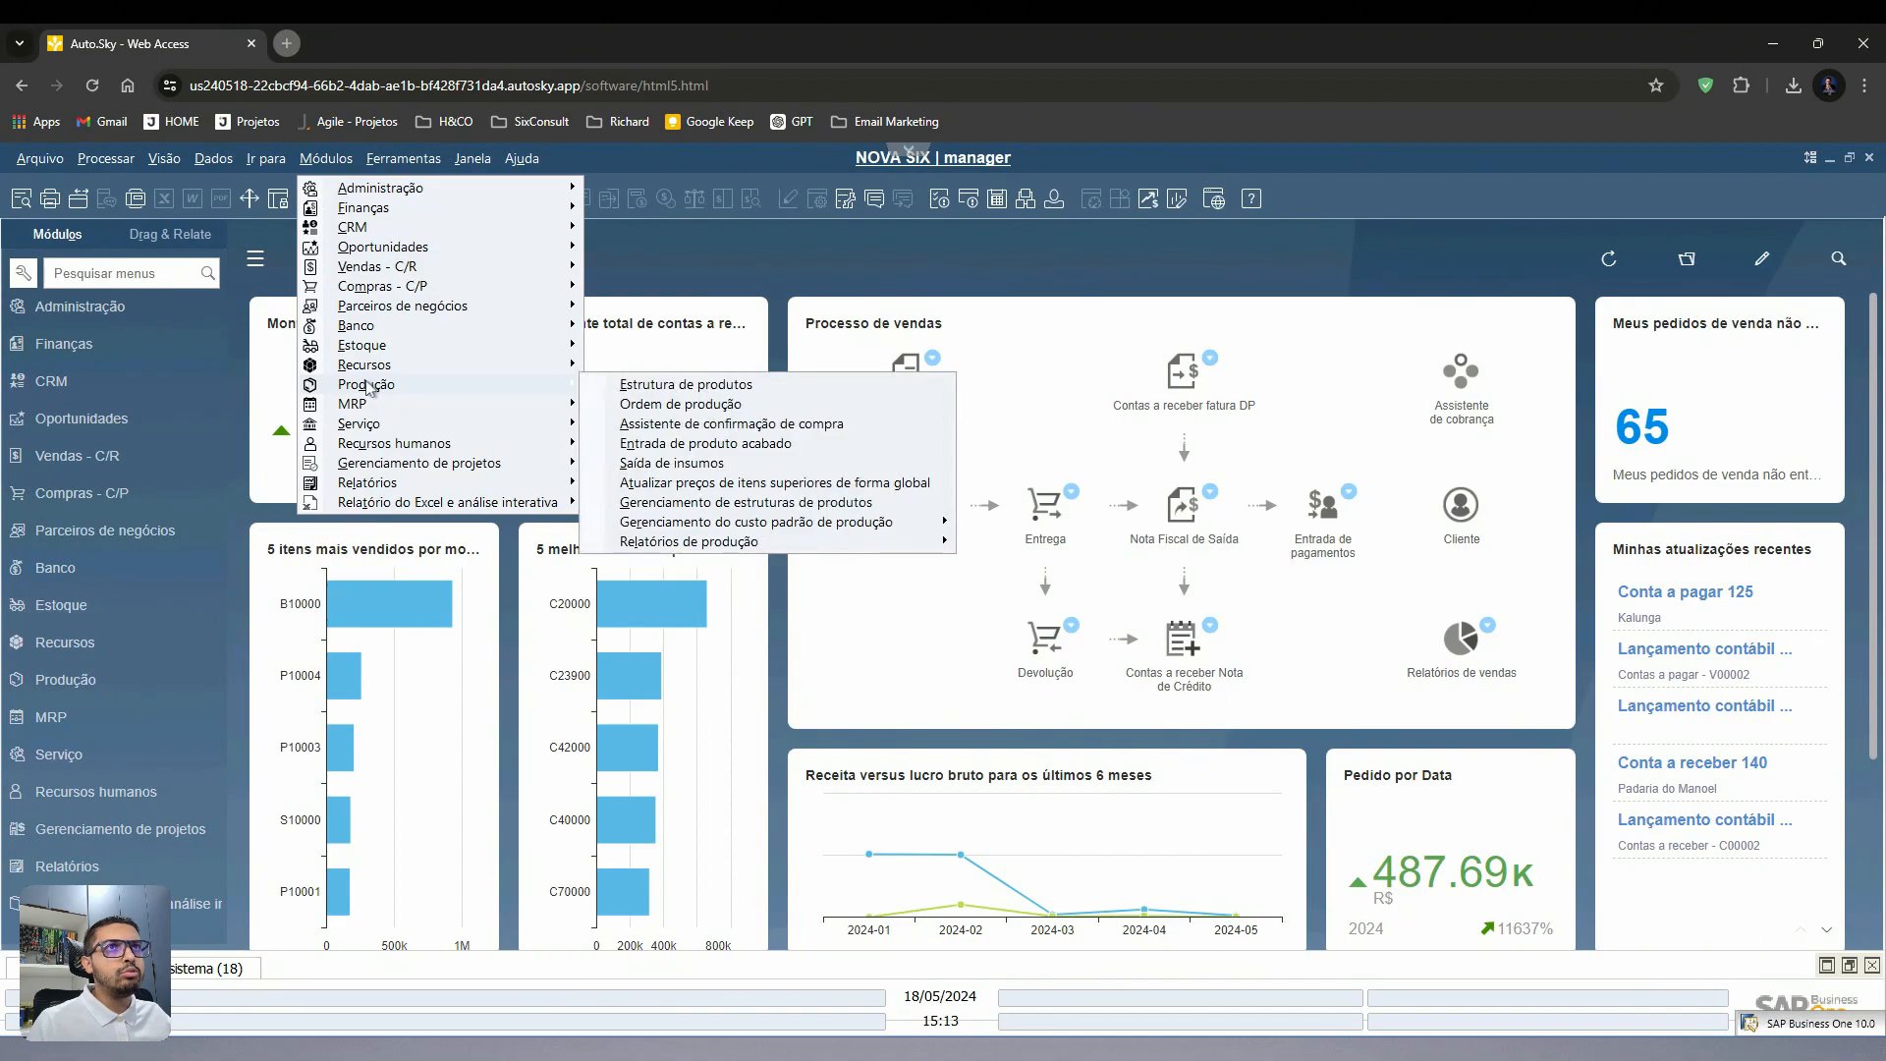
click(625, 388)
key(Tab)
text(*azul)
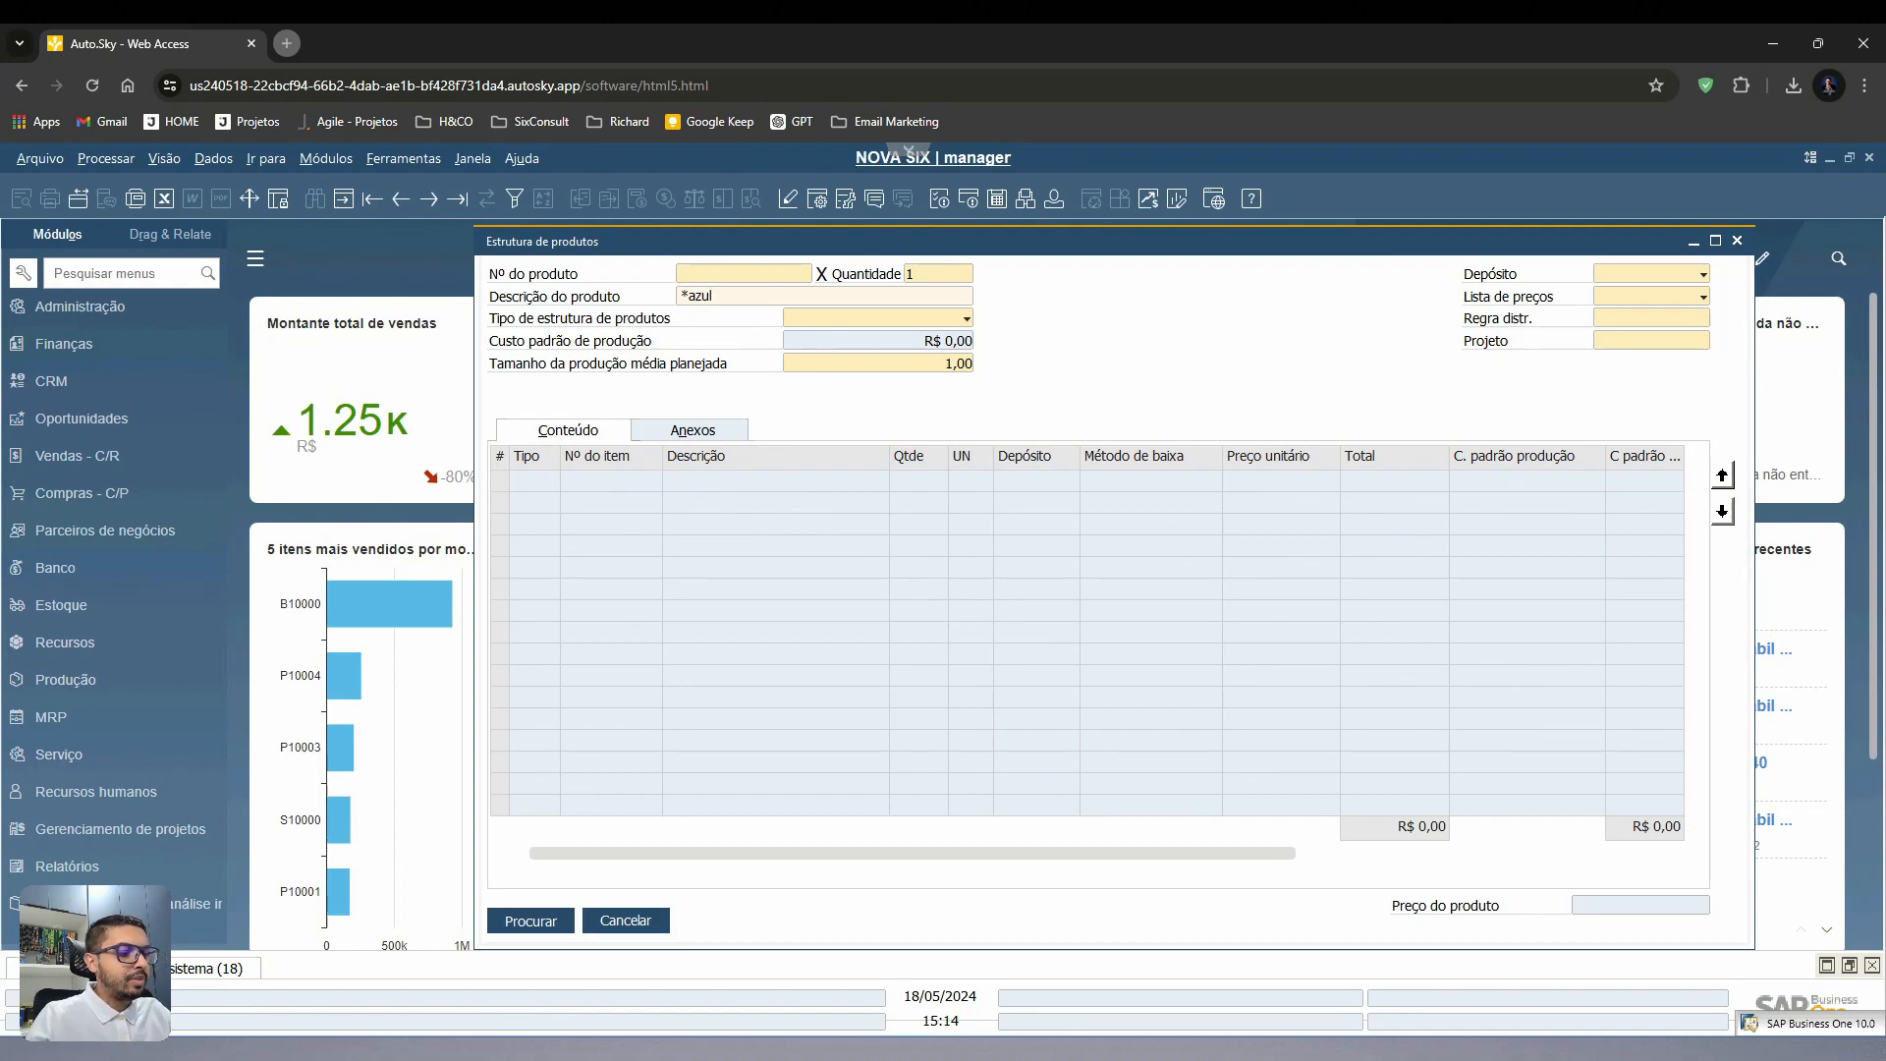
key(Return)
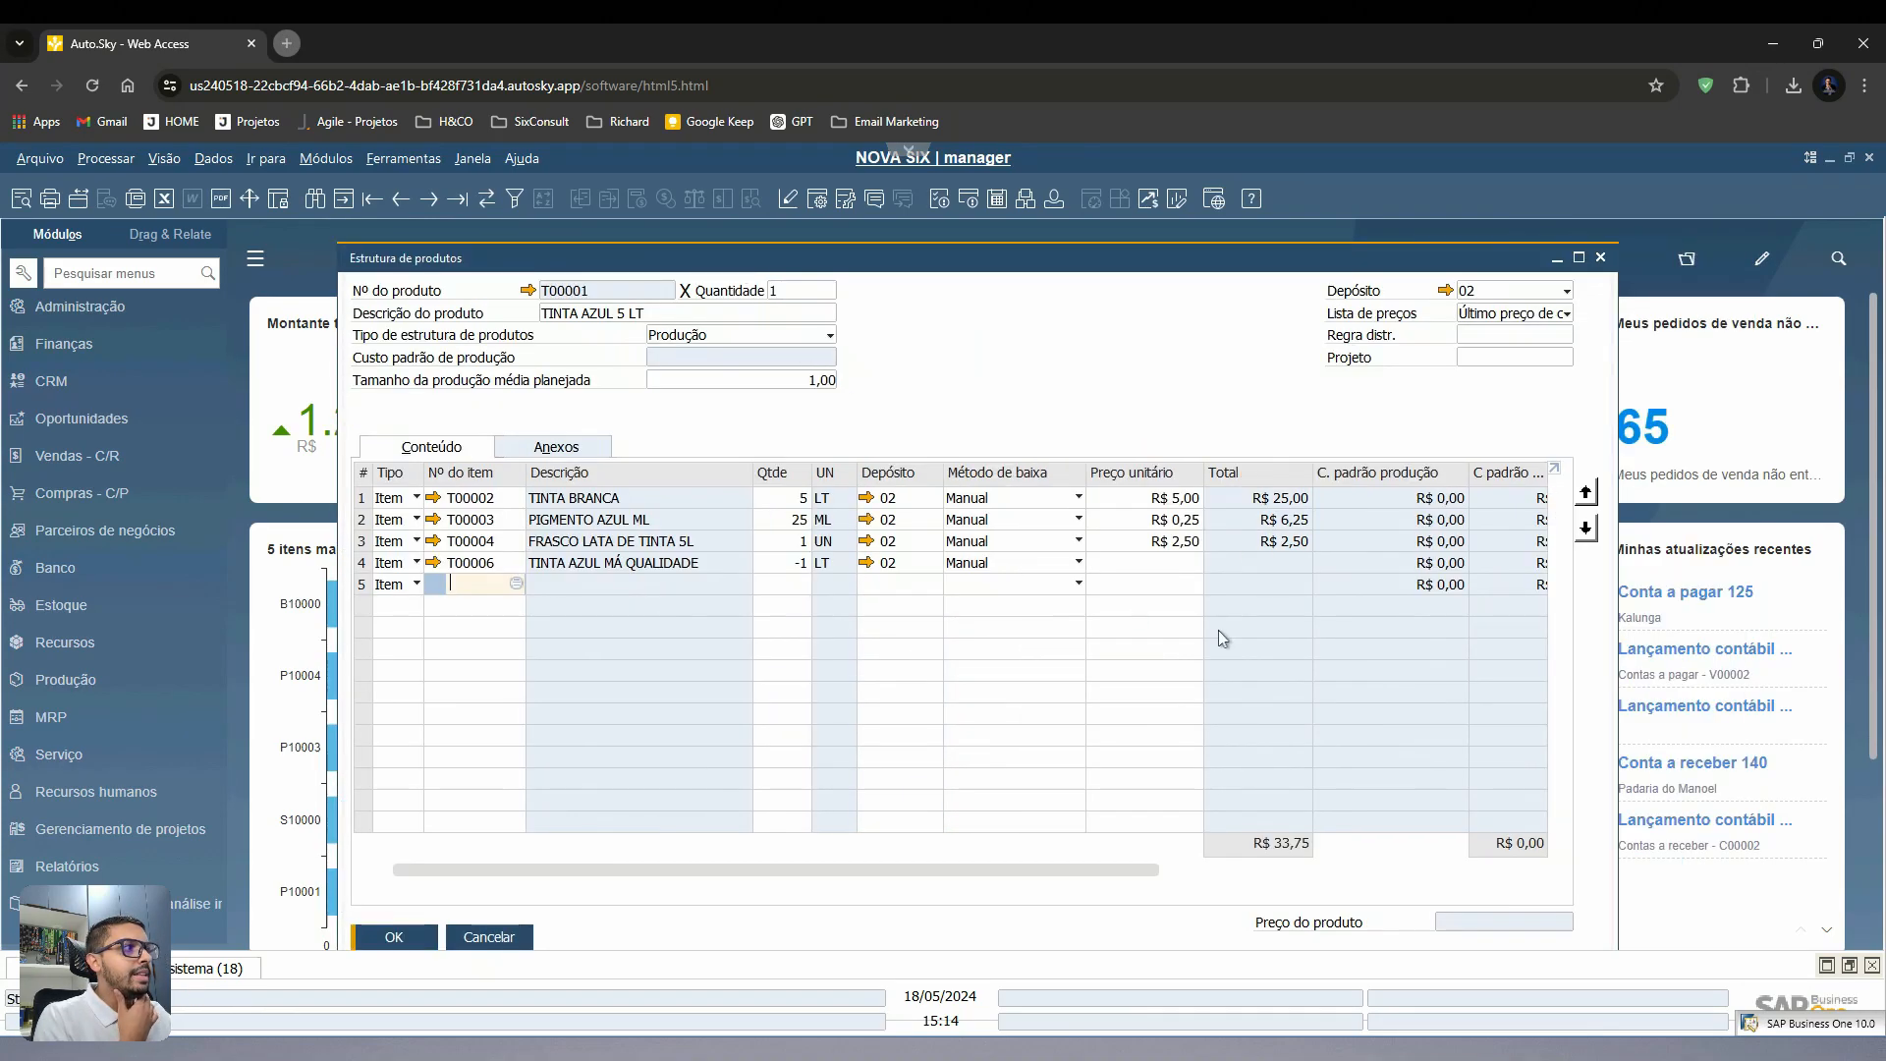
drag(1618, 931, 1662, 929)
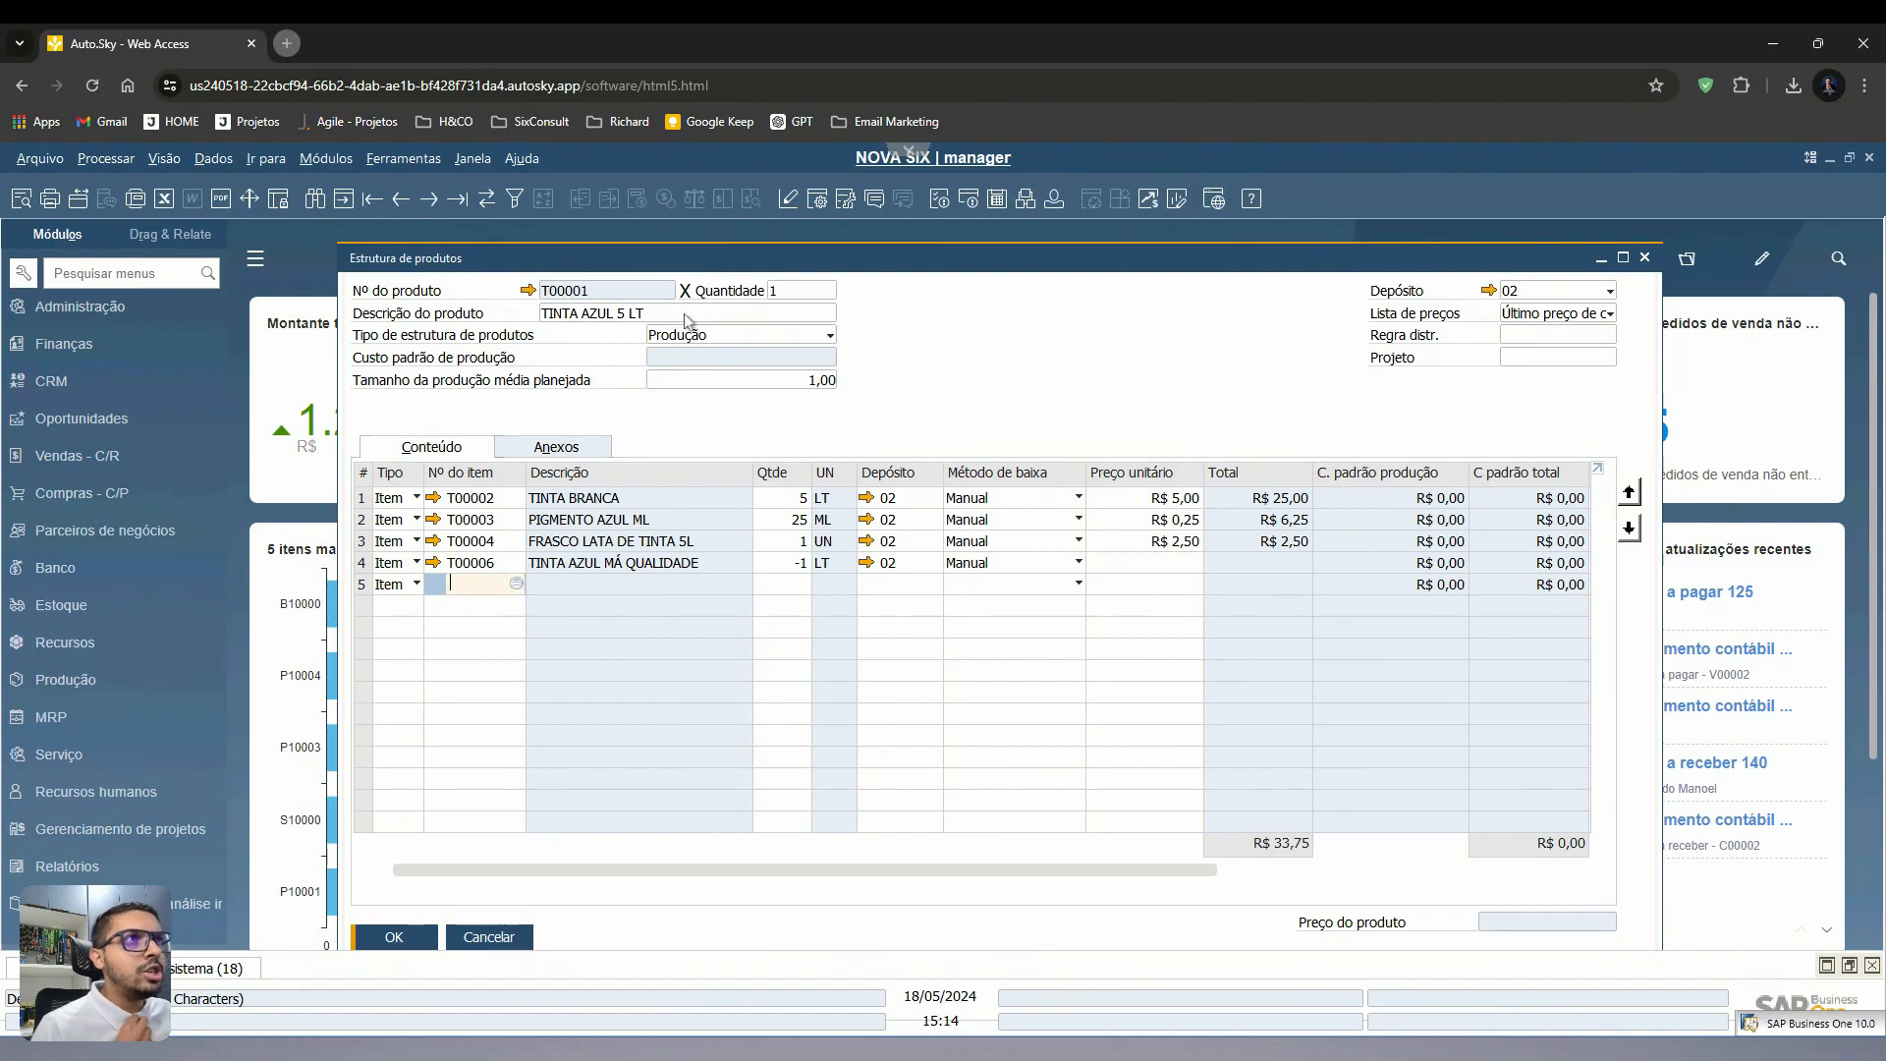
- Examine the TINTA AZUL 5 LT structure: its description, each component line, the TINTA AZUL MÁ QUALIDADE quantity and the average planned production size
click(644, 313)
click(644, 312)
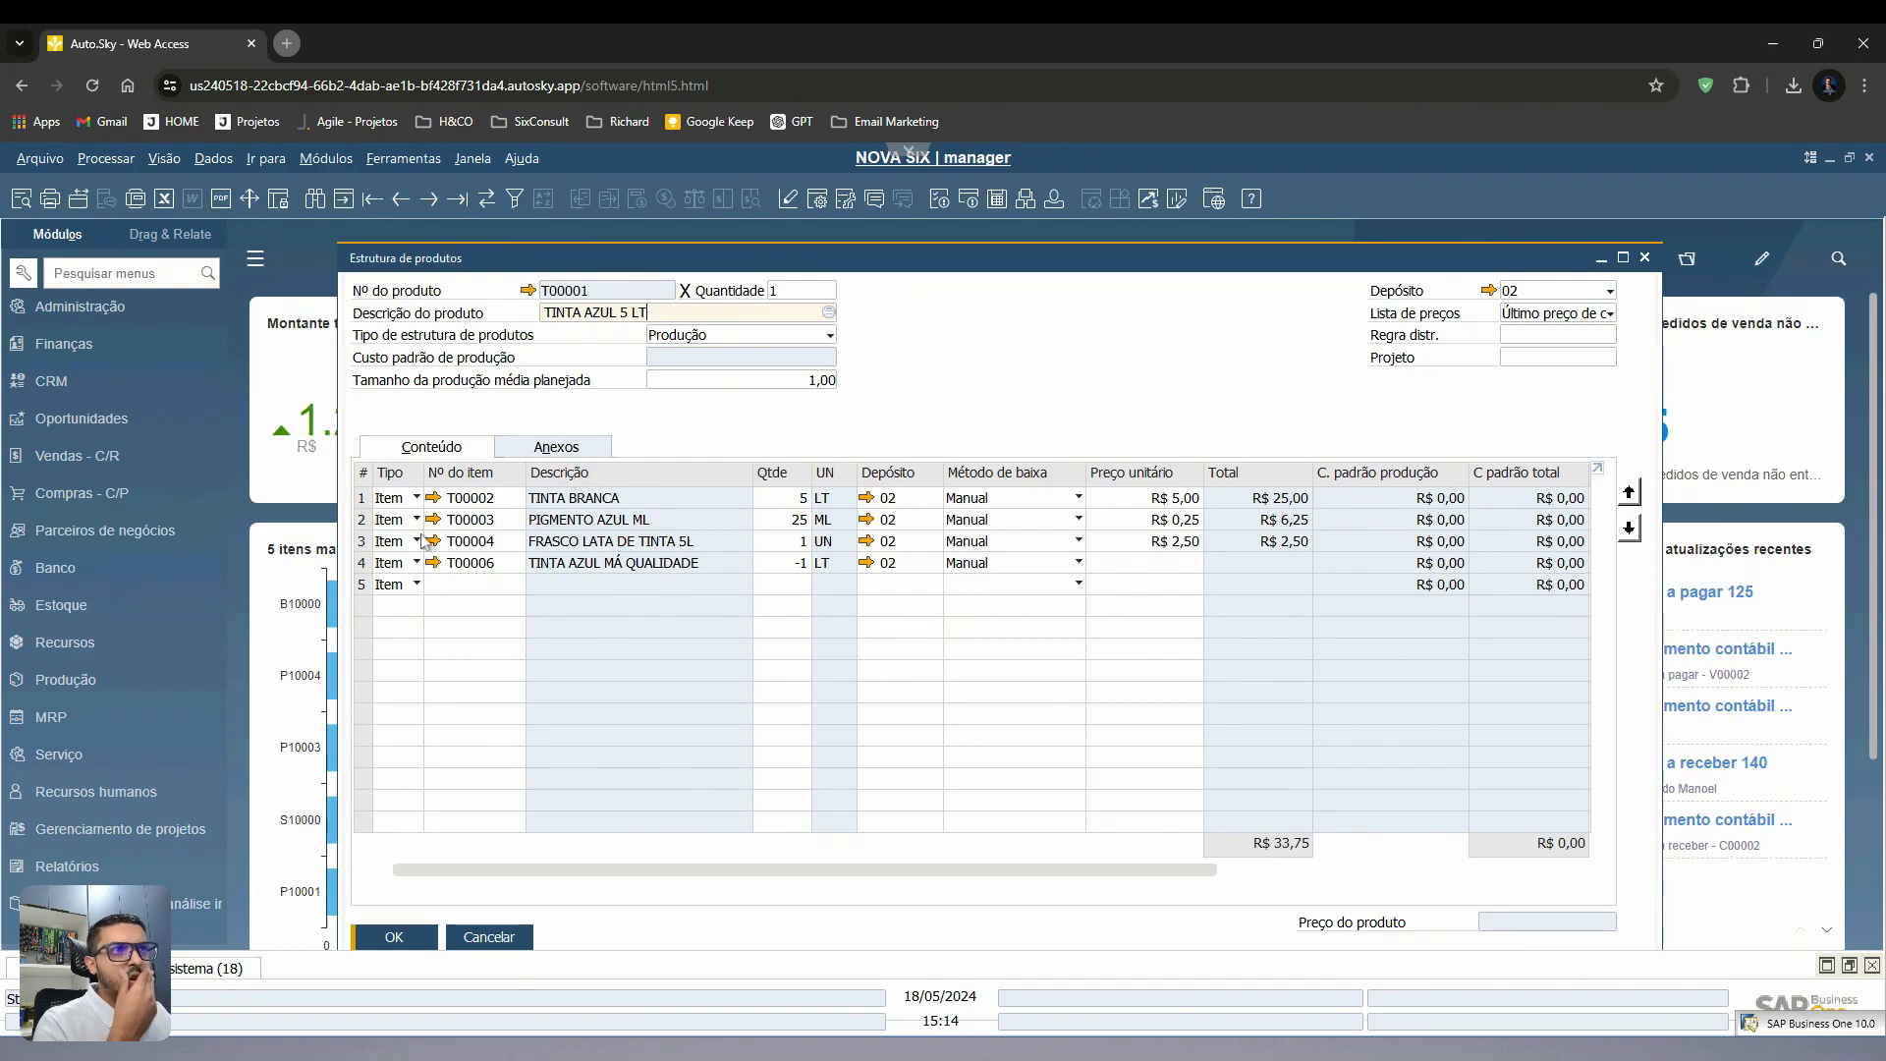
click(364, 500)
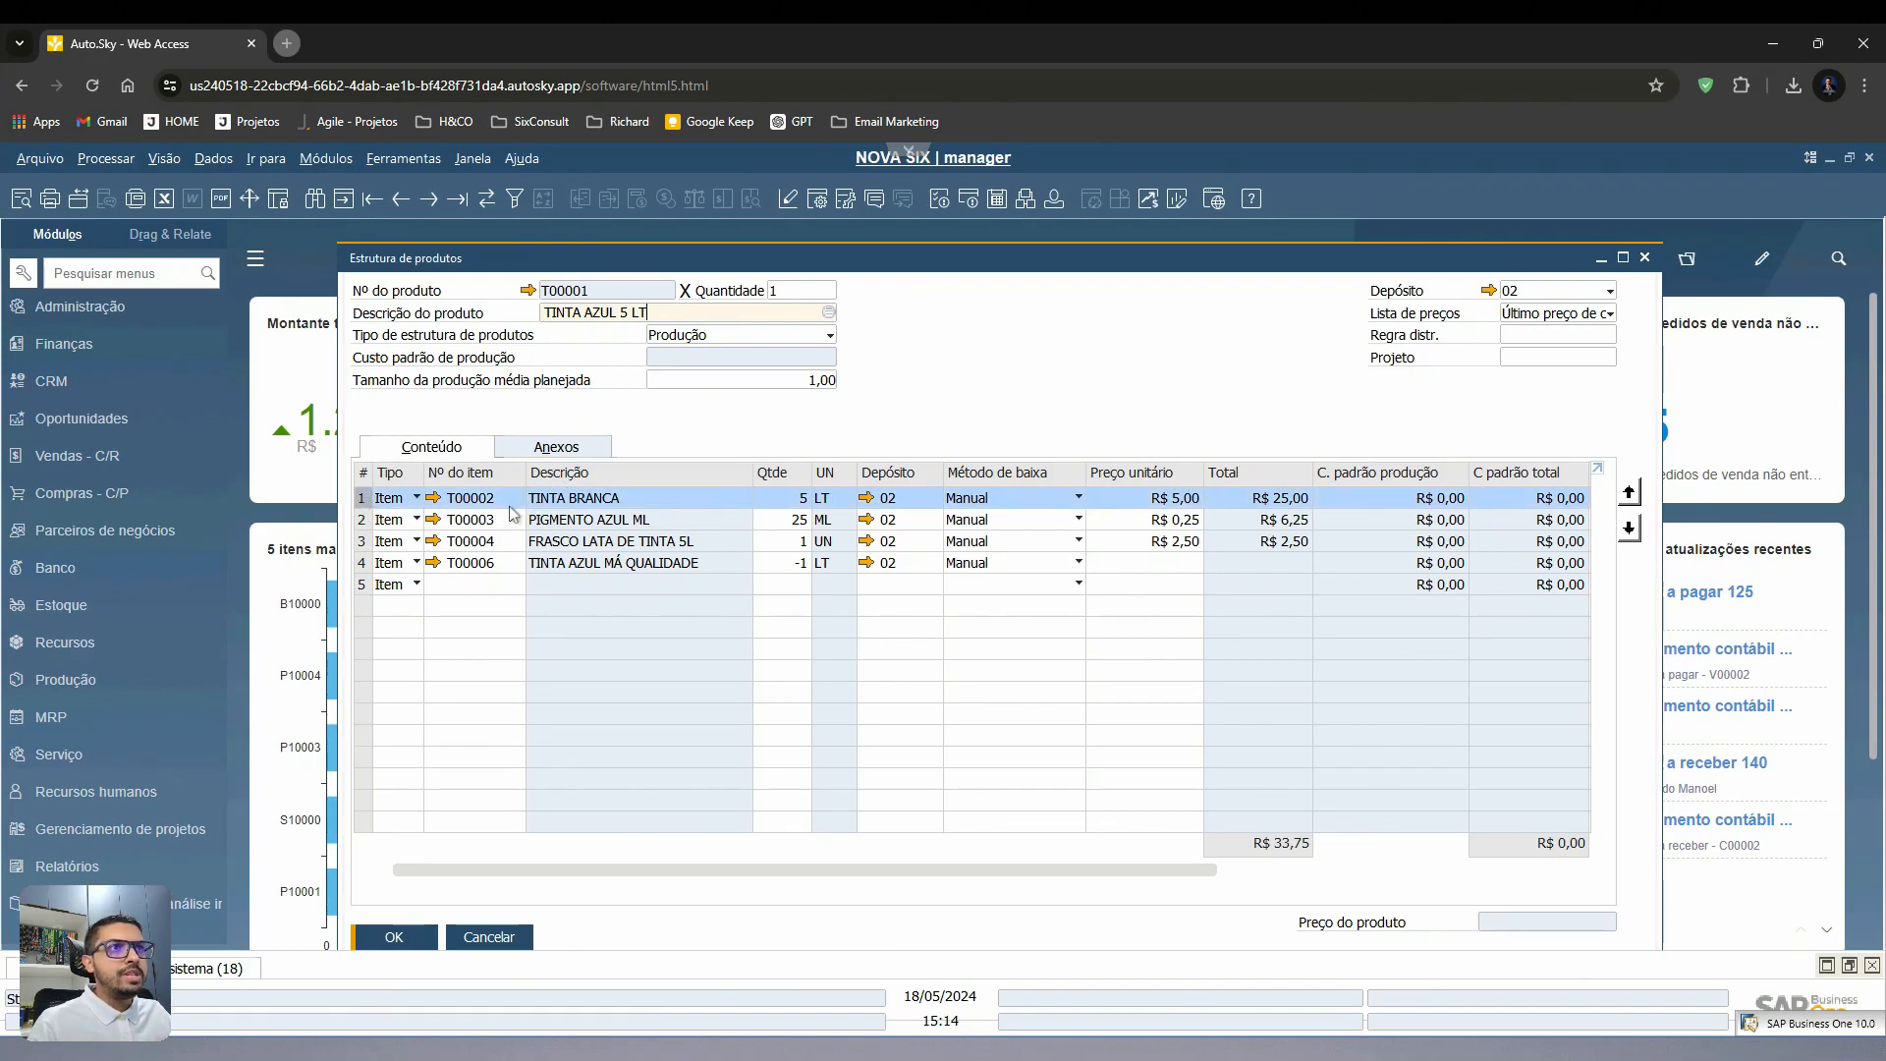
mouse_move(512, 512)
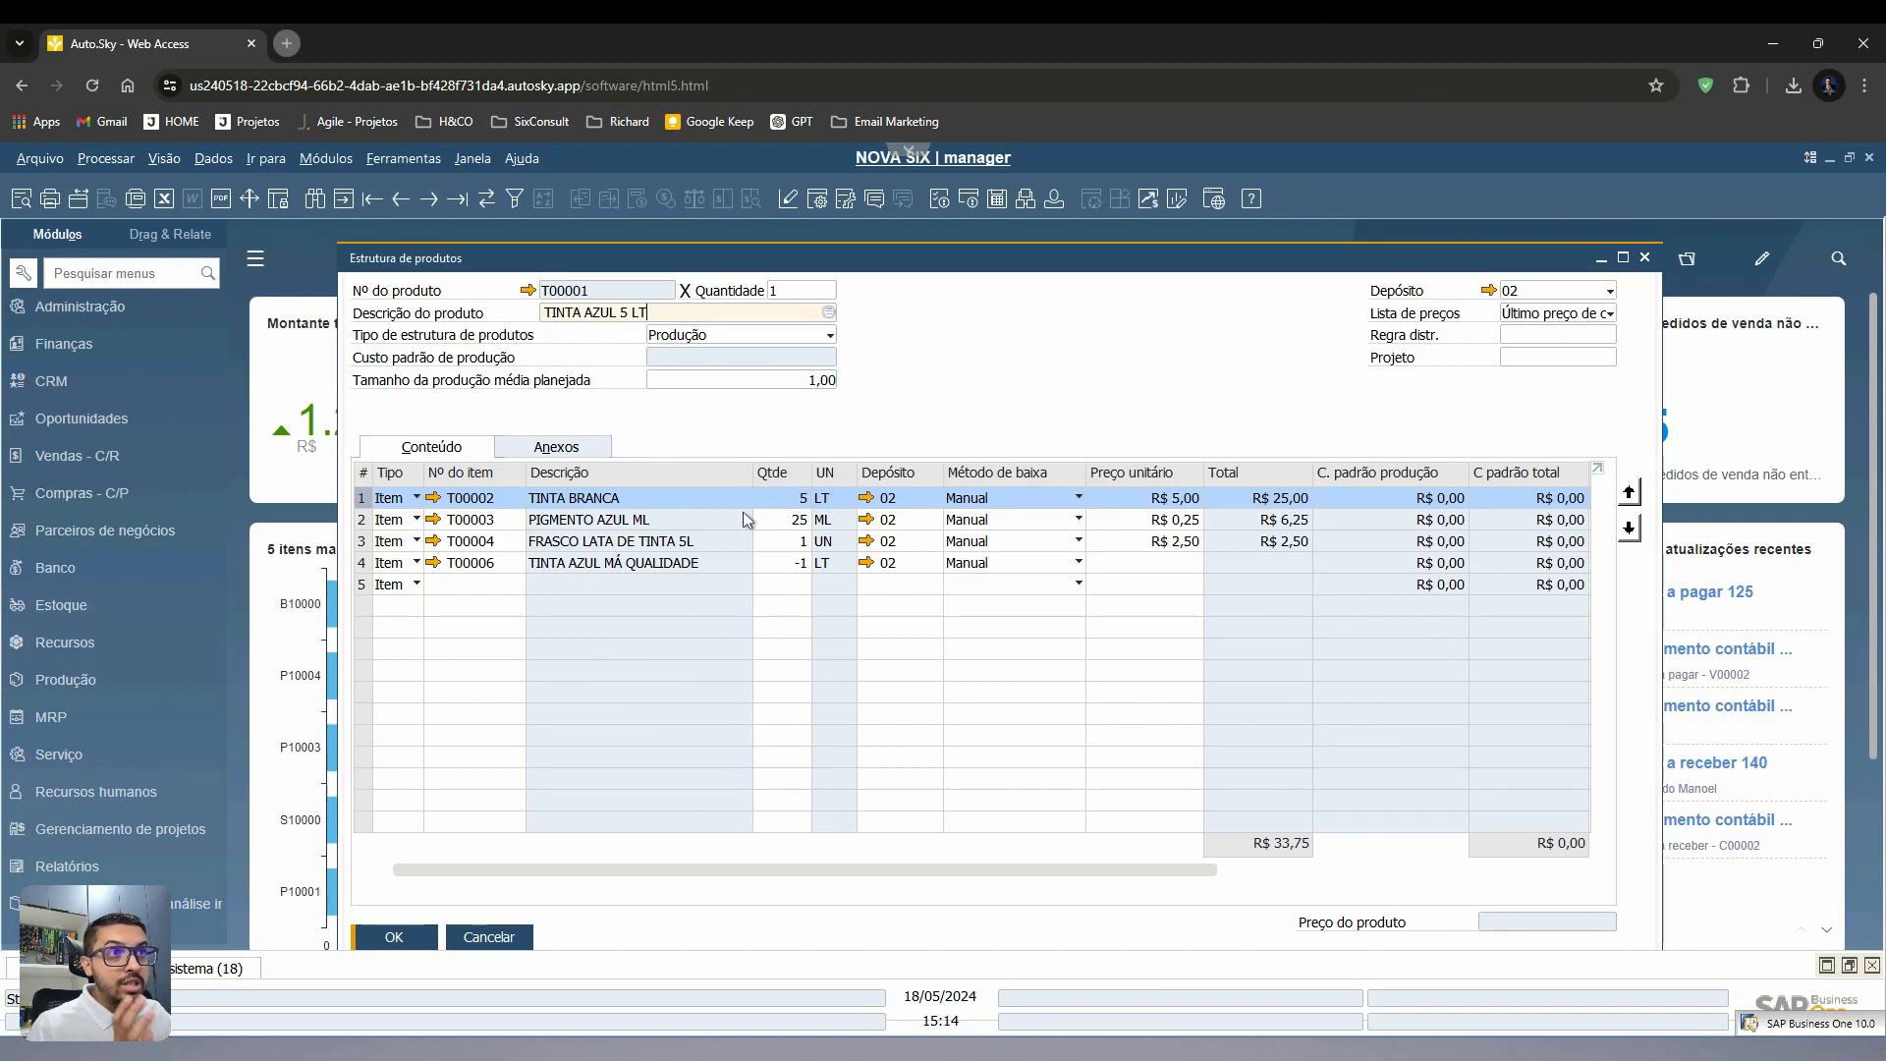
click(362, 524)
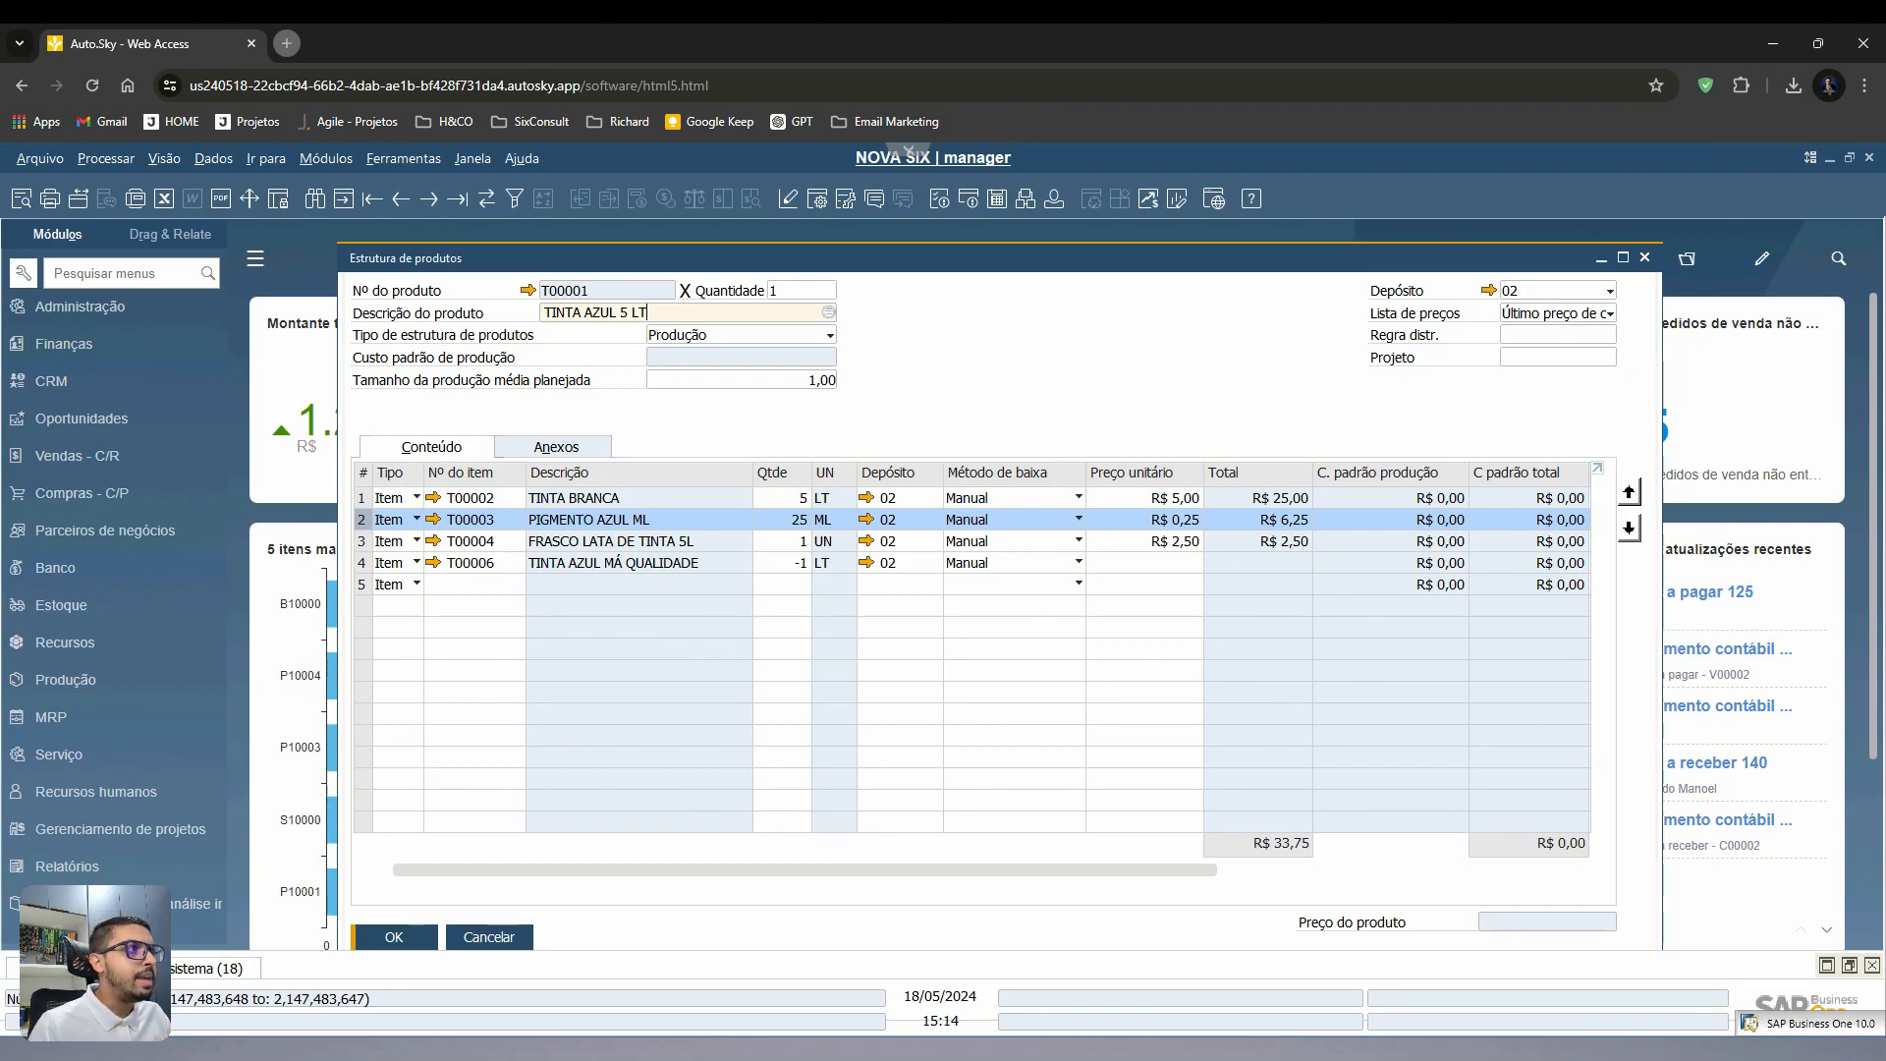
click(362, 542)
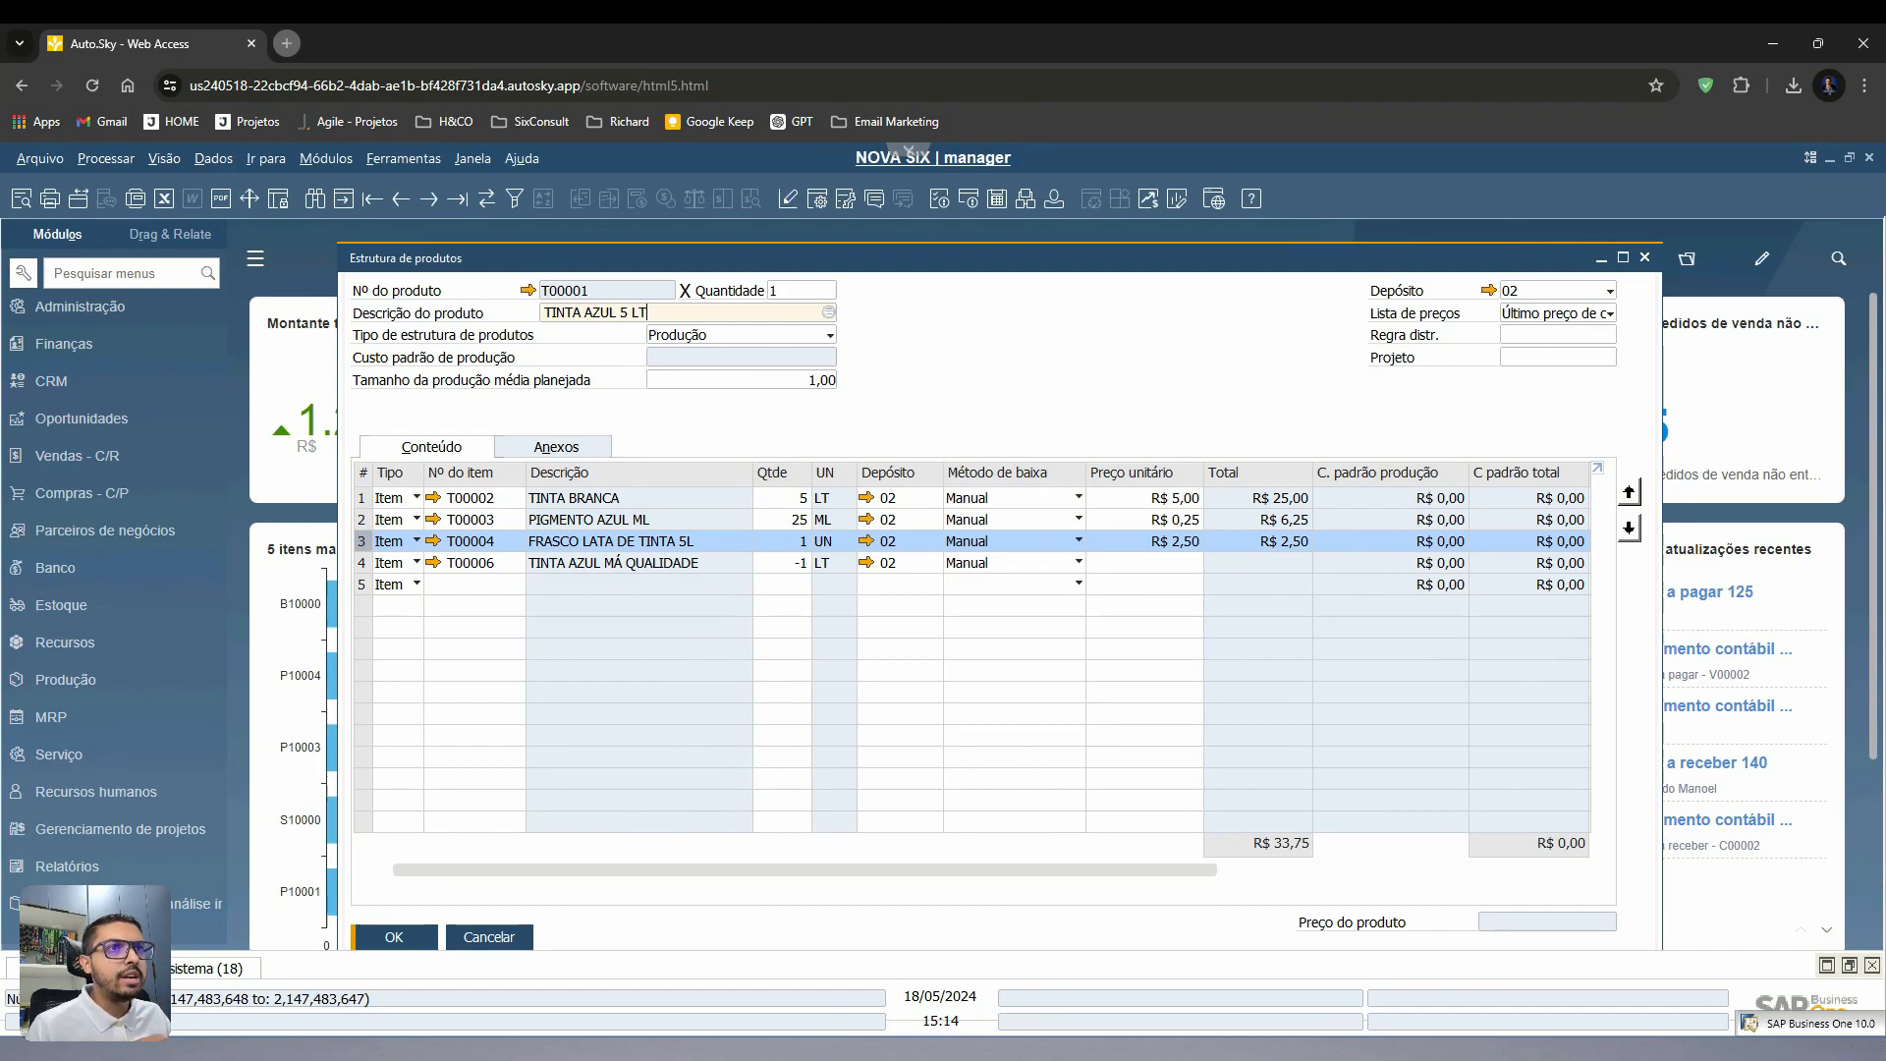
click(362, 563)
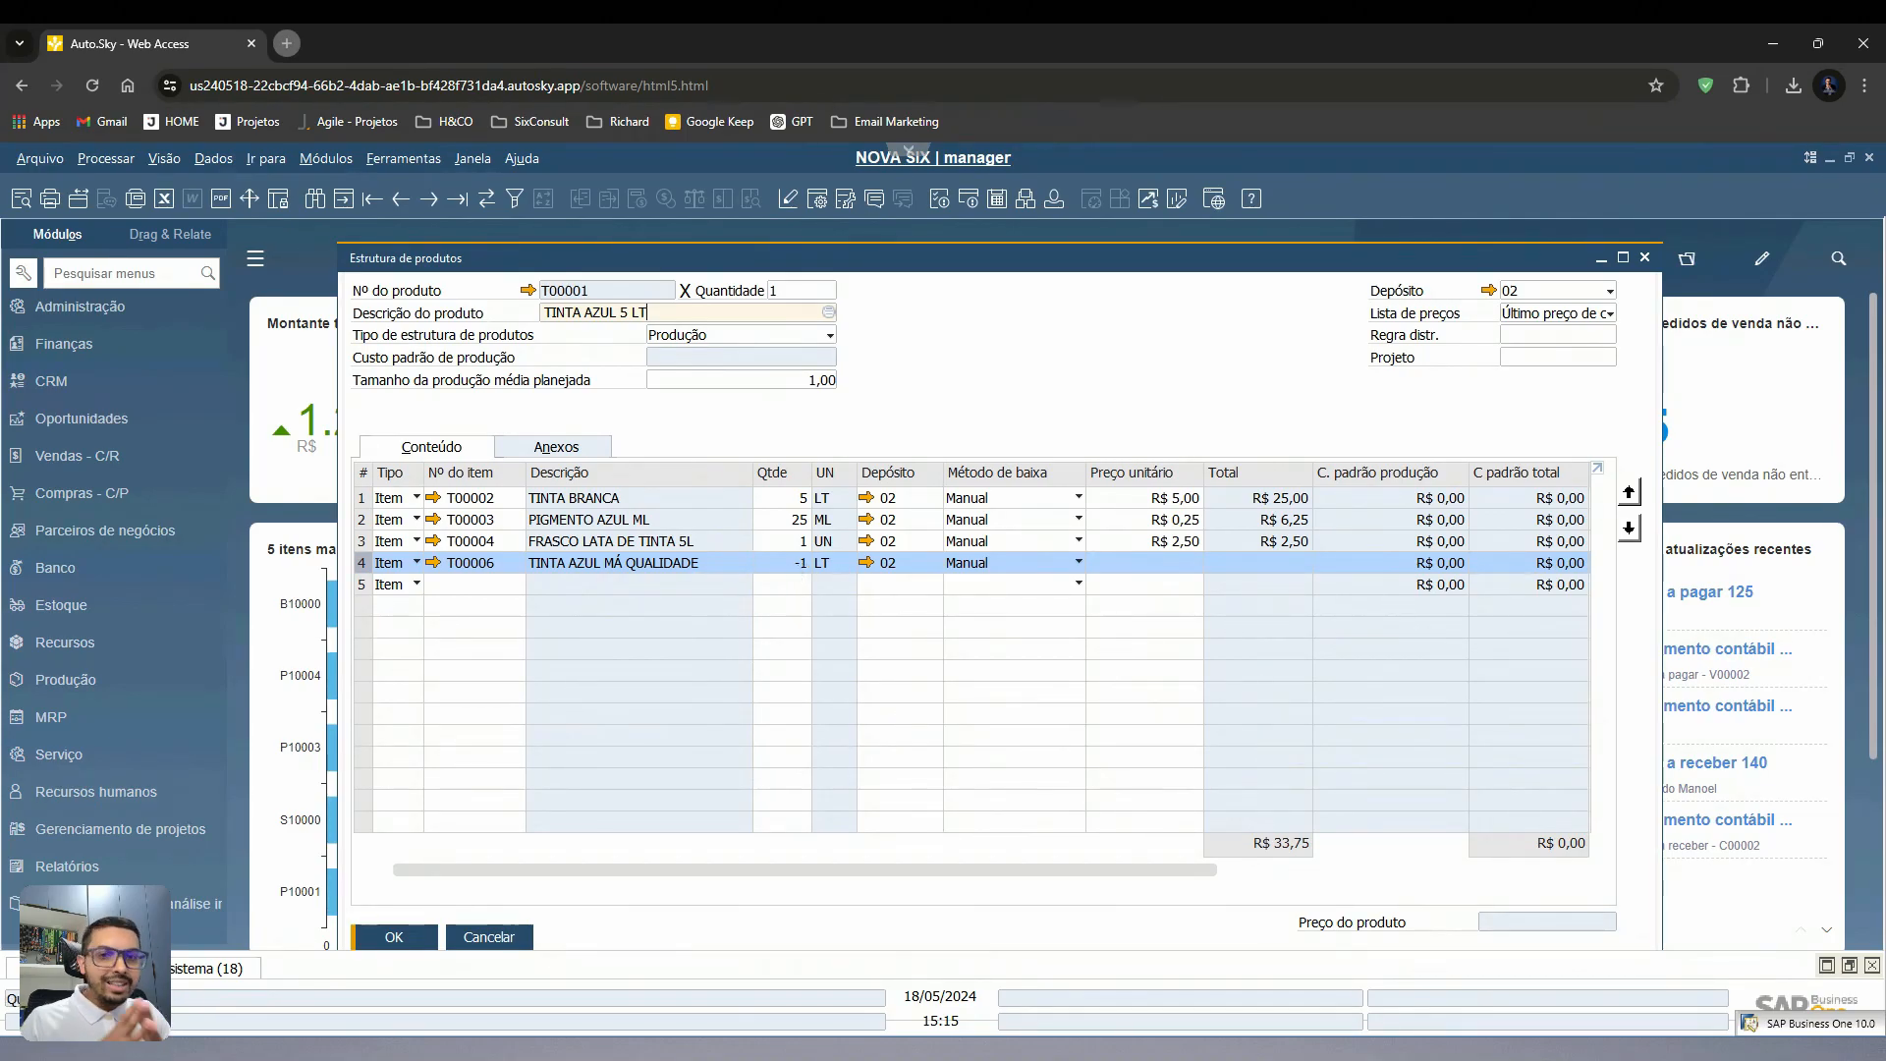
click(793, 563)
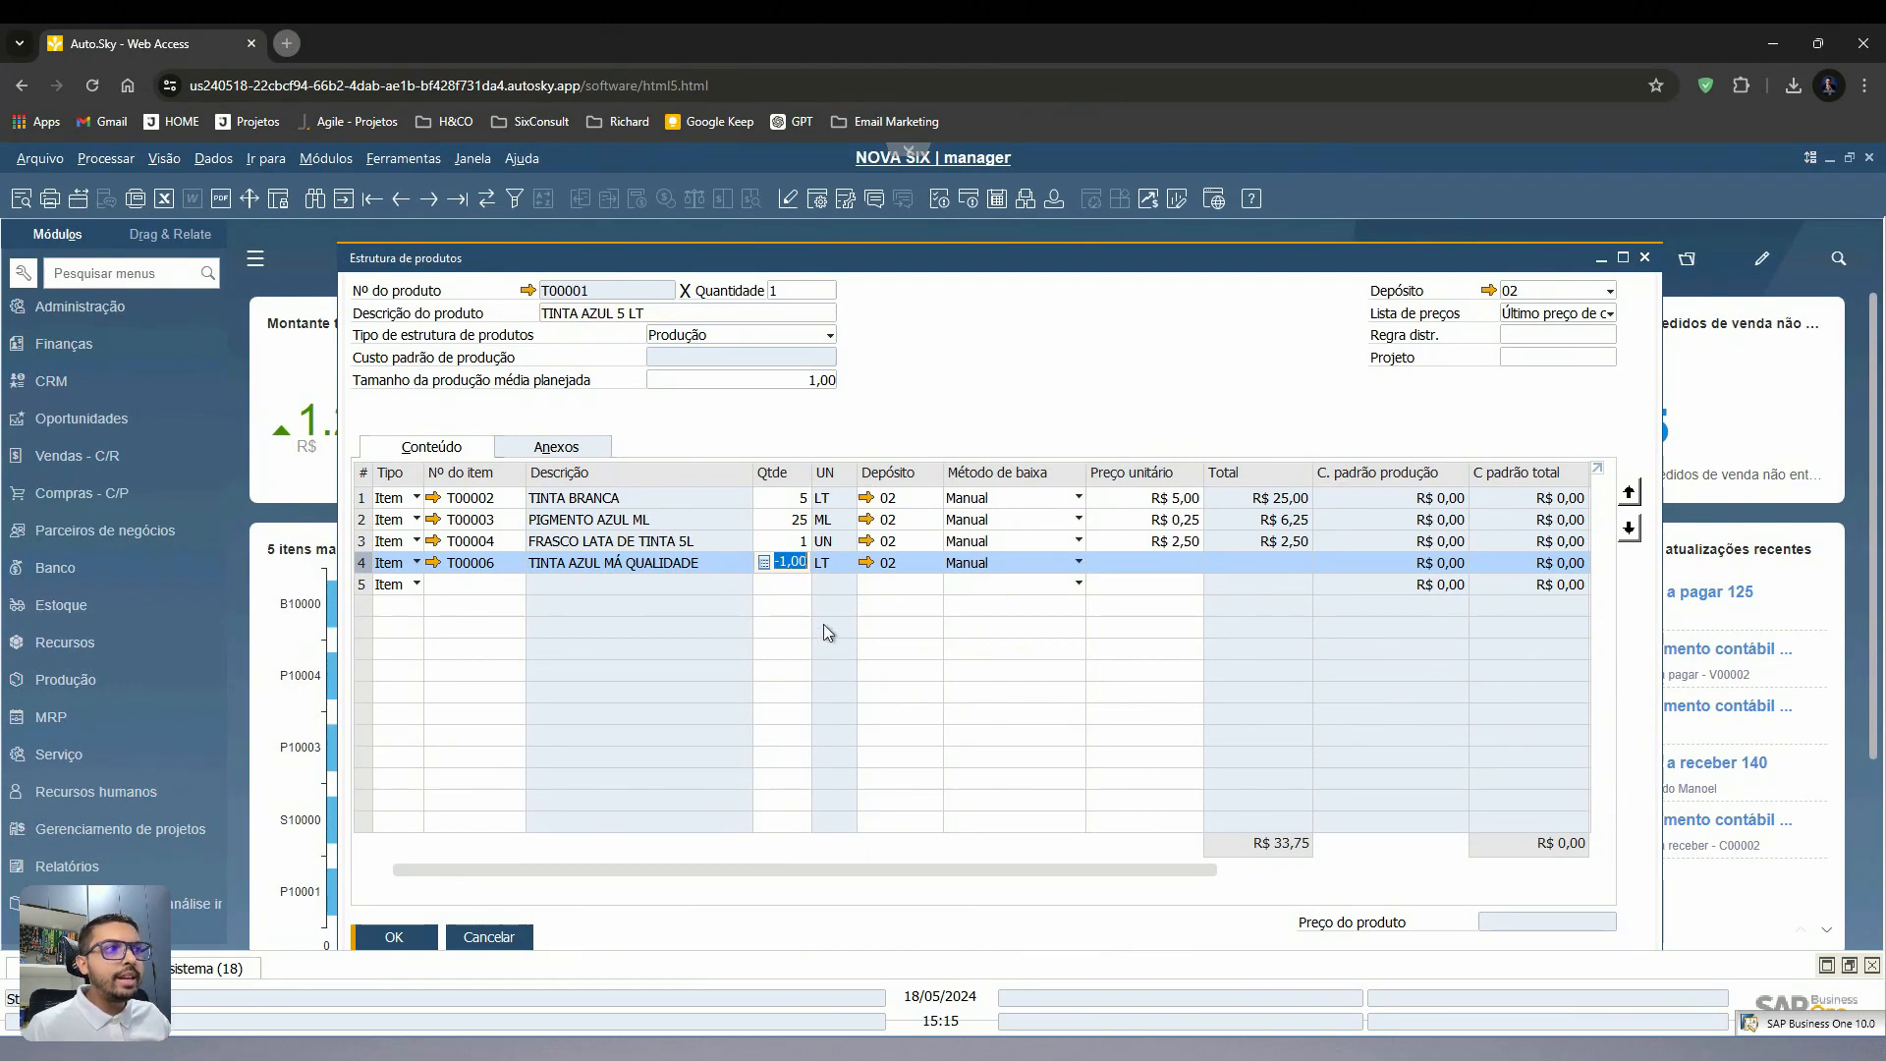
click(773, 380)
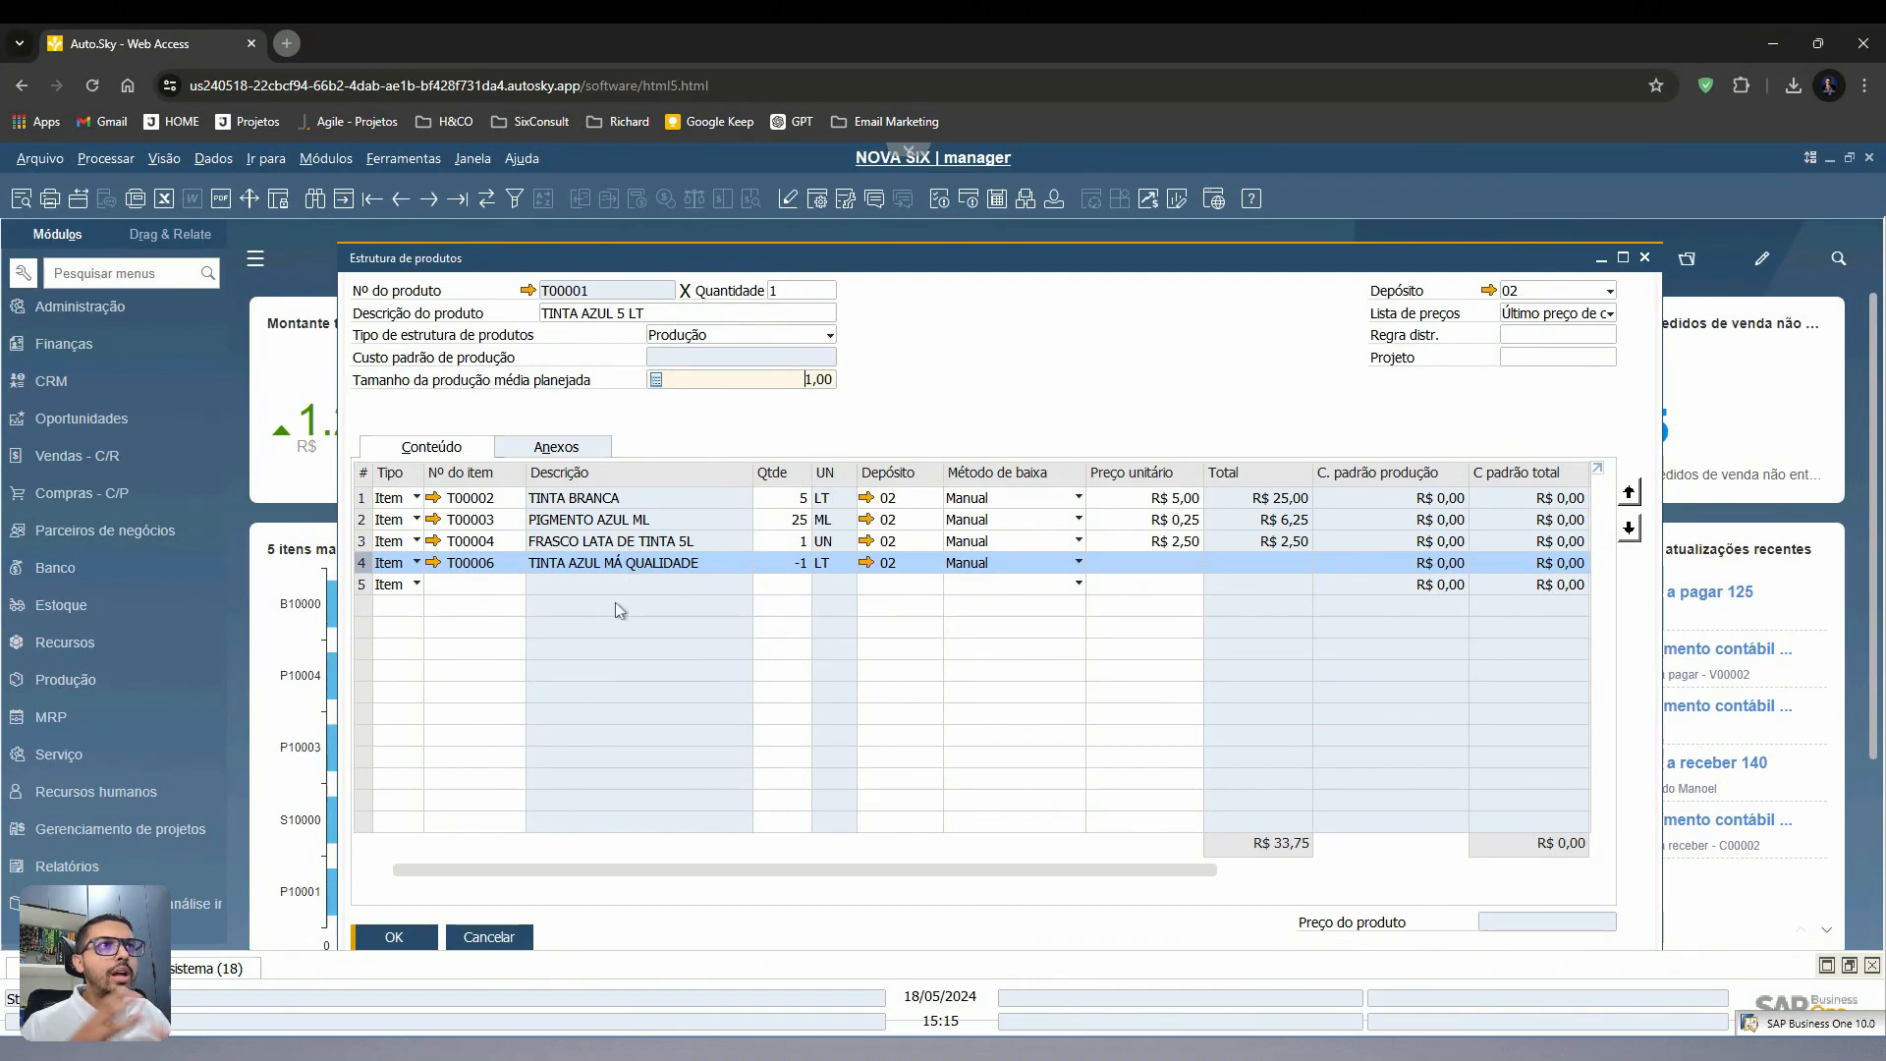
click(669, 312)
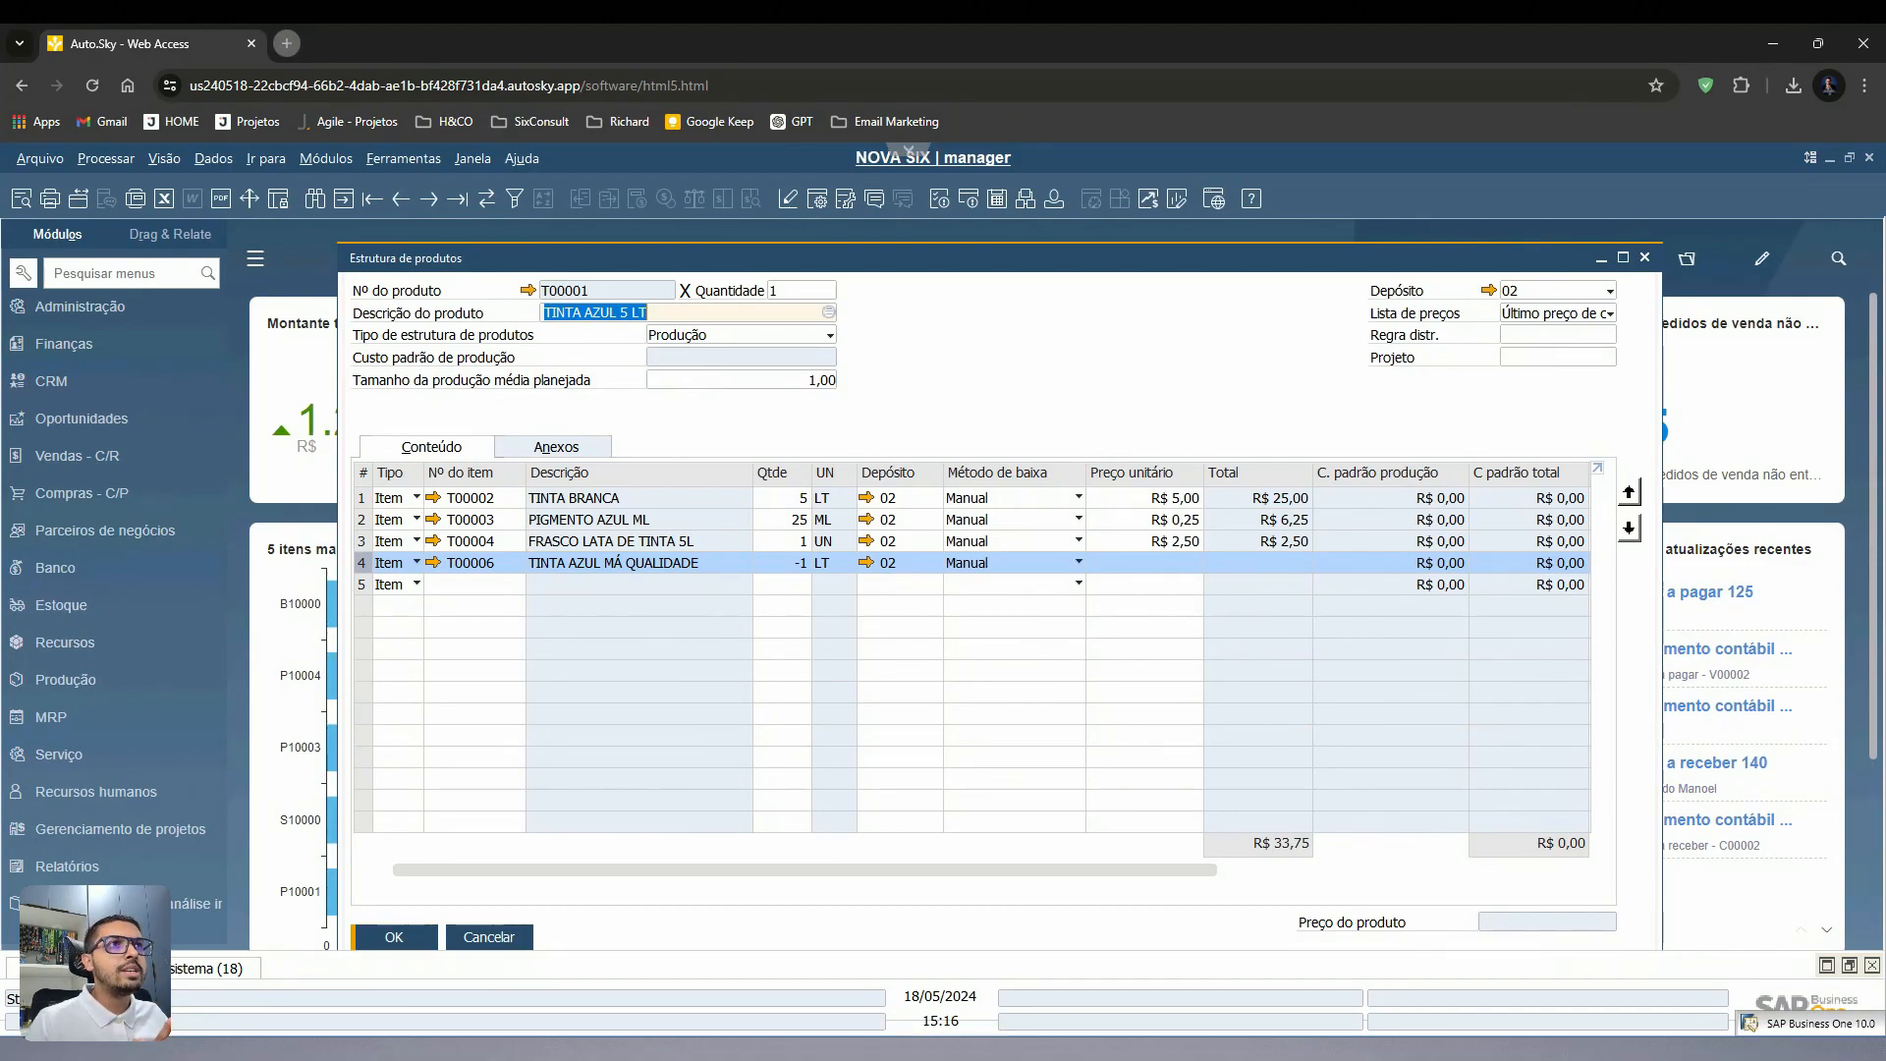
click(648, 313)
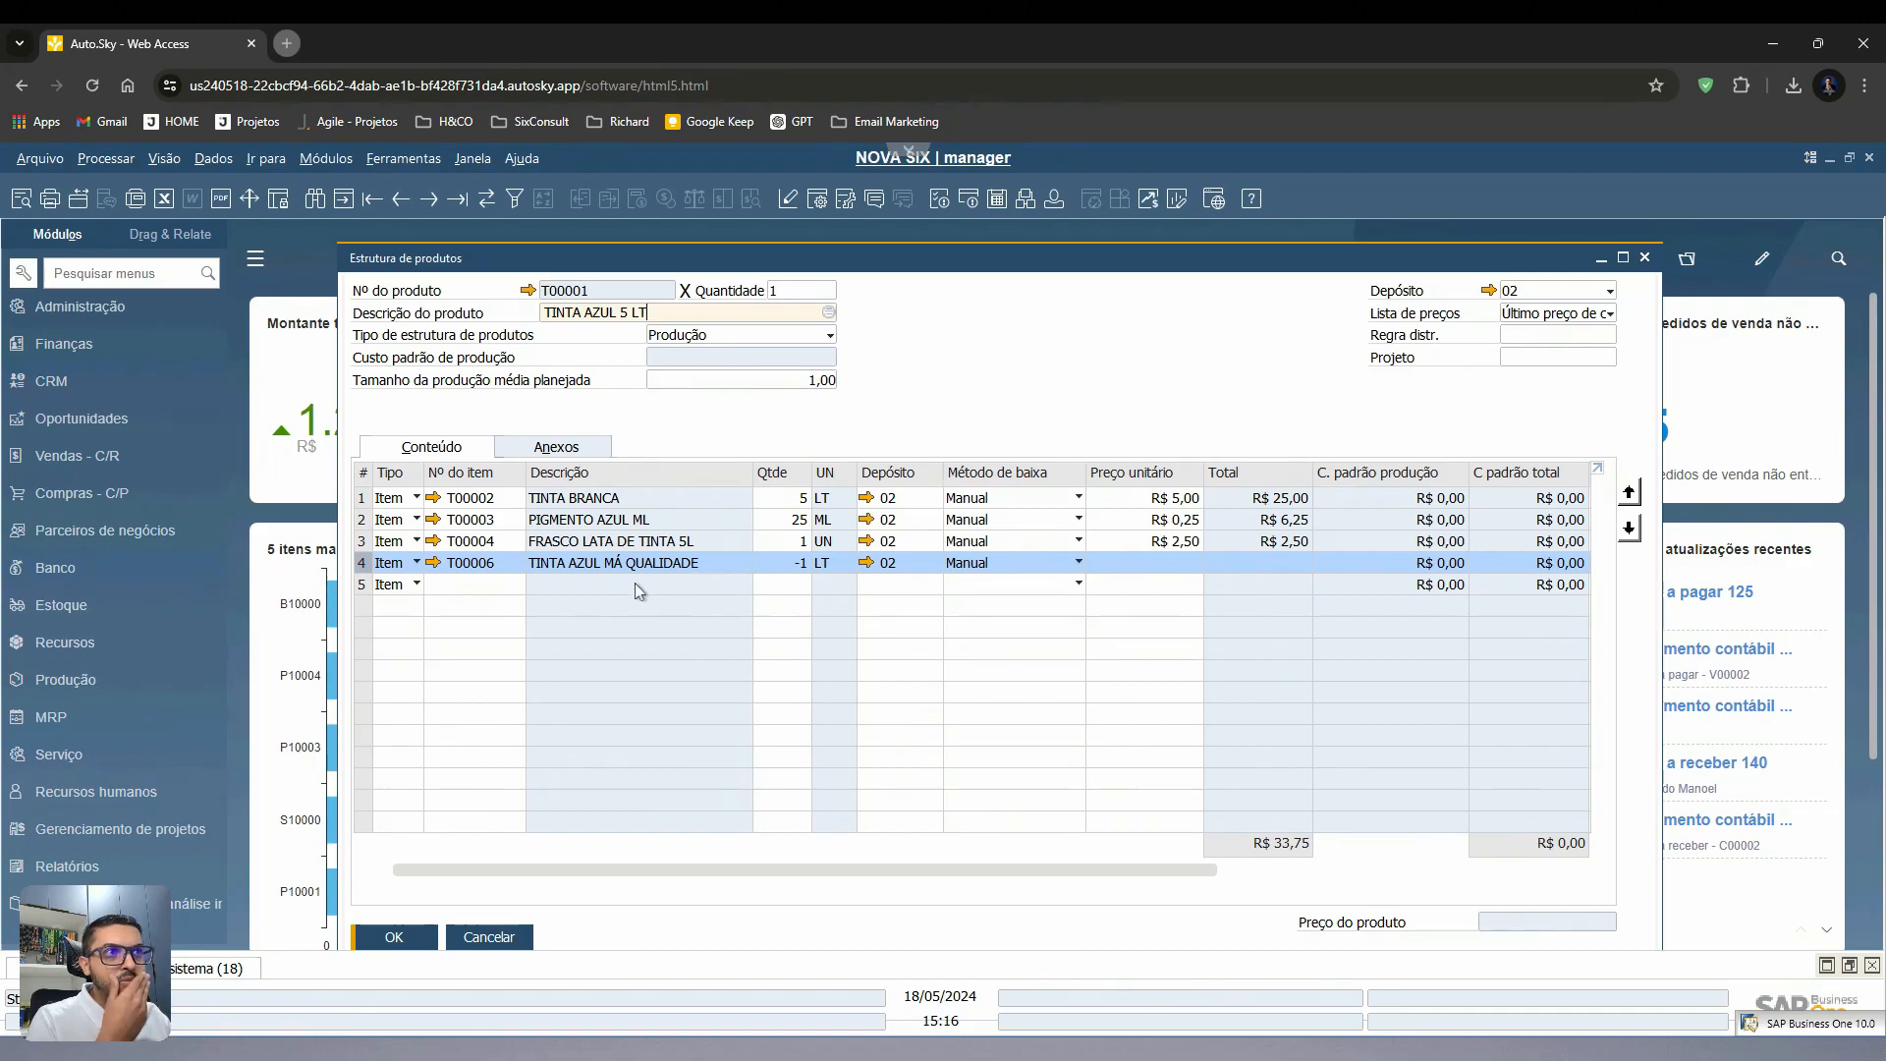
- Copy the product number of the blue paint and close its product structure
right_click(601, 300)
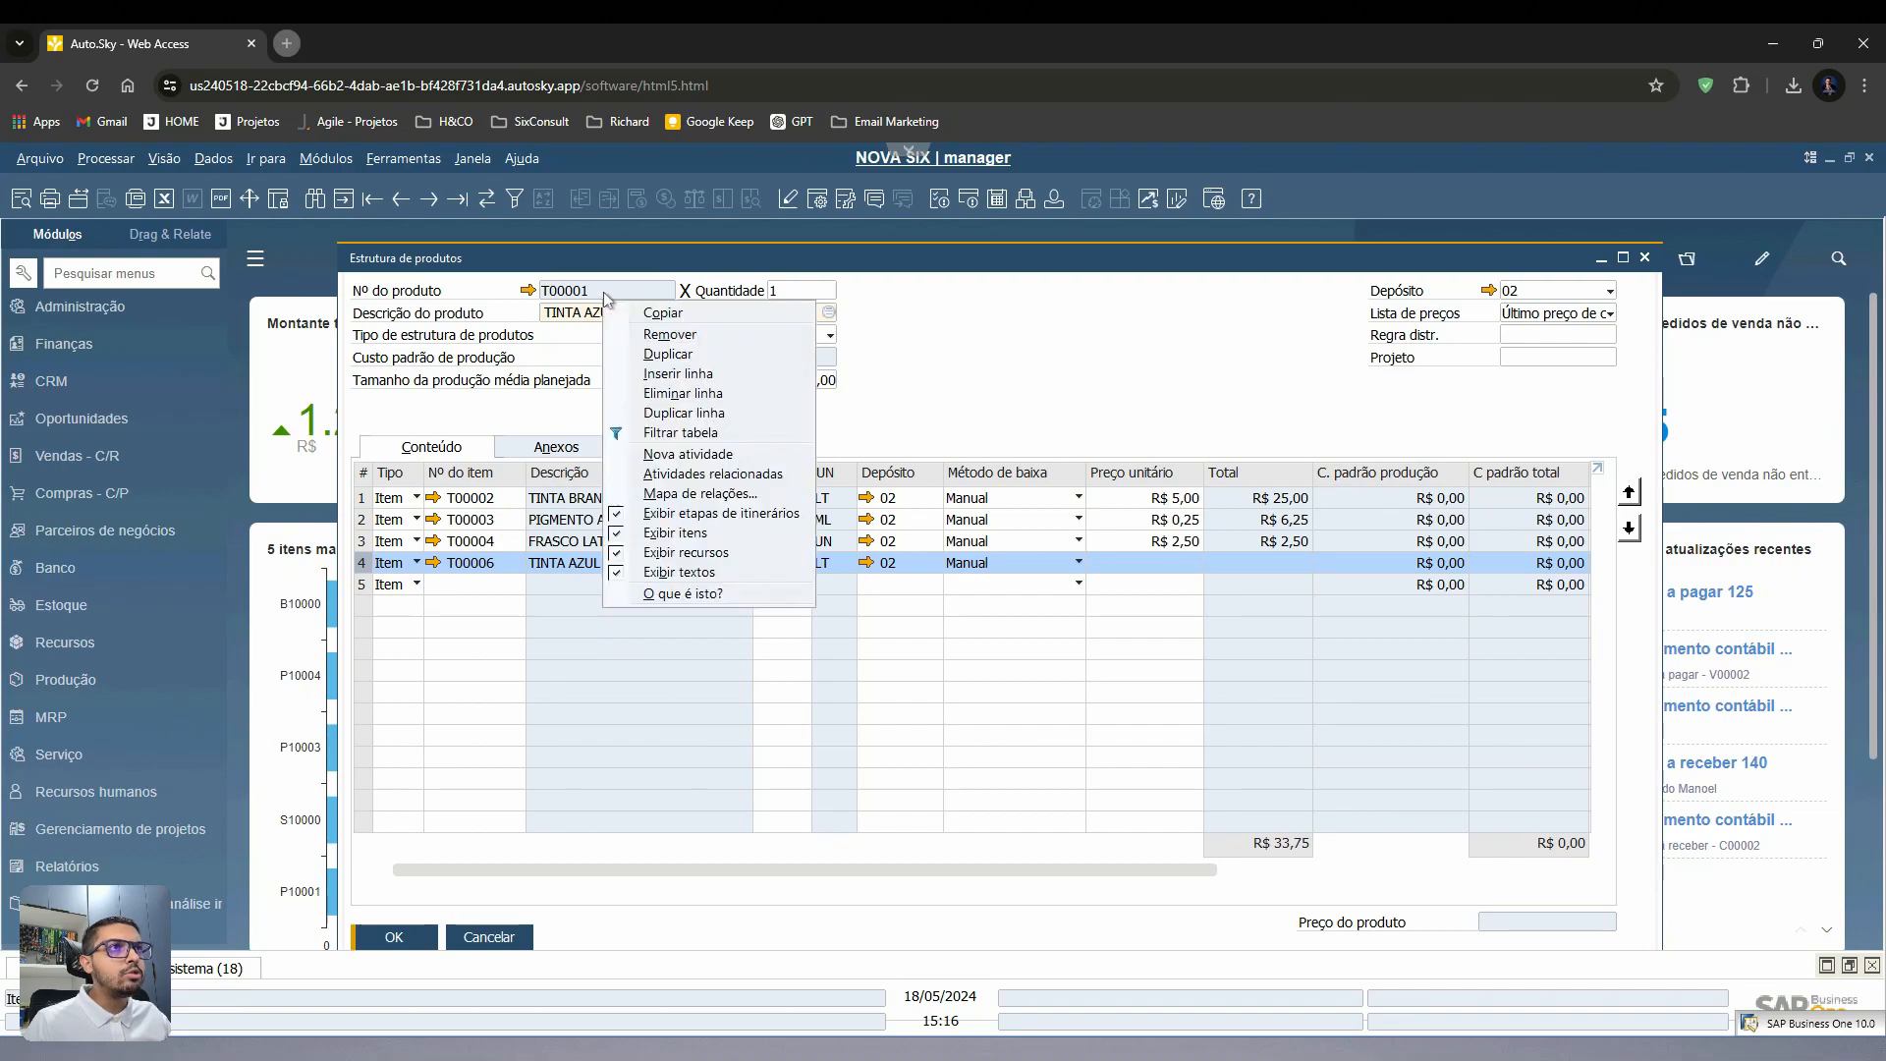
click(642, 315)
right_click(601, 299)
click(637, 314)
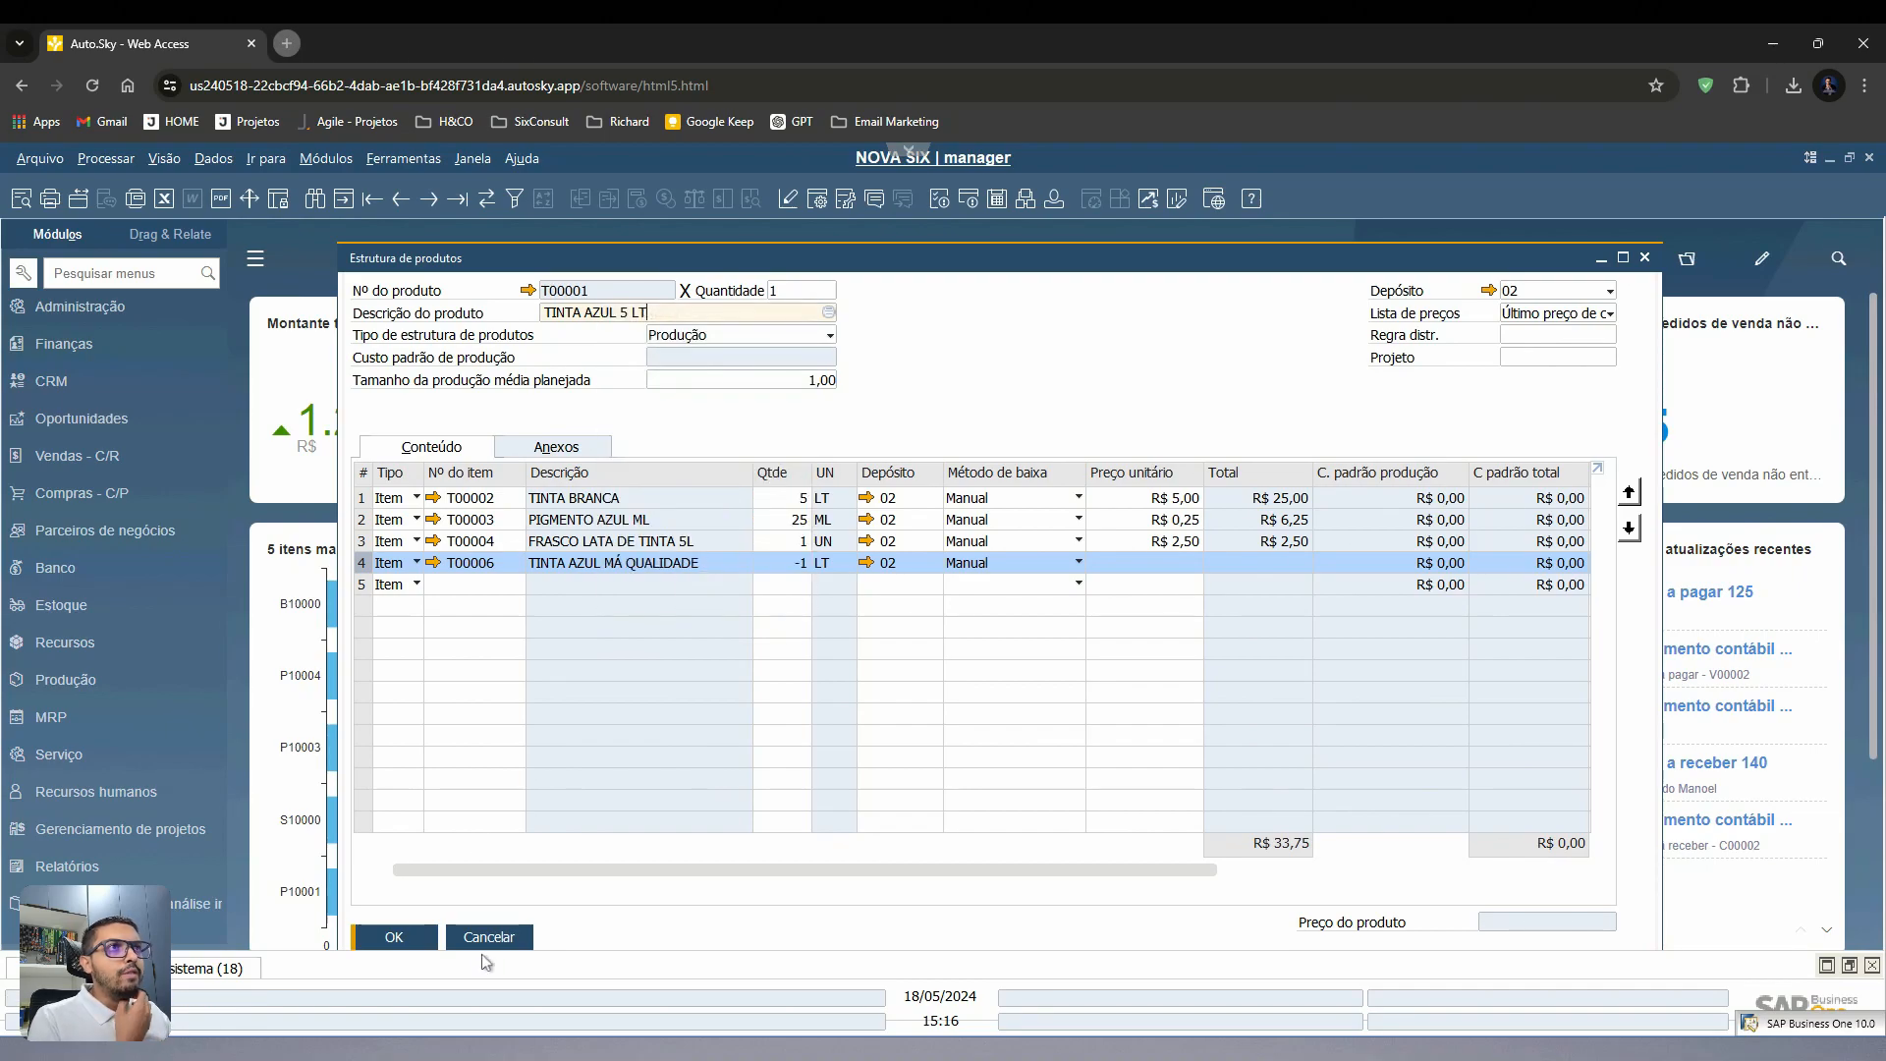
click(488, 937)
- Start a new Ordem de produção for the product whose description matches *tinta*azul
click(327, 159)
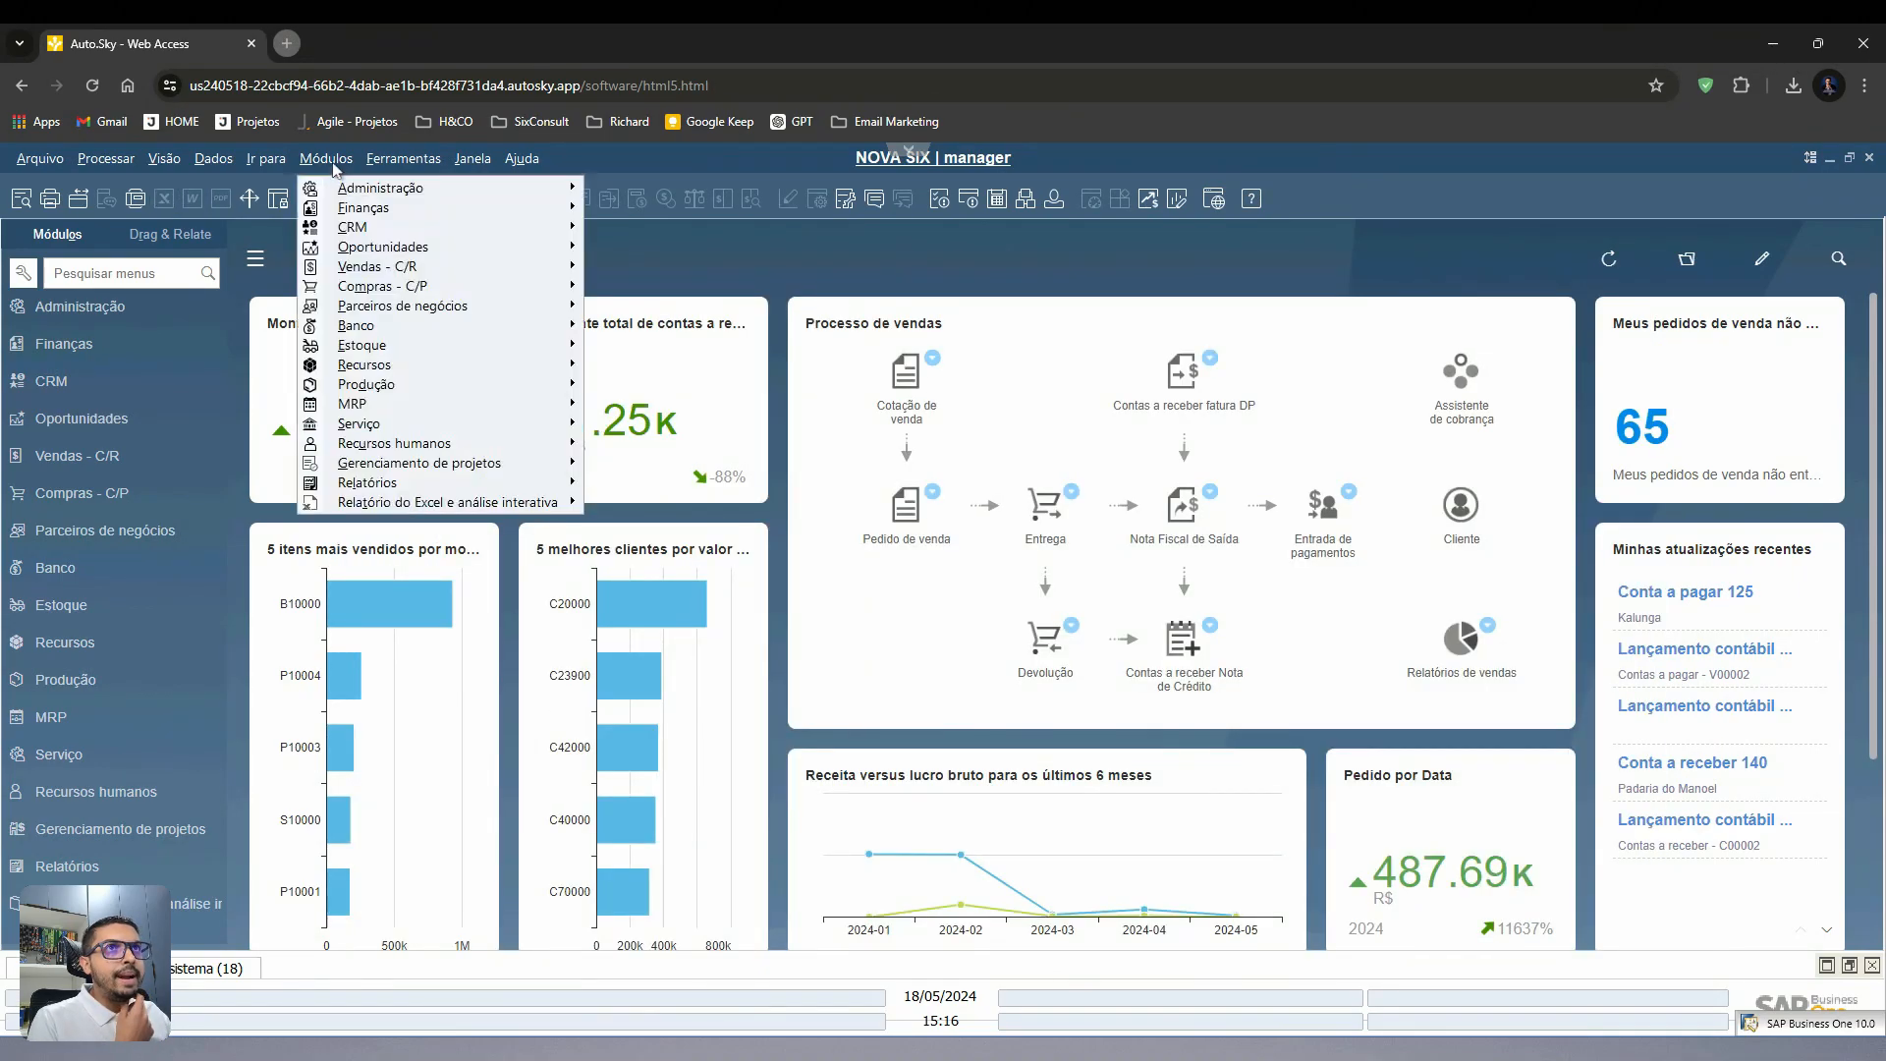
mouse_move(412, 392)
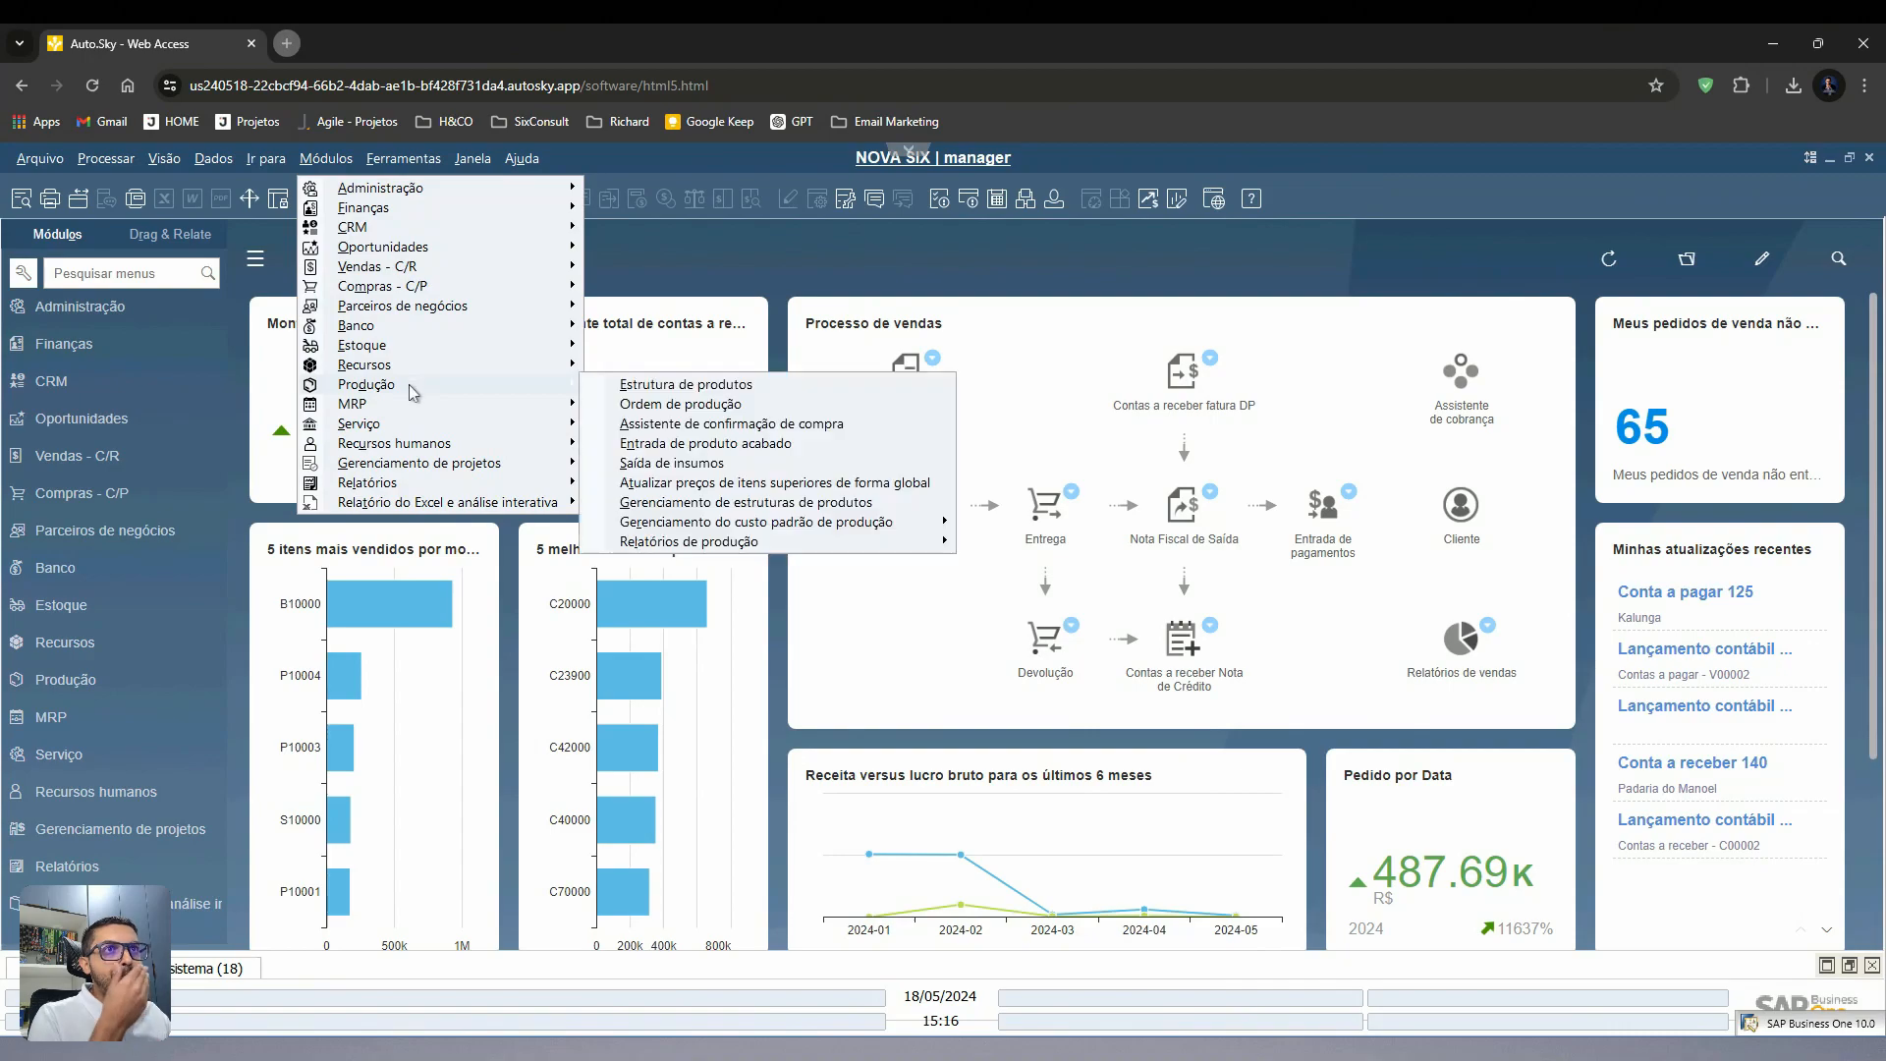
click(667, 404)
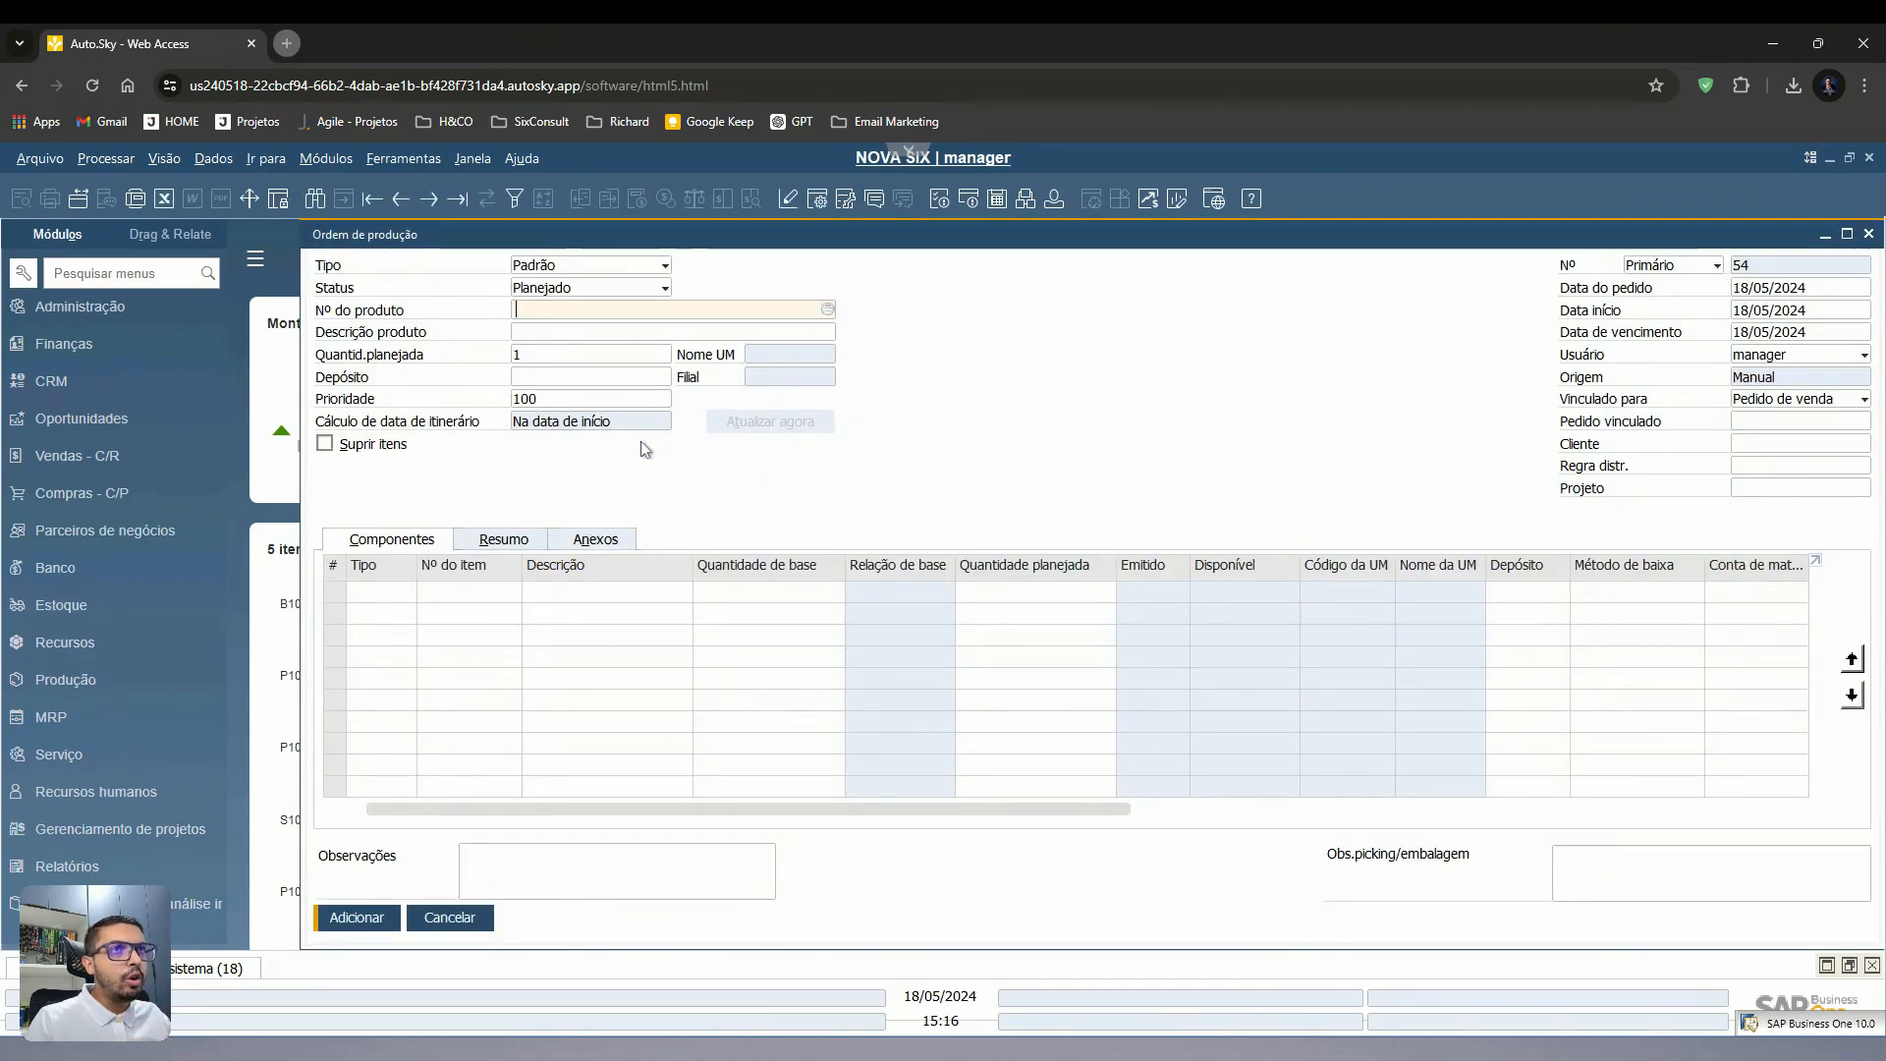
click(606, 334)
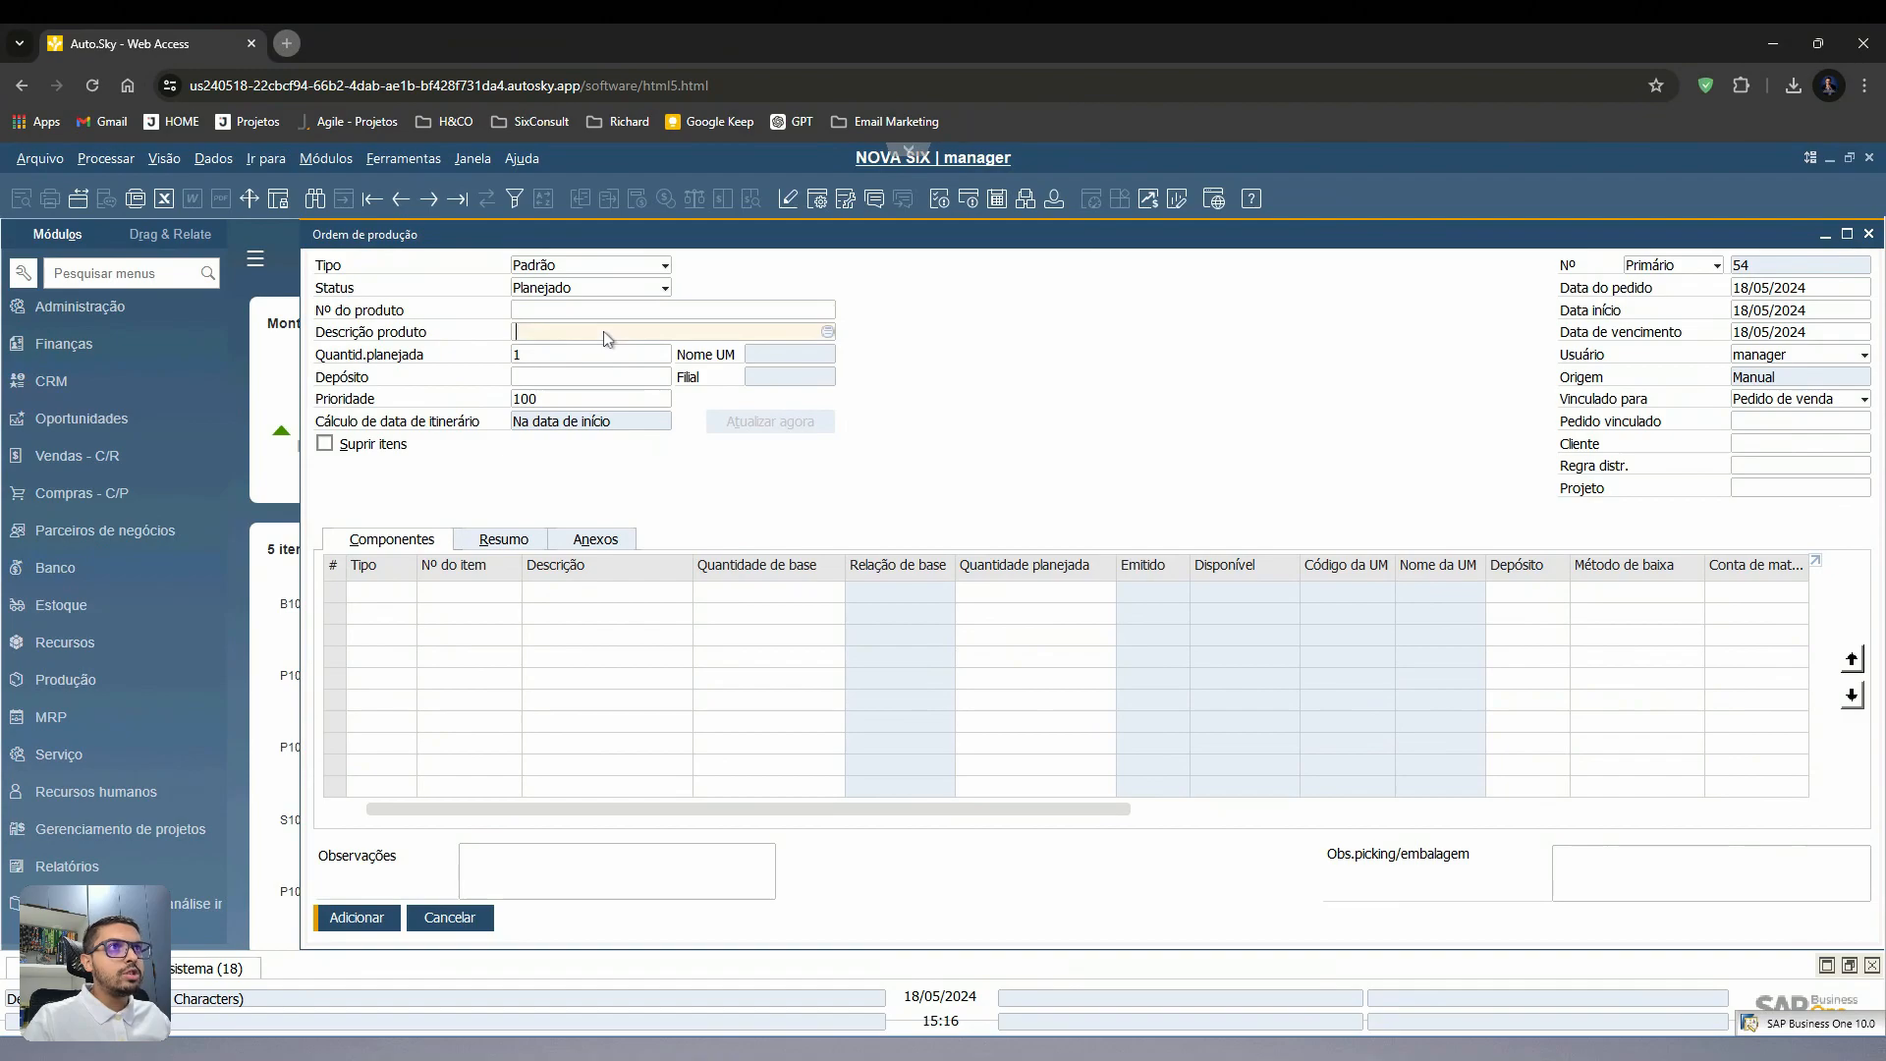
text(*tinta*azul)
key(Tab)
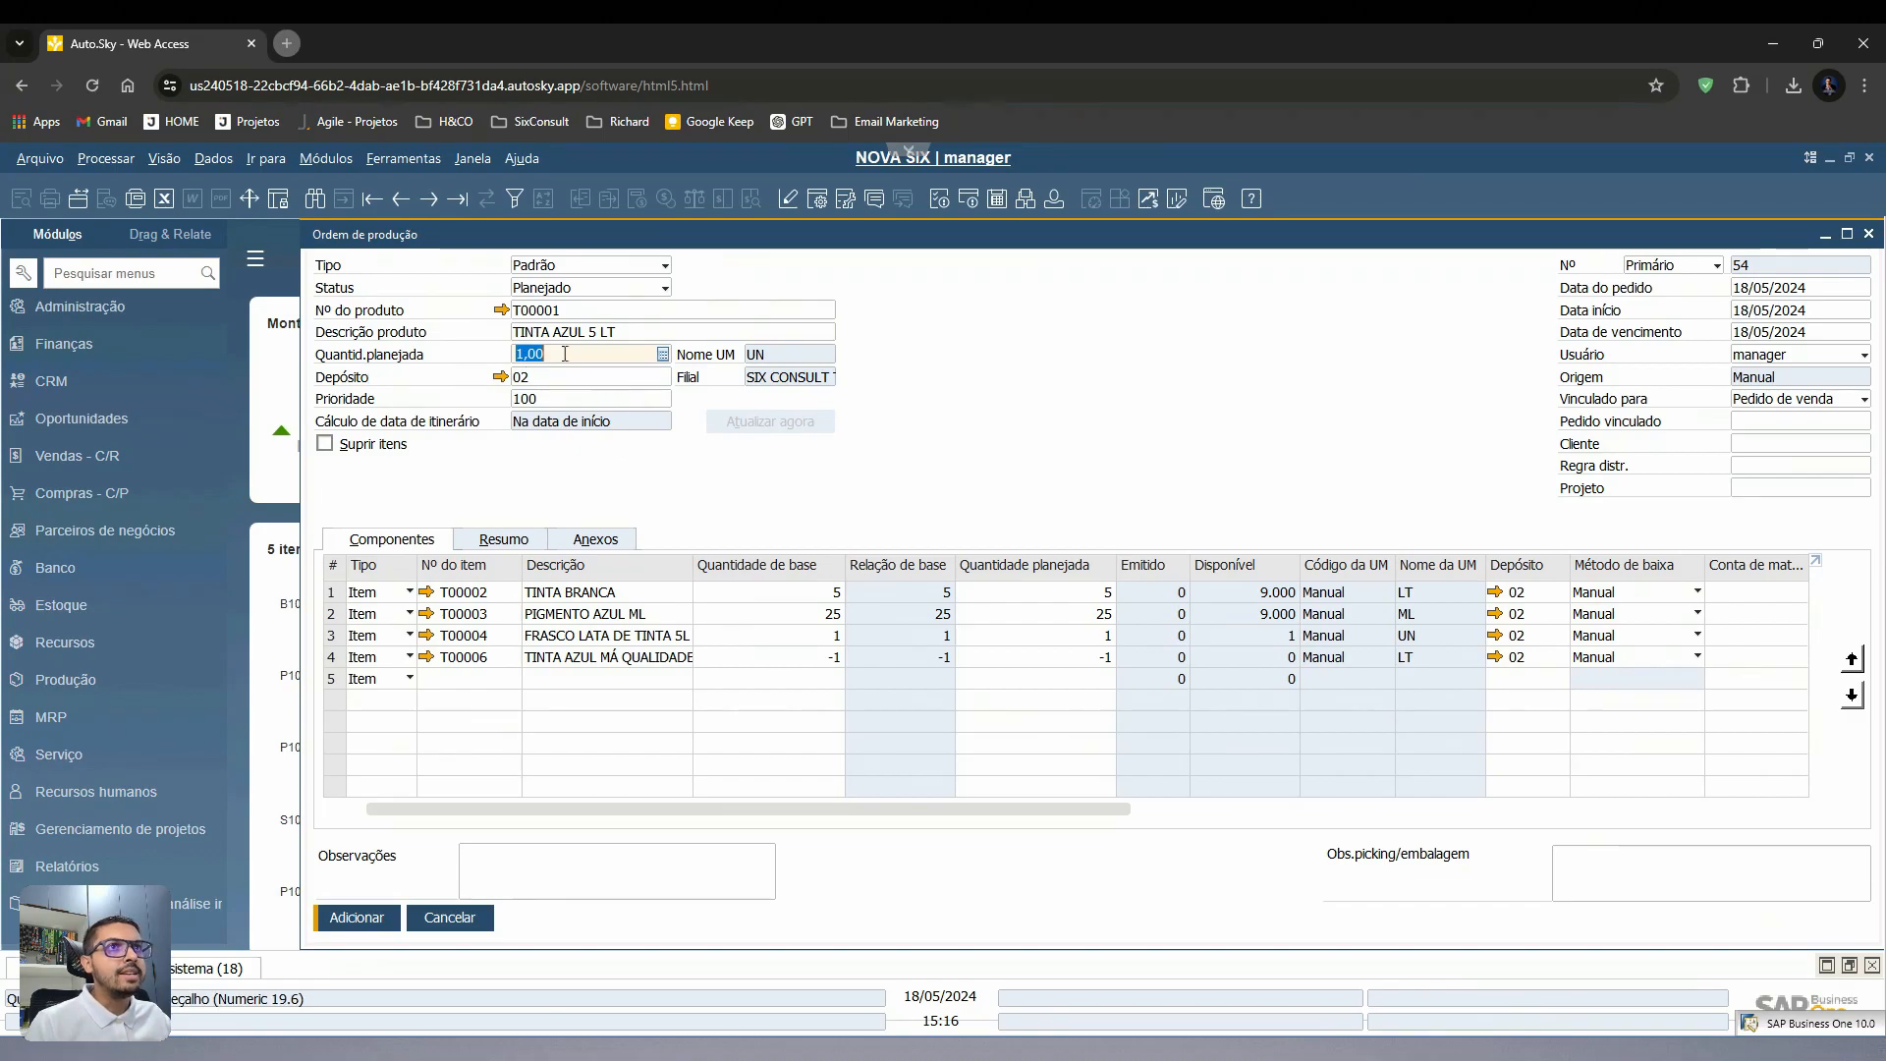
- Set the production order's planned quantity to 100 and fit its window on the screen
text(10)
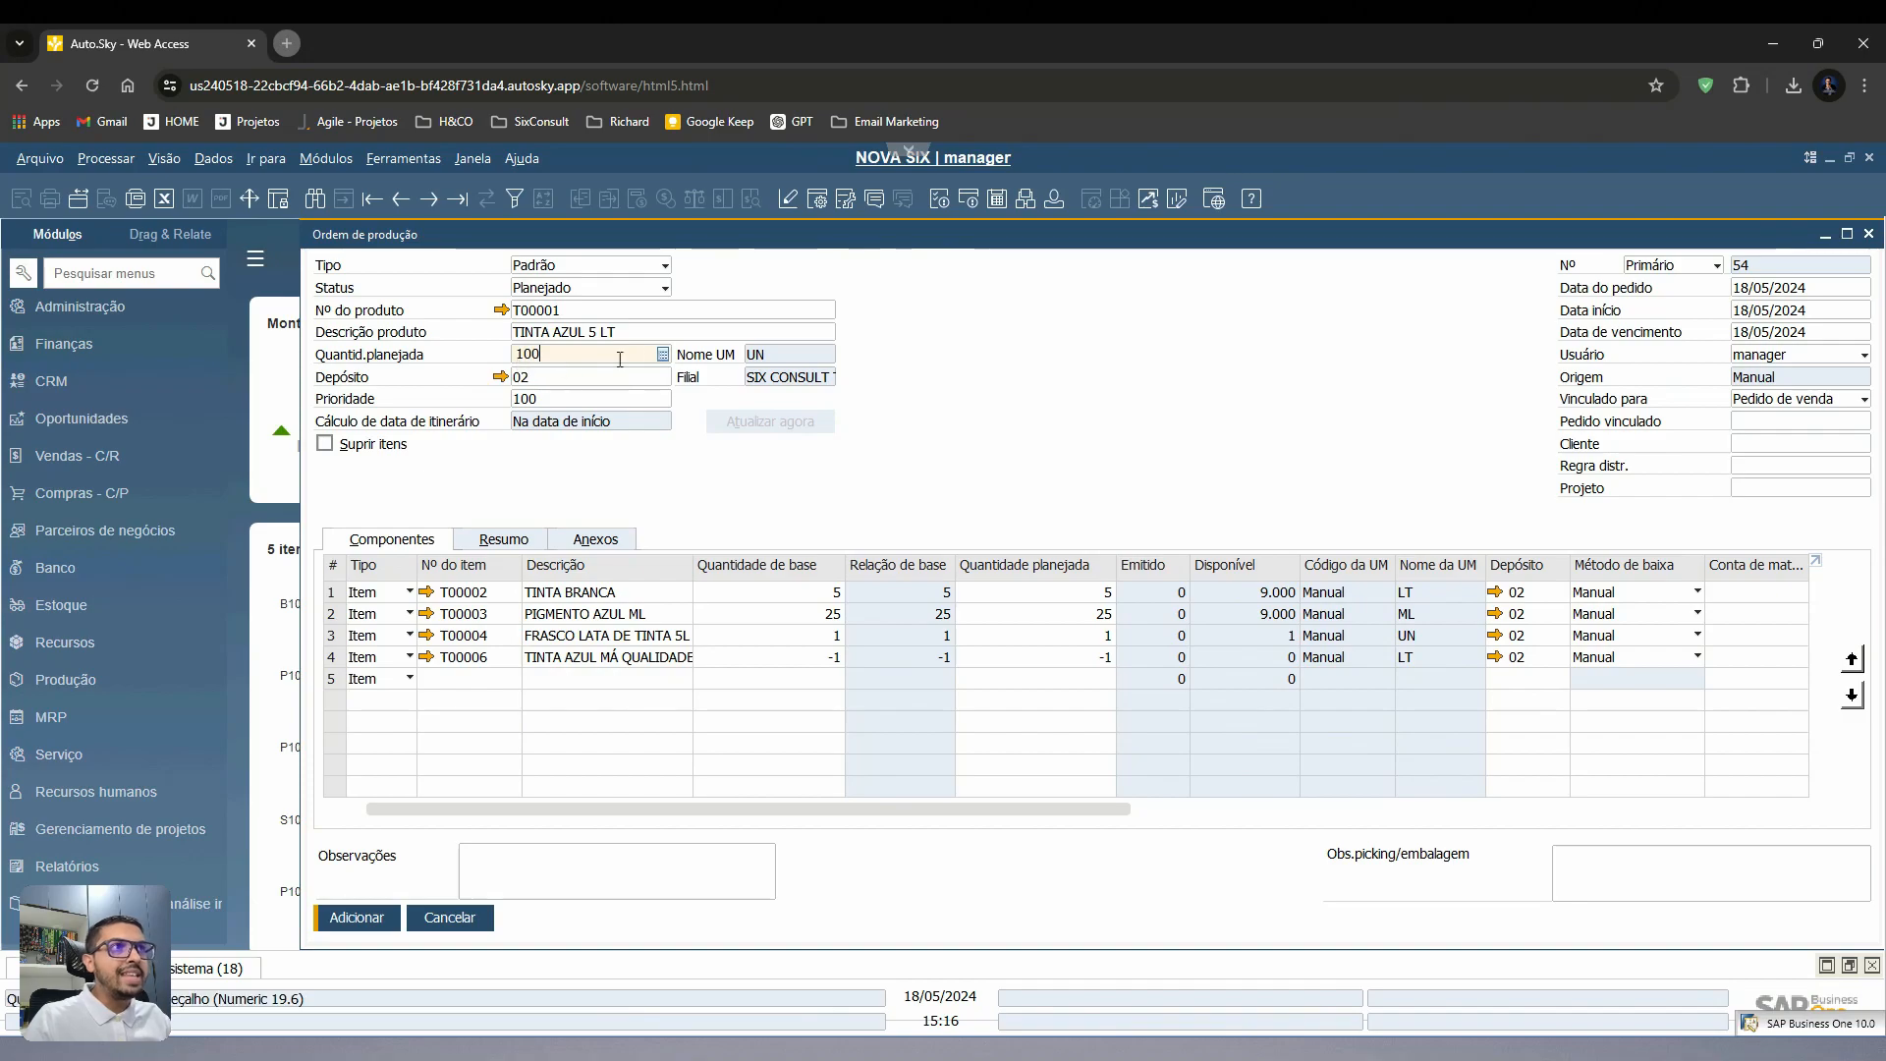
click(769, 356)
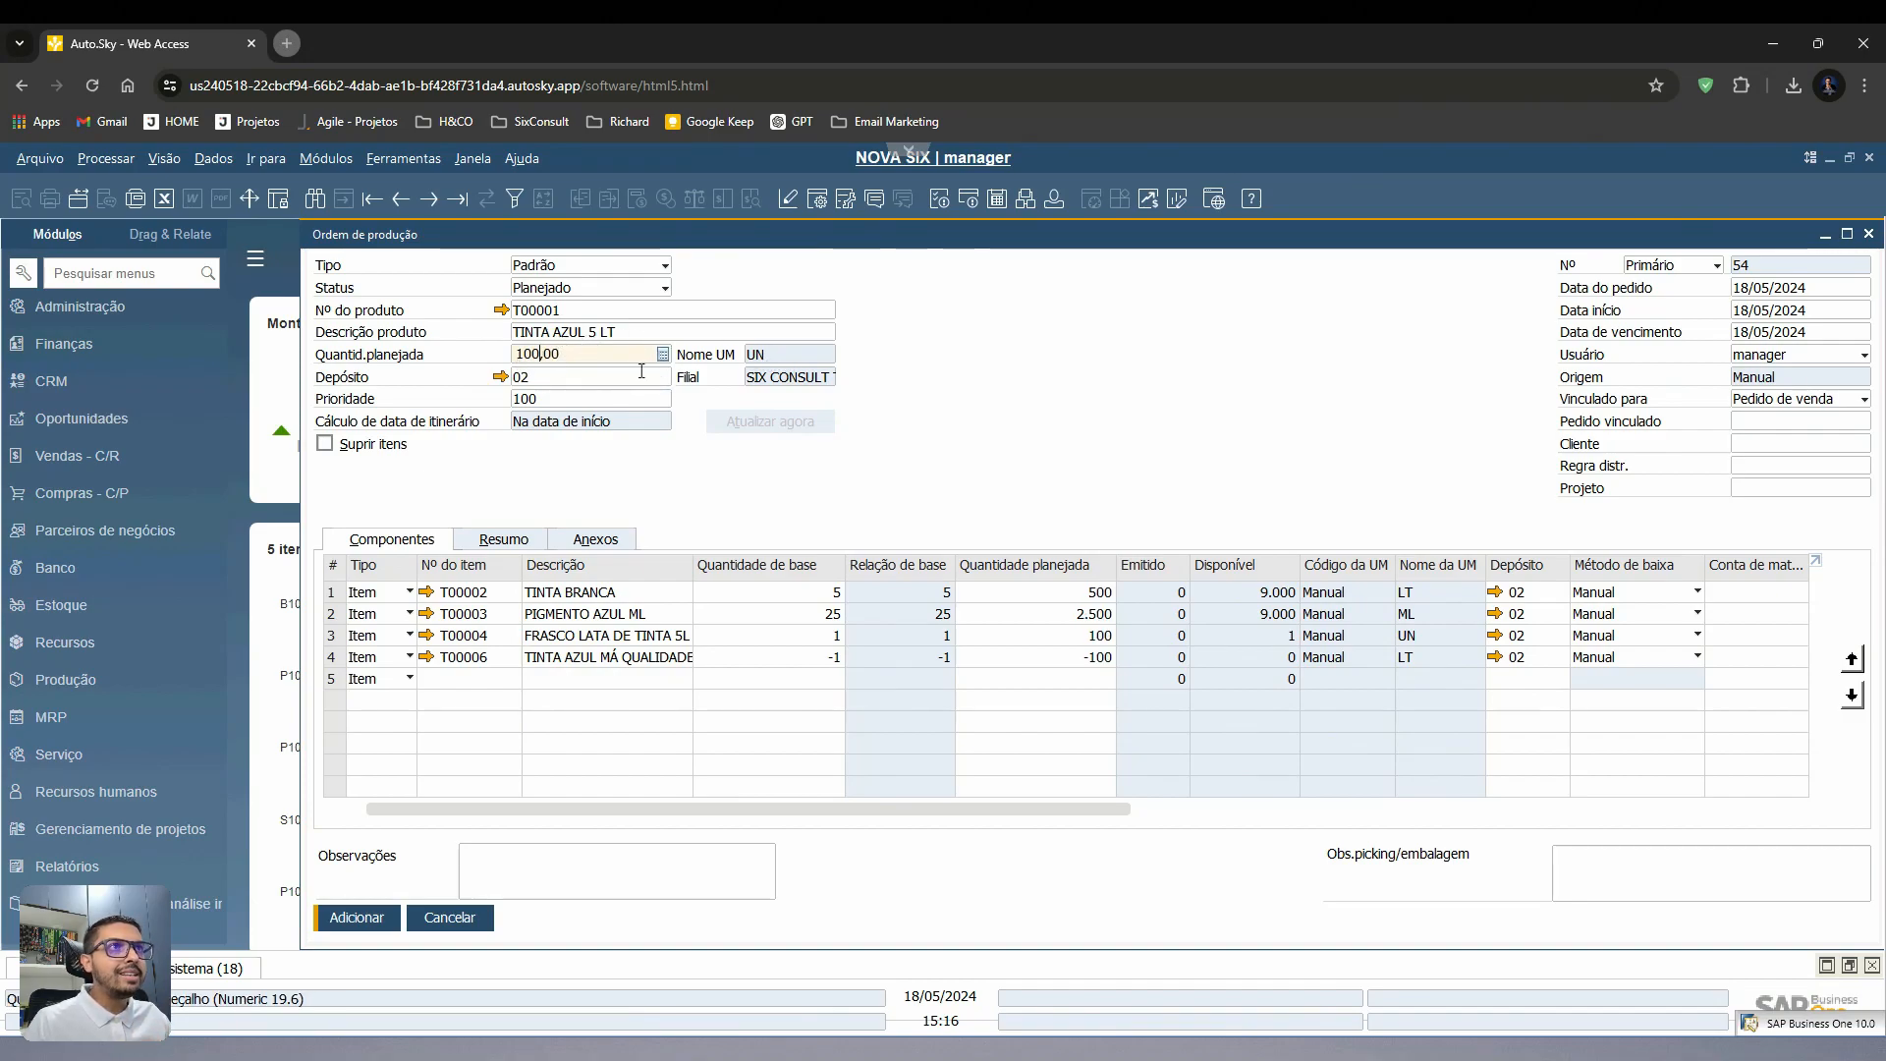
key(Tab)
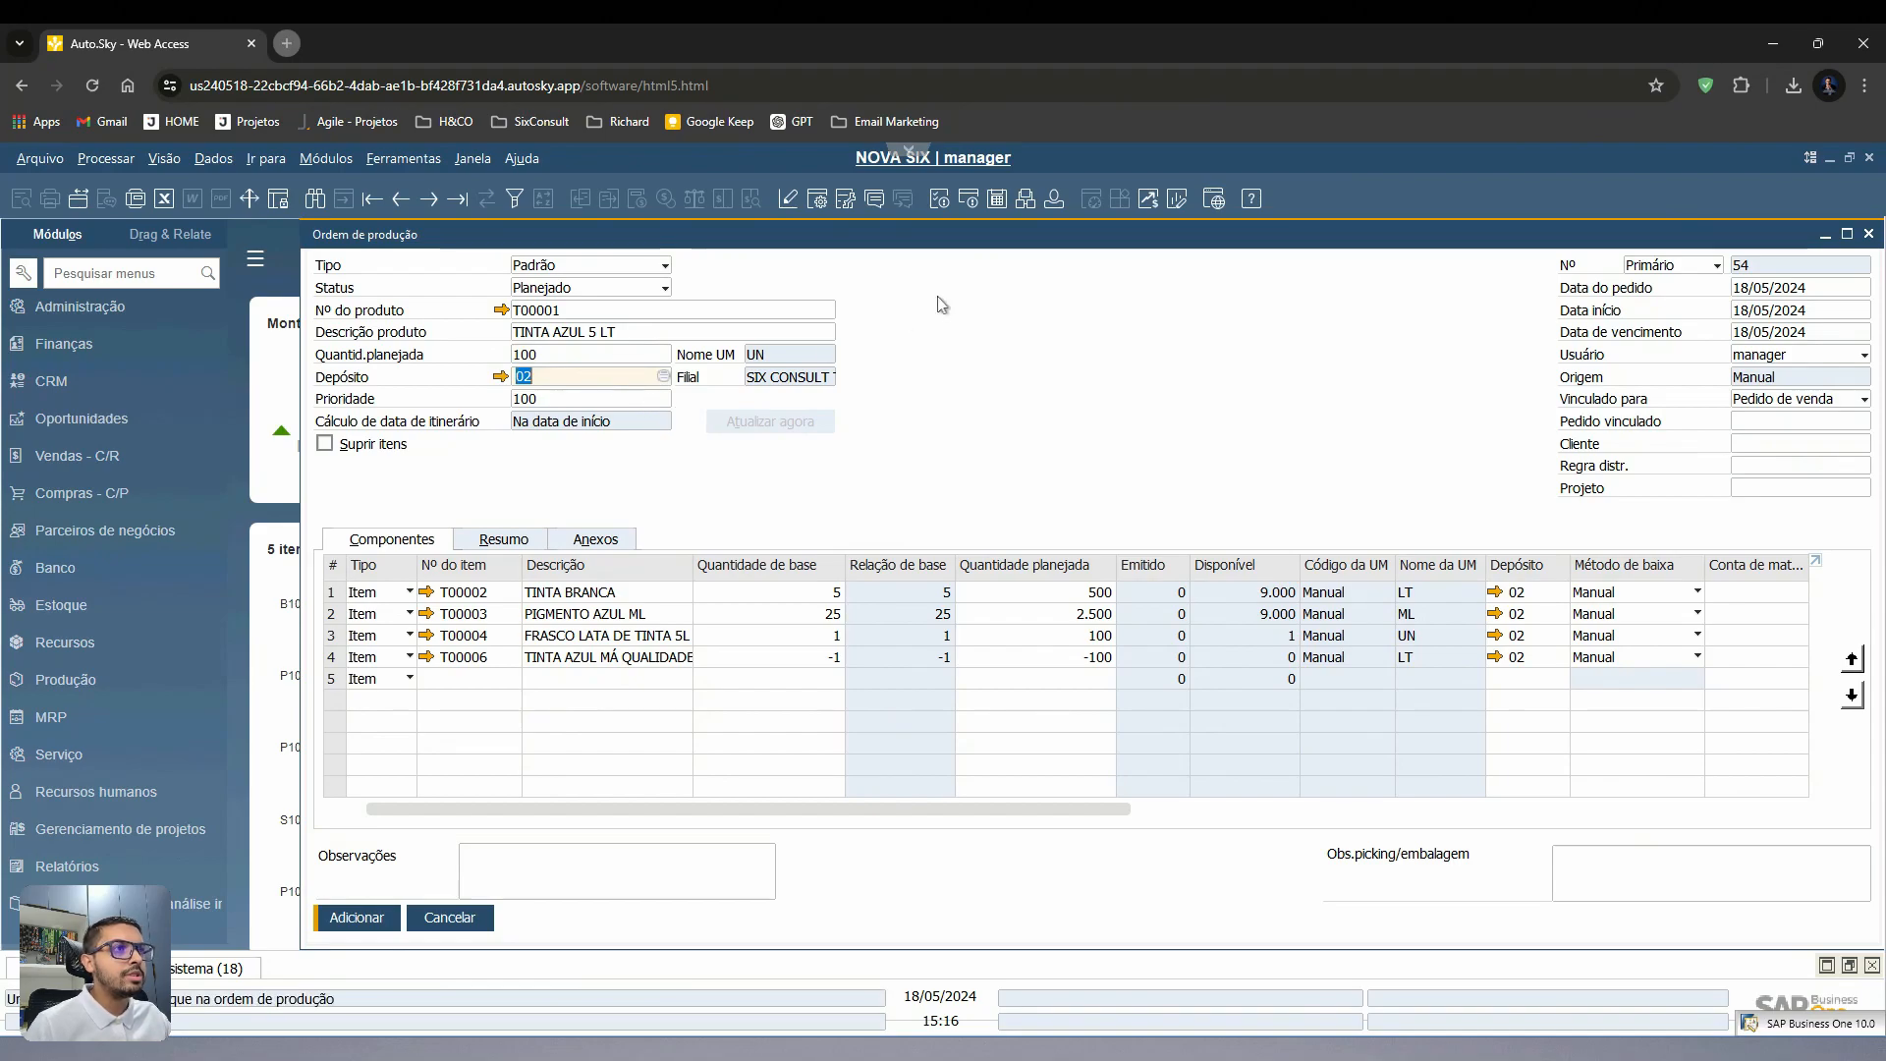
drag(1726, 232, 1561, 253)
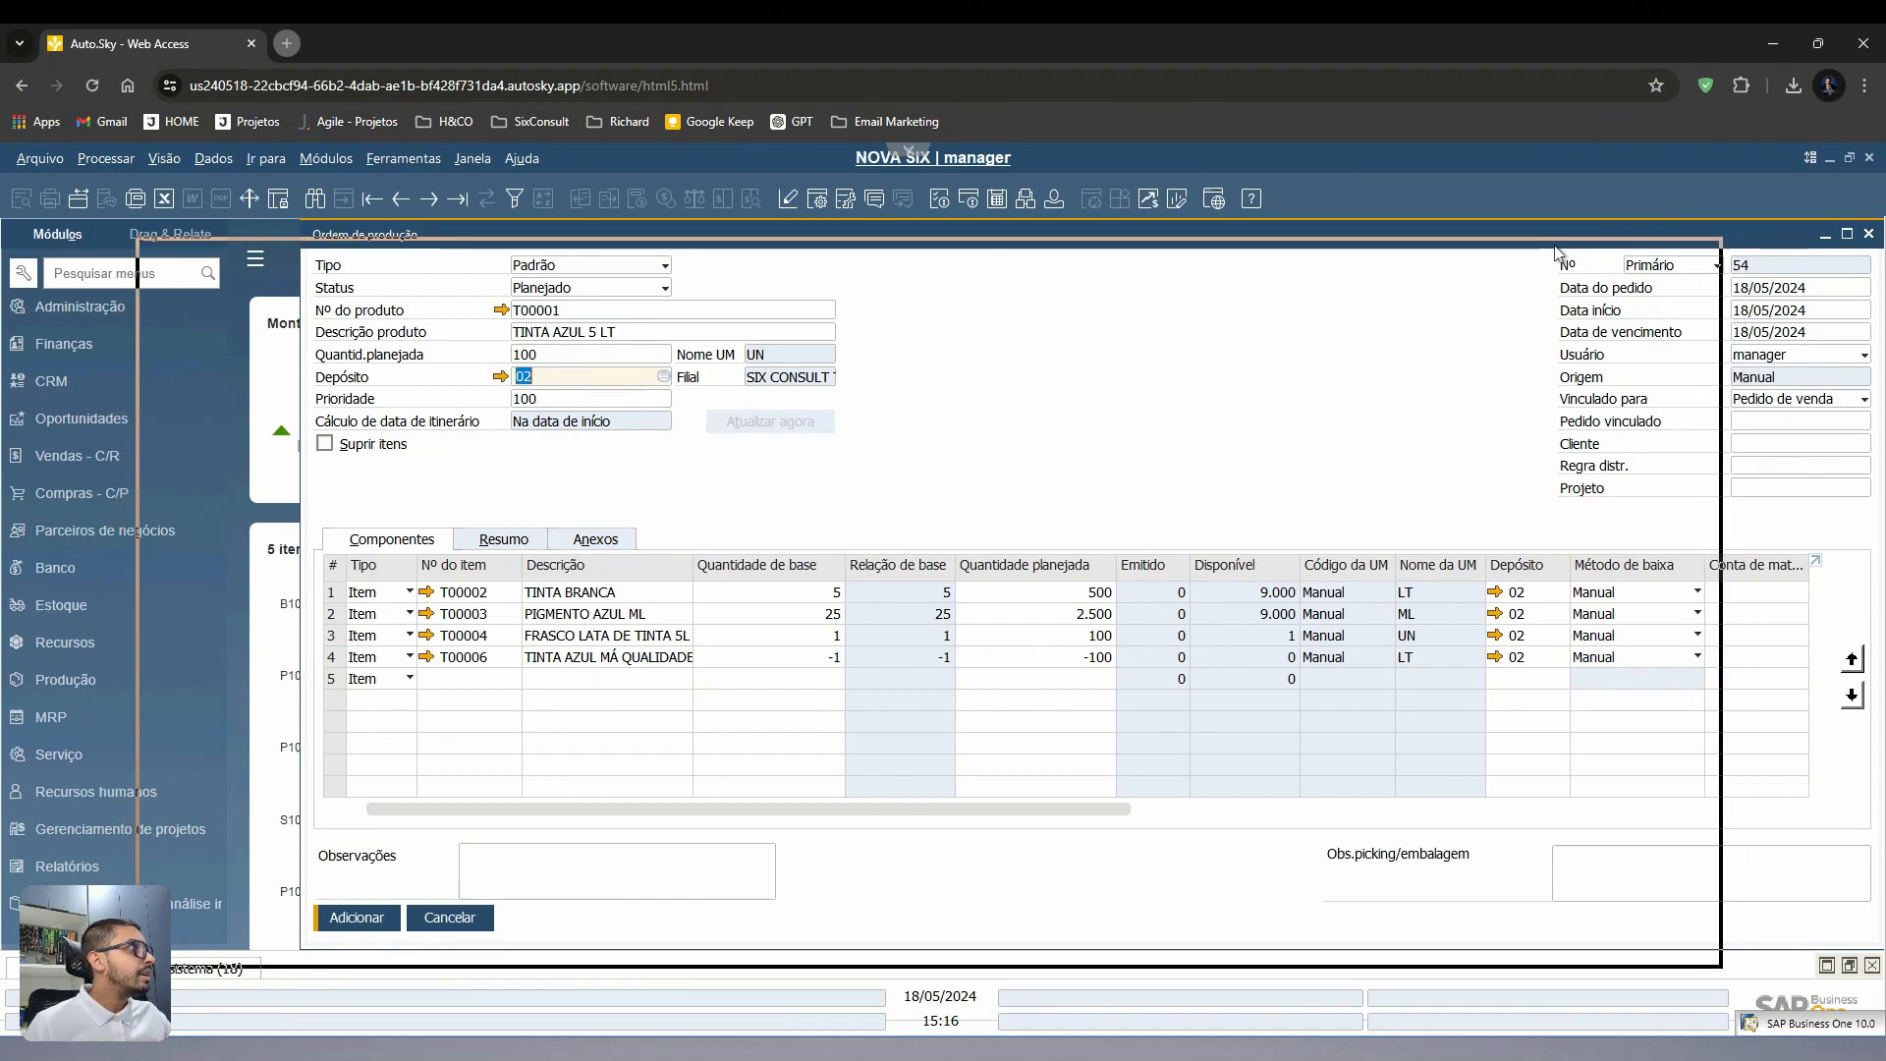
drag(136, 241, 339, 245)
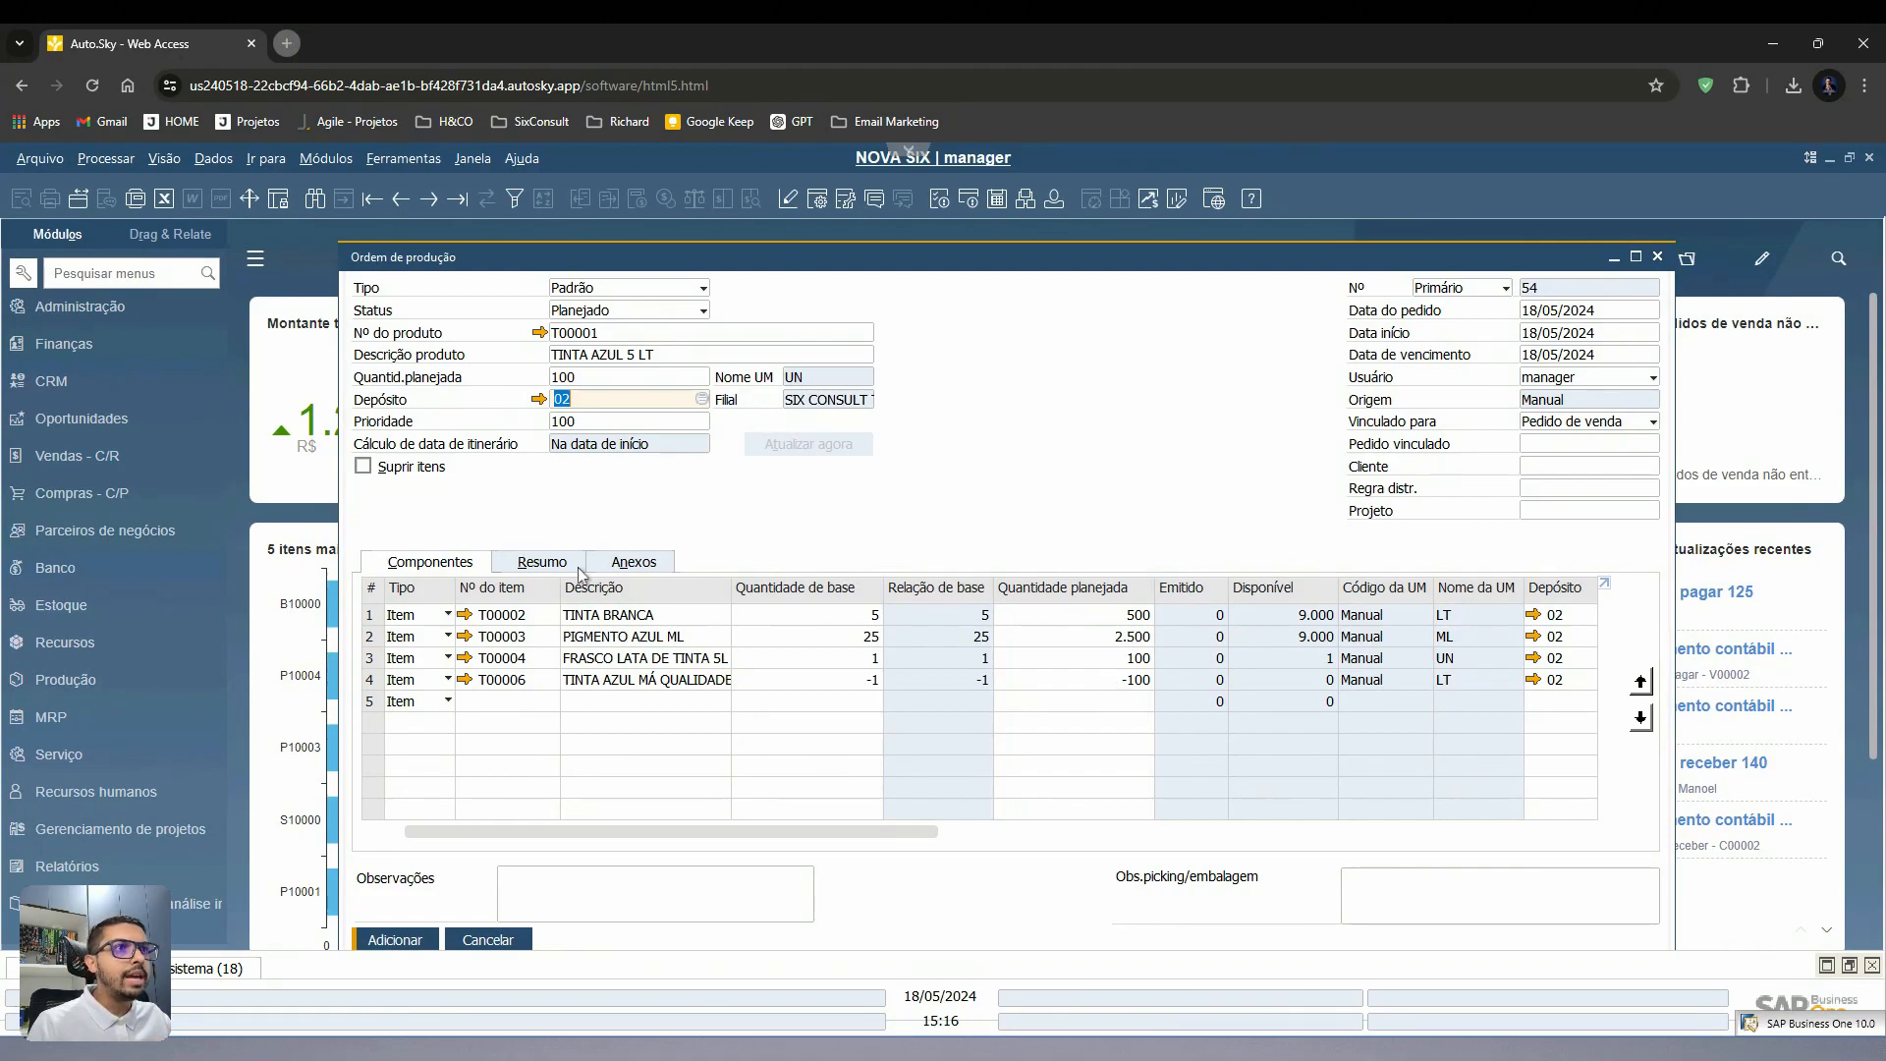
- Review the components' base and planned quantities and add the production order
click(815, 616)
click(819, 637)
click(823, 658)
click(824, 680)
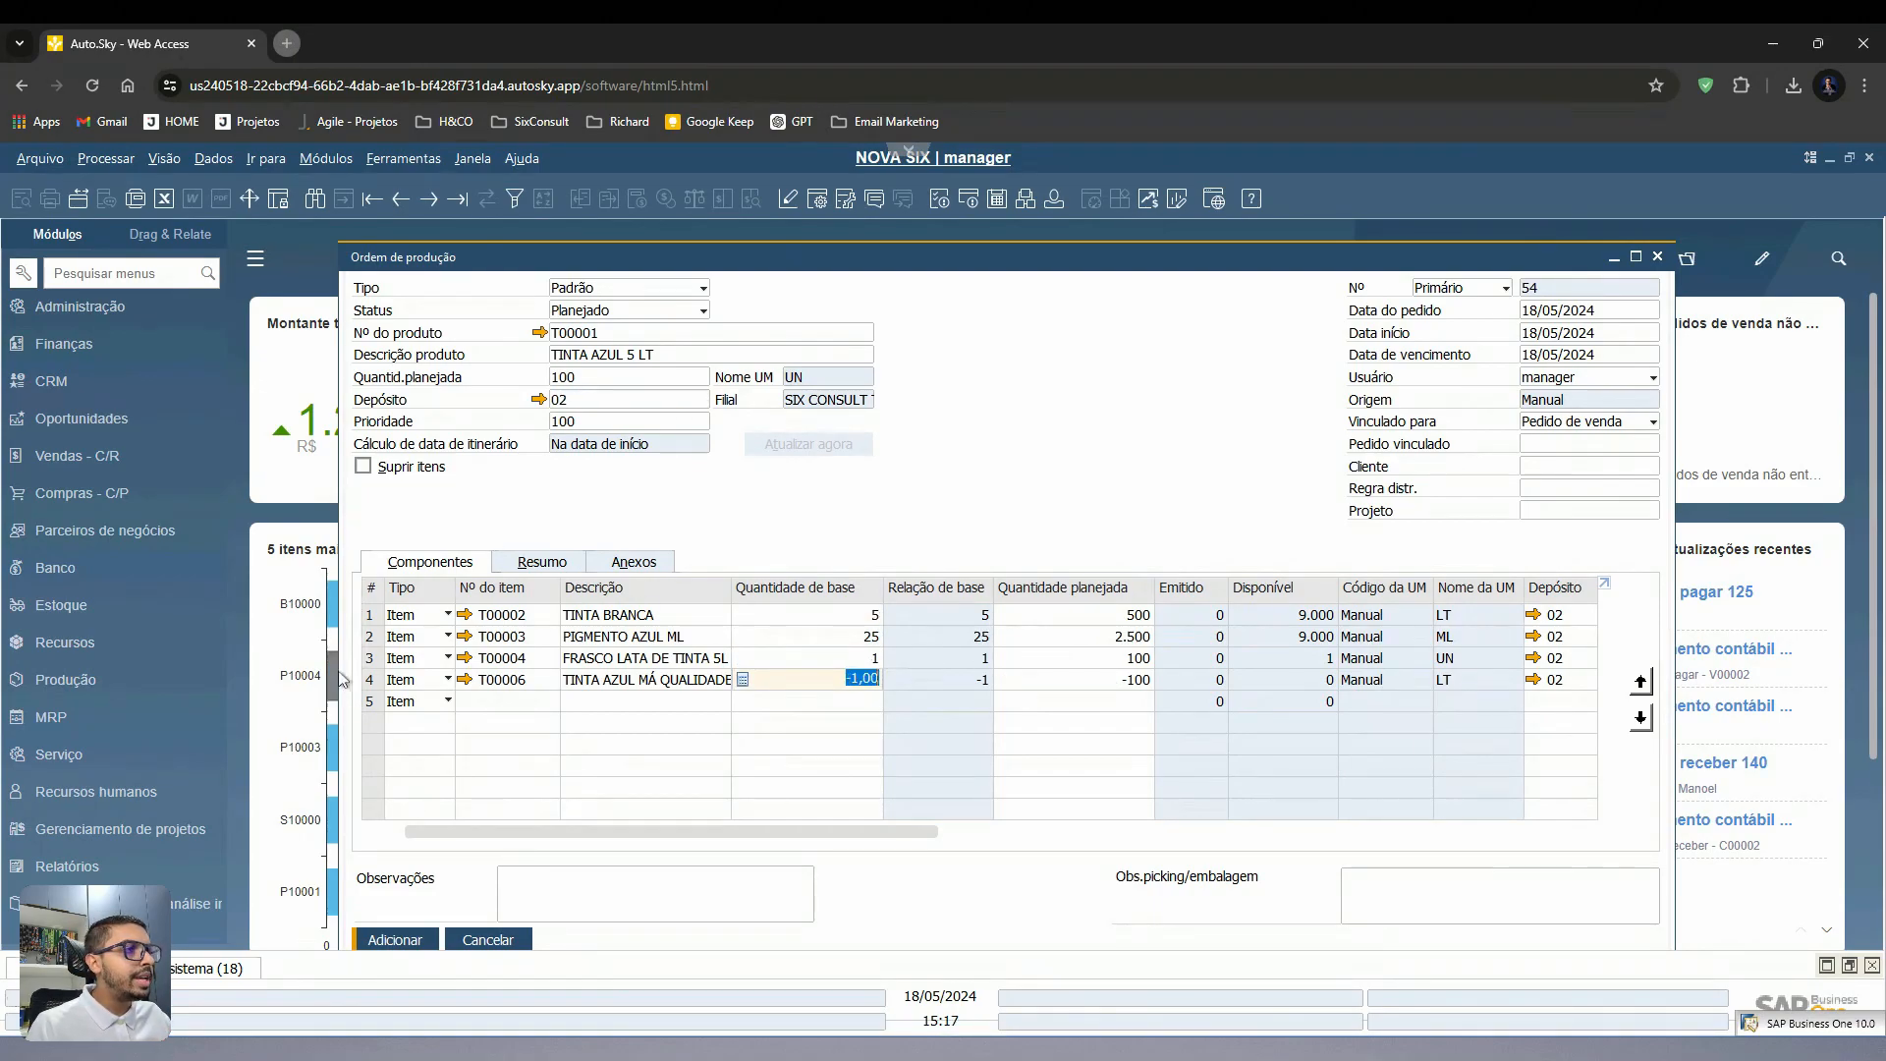
click(1057, 616)
click(1063, 636)
click(1065, 658)
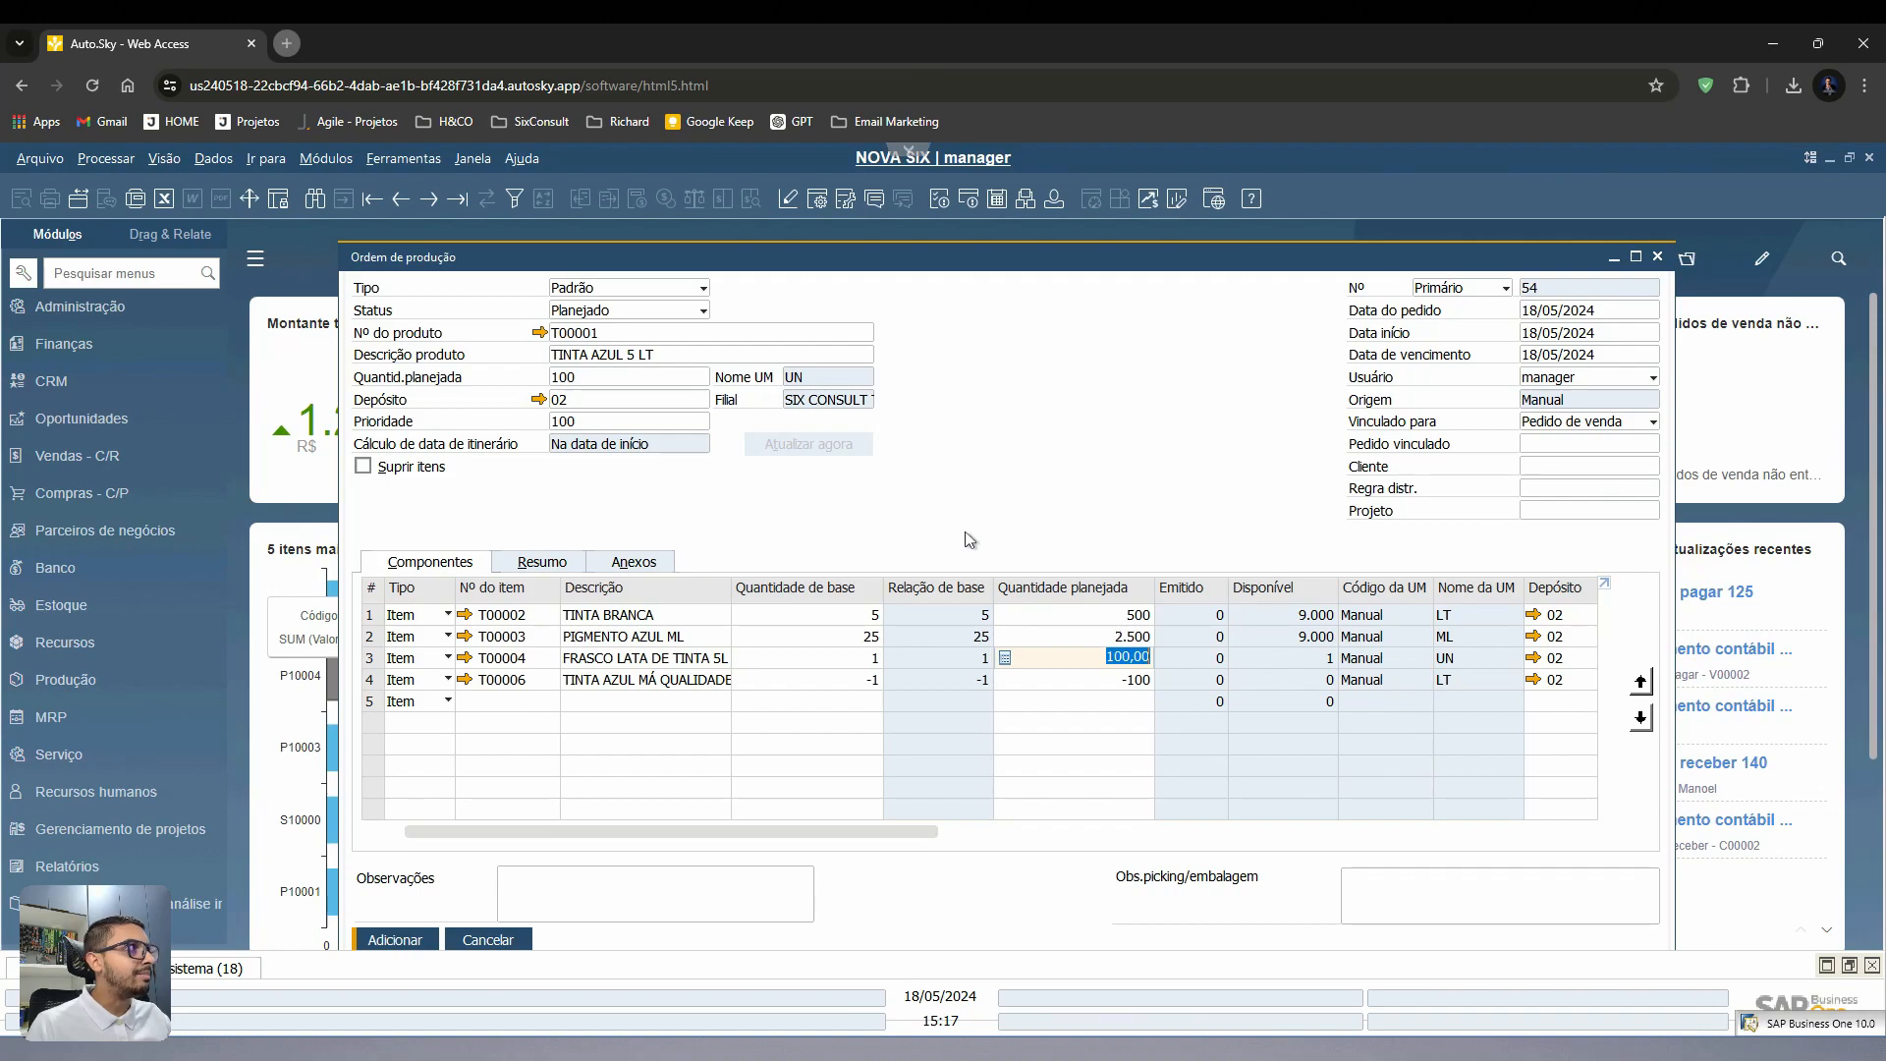
click(432, 941)
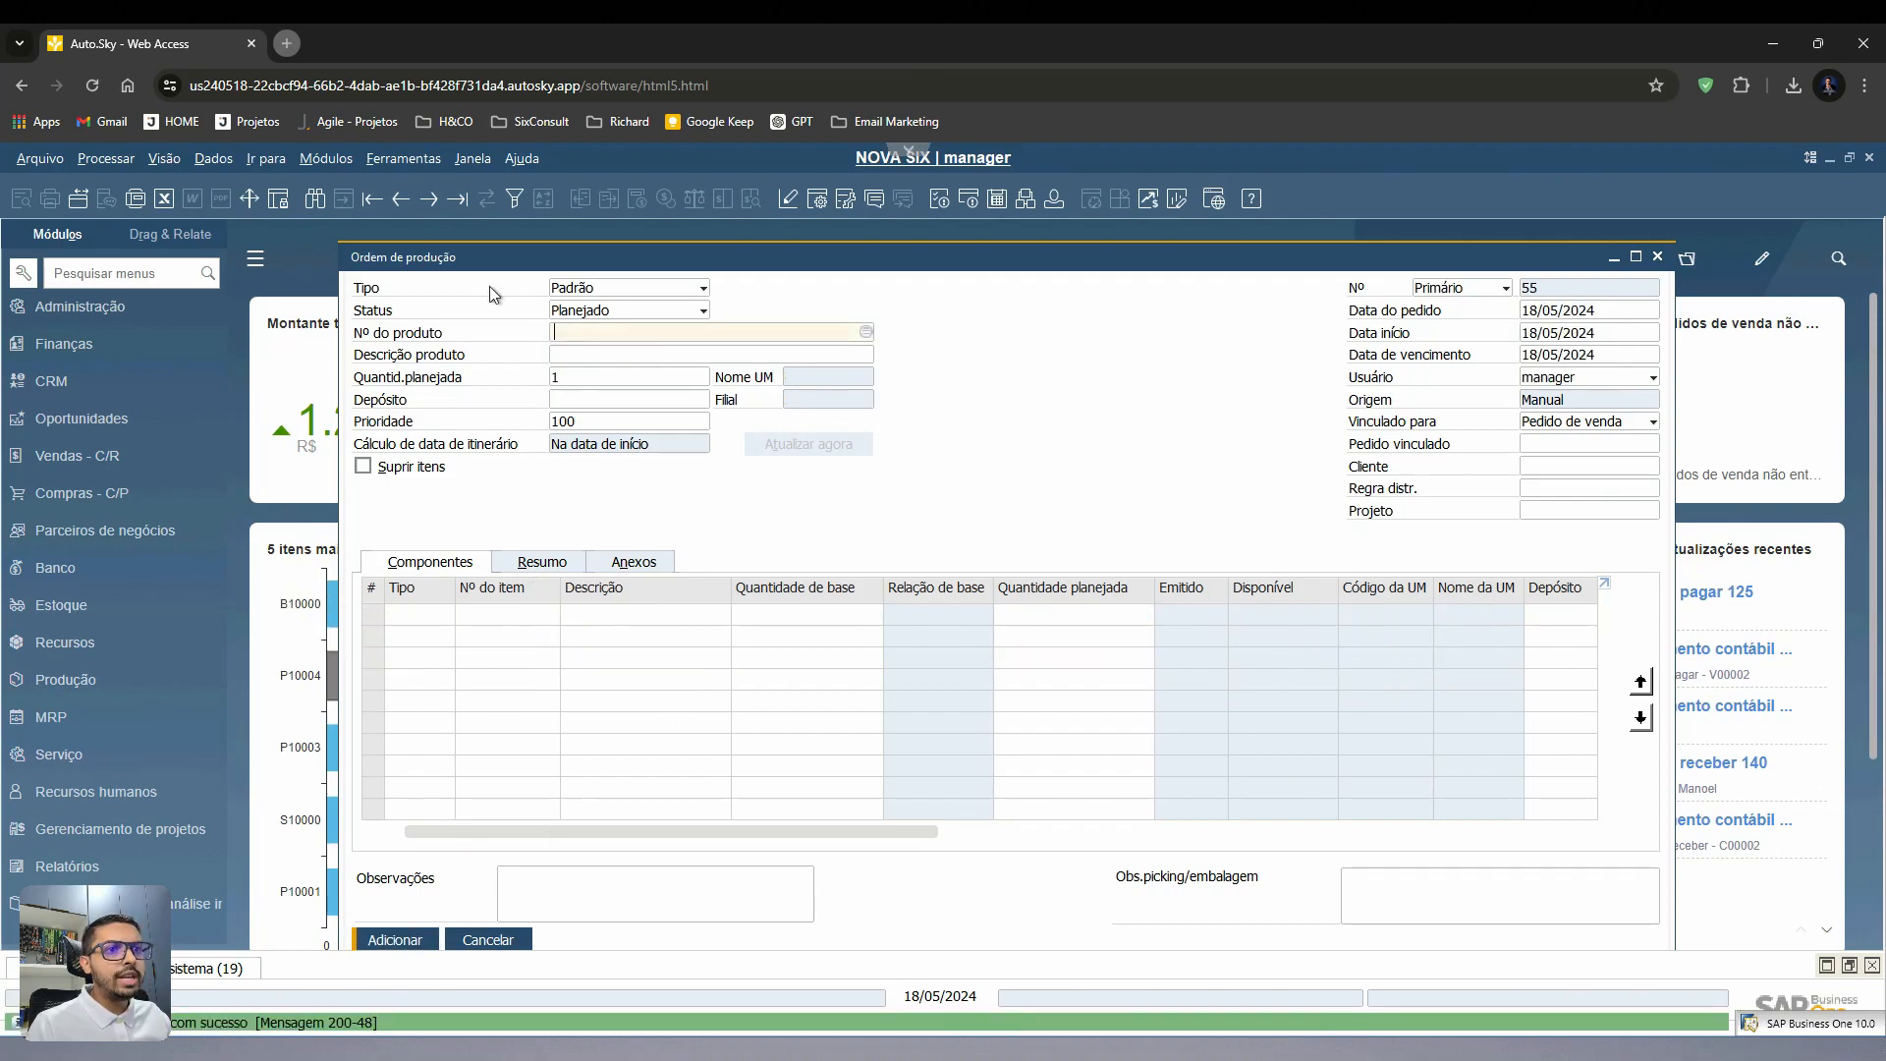
- Bring back the newly added production order, set its status to Liberado and save the change
key(Page_Up)
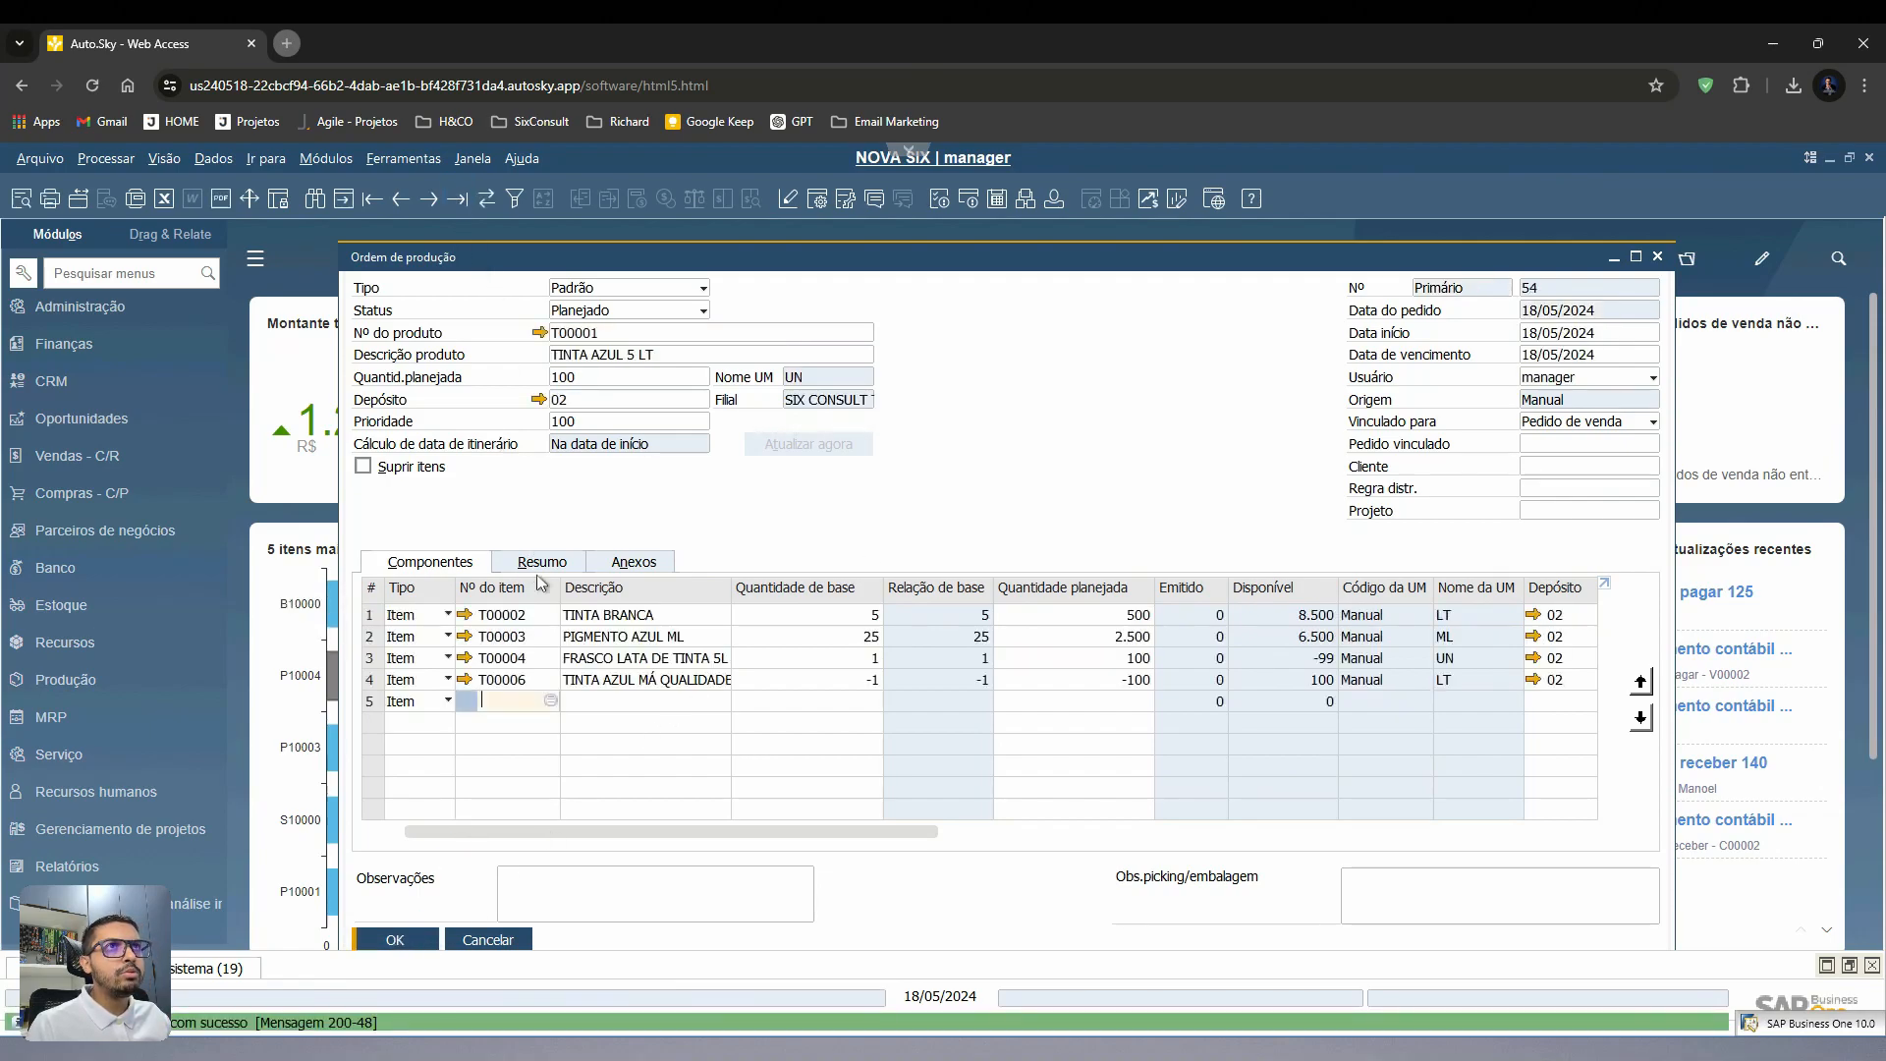
click(590, 310)
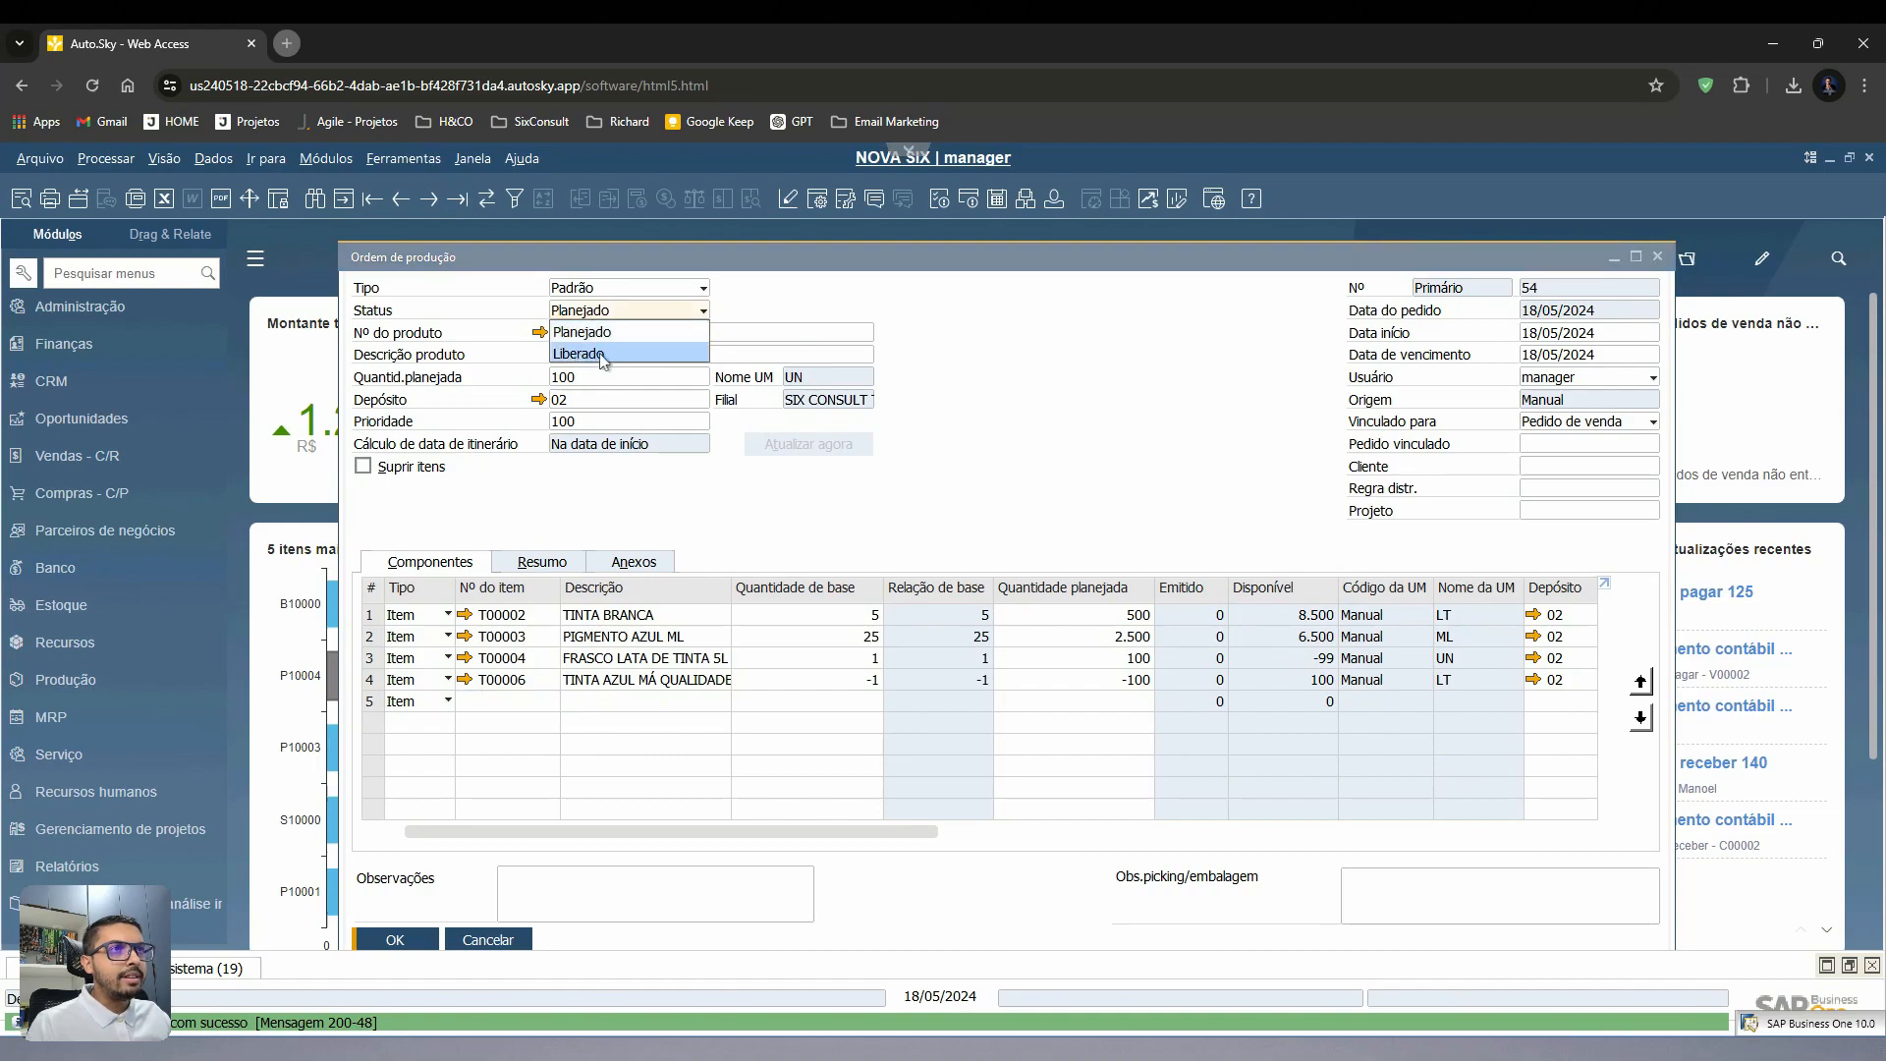
click(590, 354)
click(395, 939)
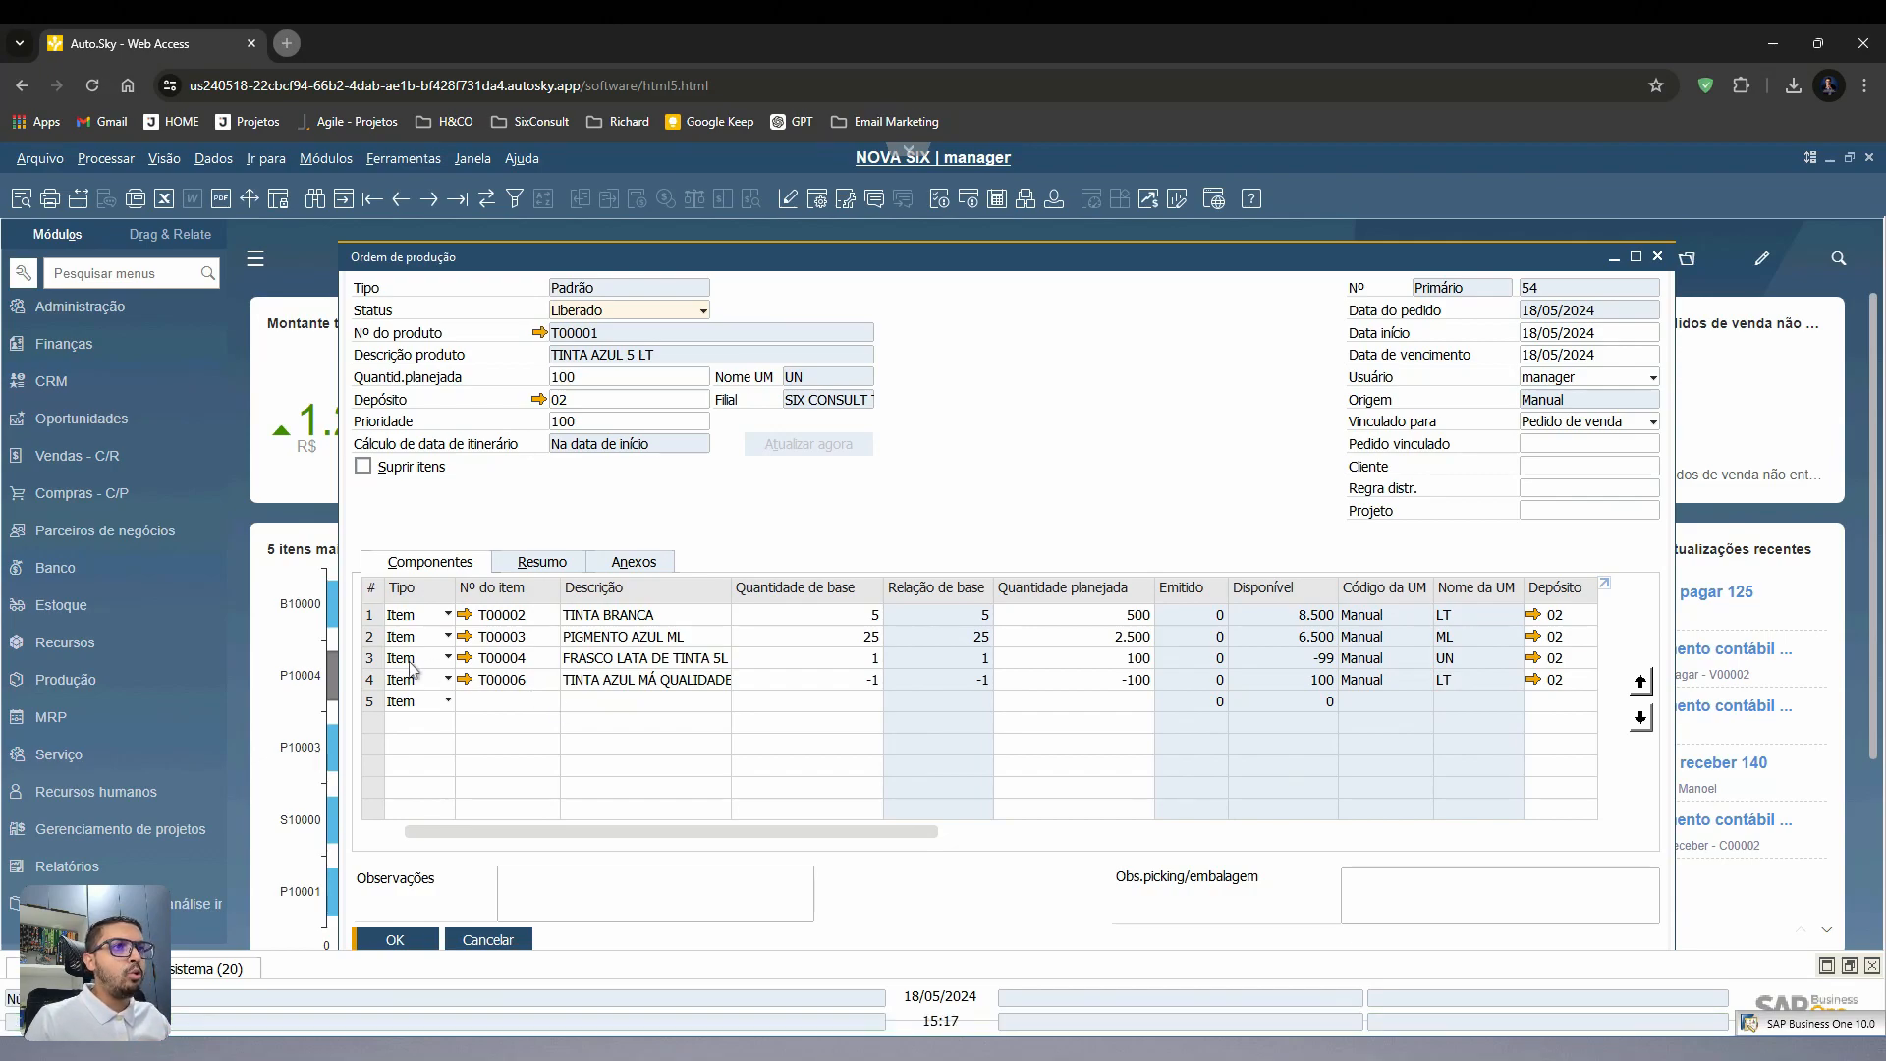
- Generate a Saída de insumos from the production order for the components' open quantities, keeping the default selection criteria
click(370, 619)
click(370, 637)
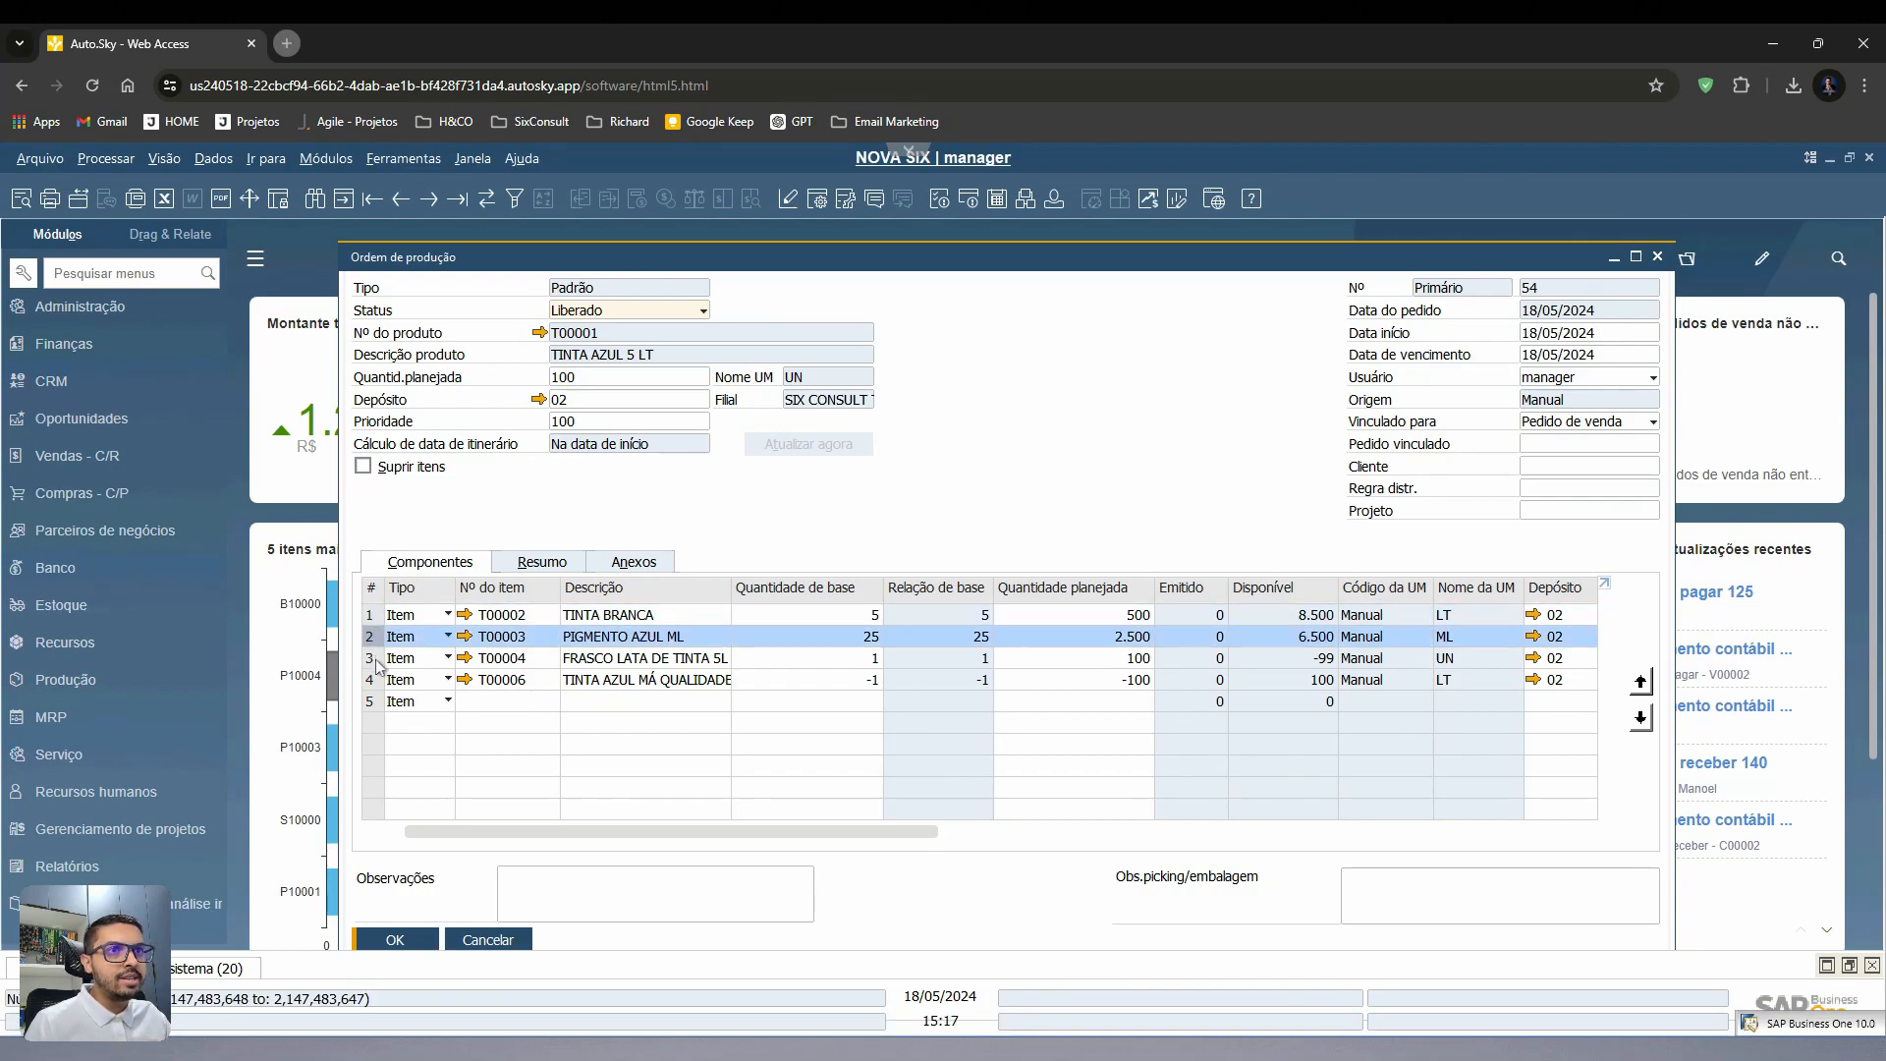
click(370, 658)
right_click(948, 444)
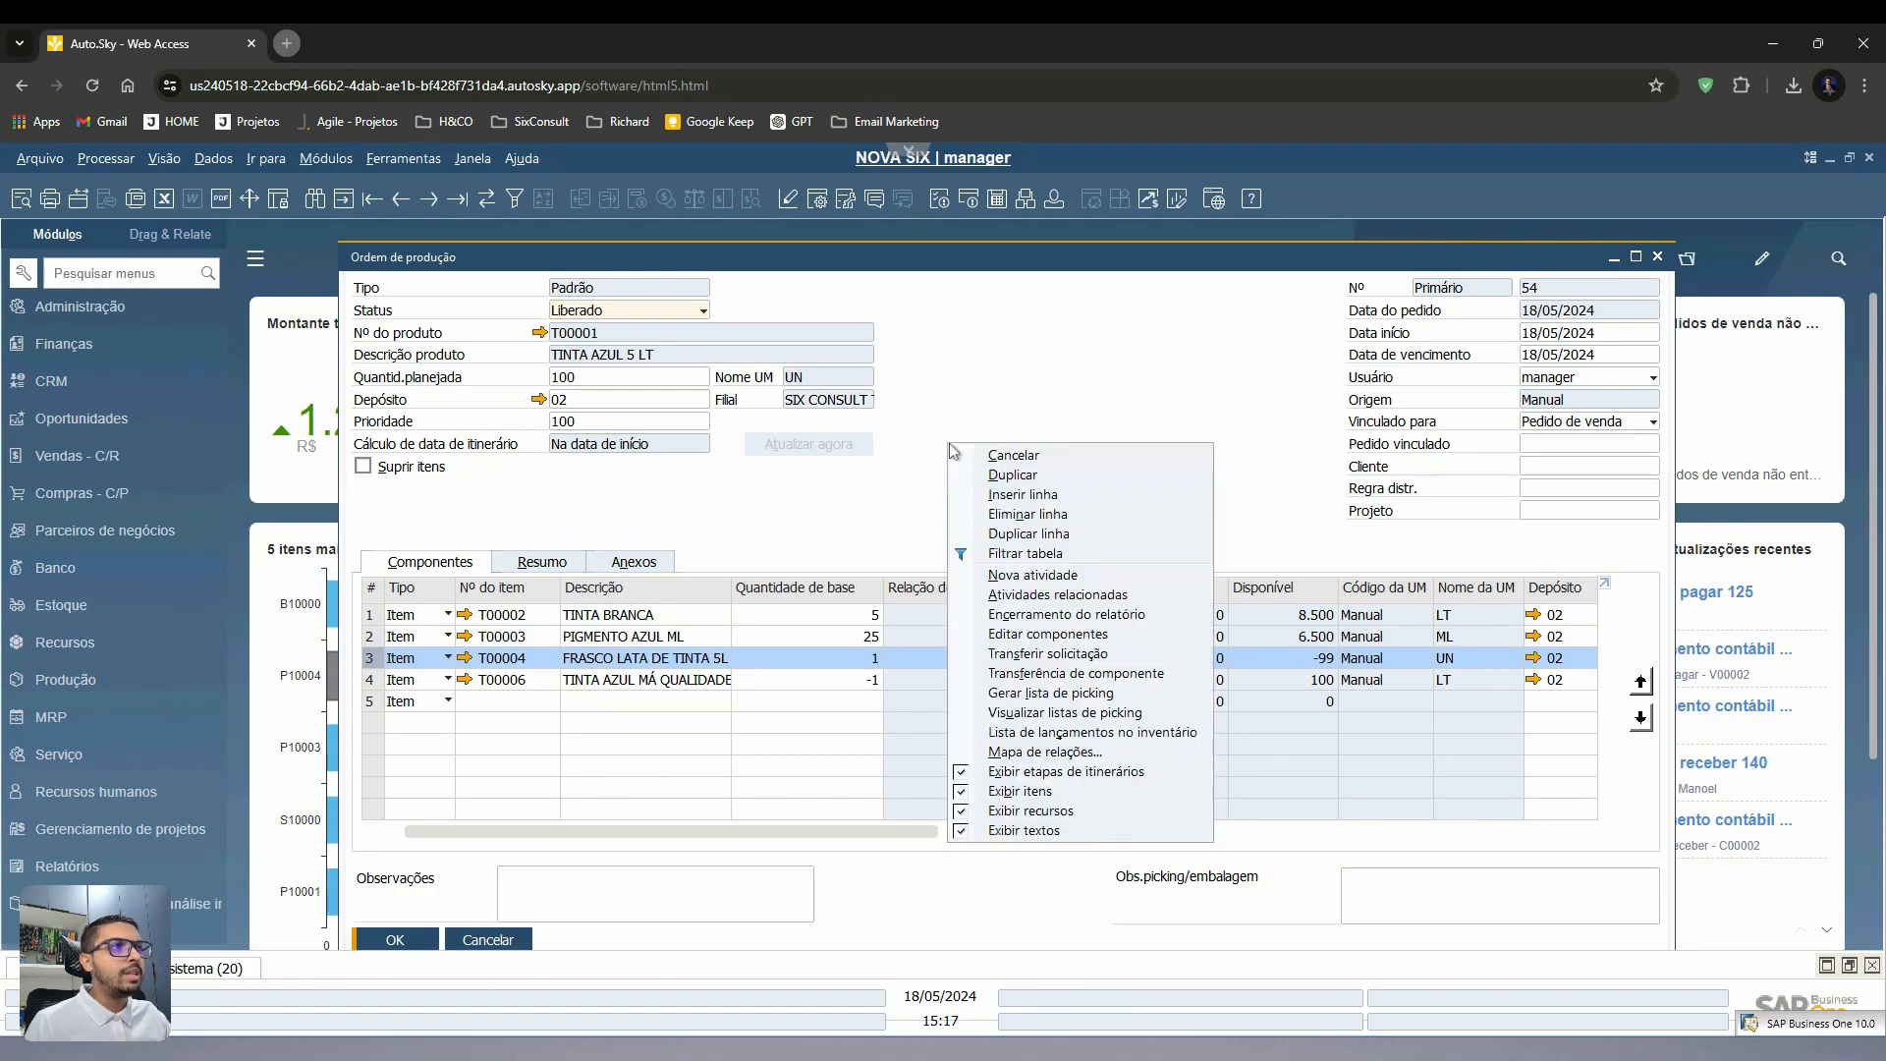
click(1025, 637)
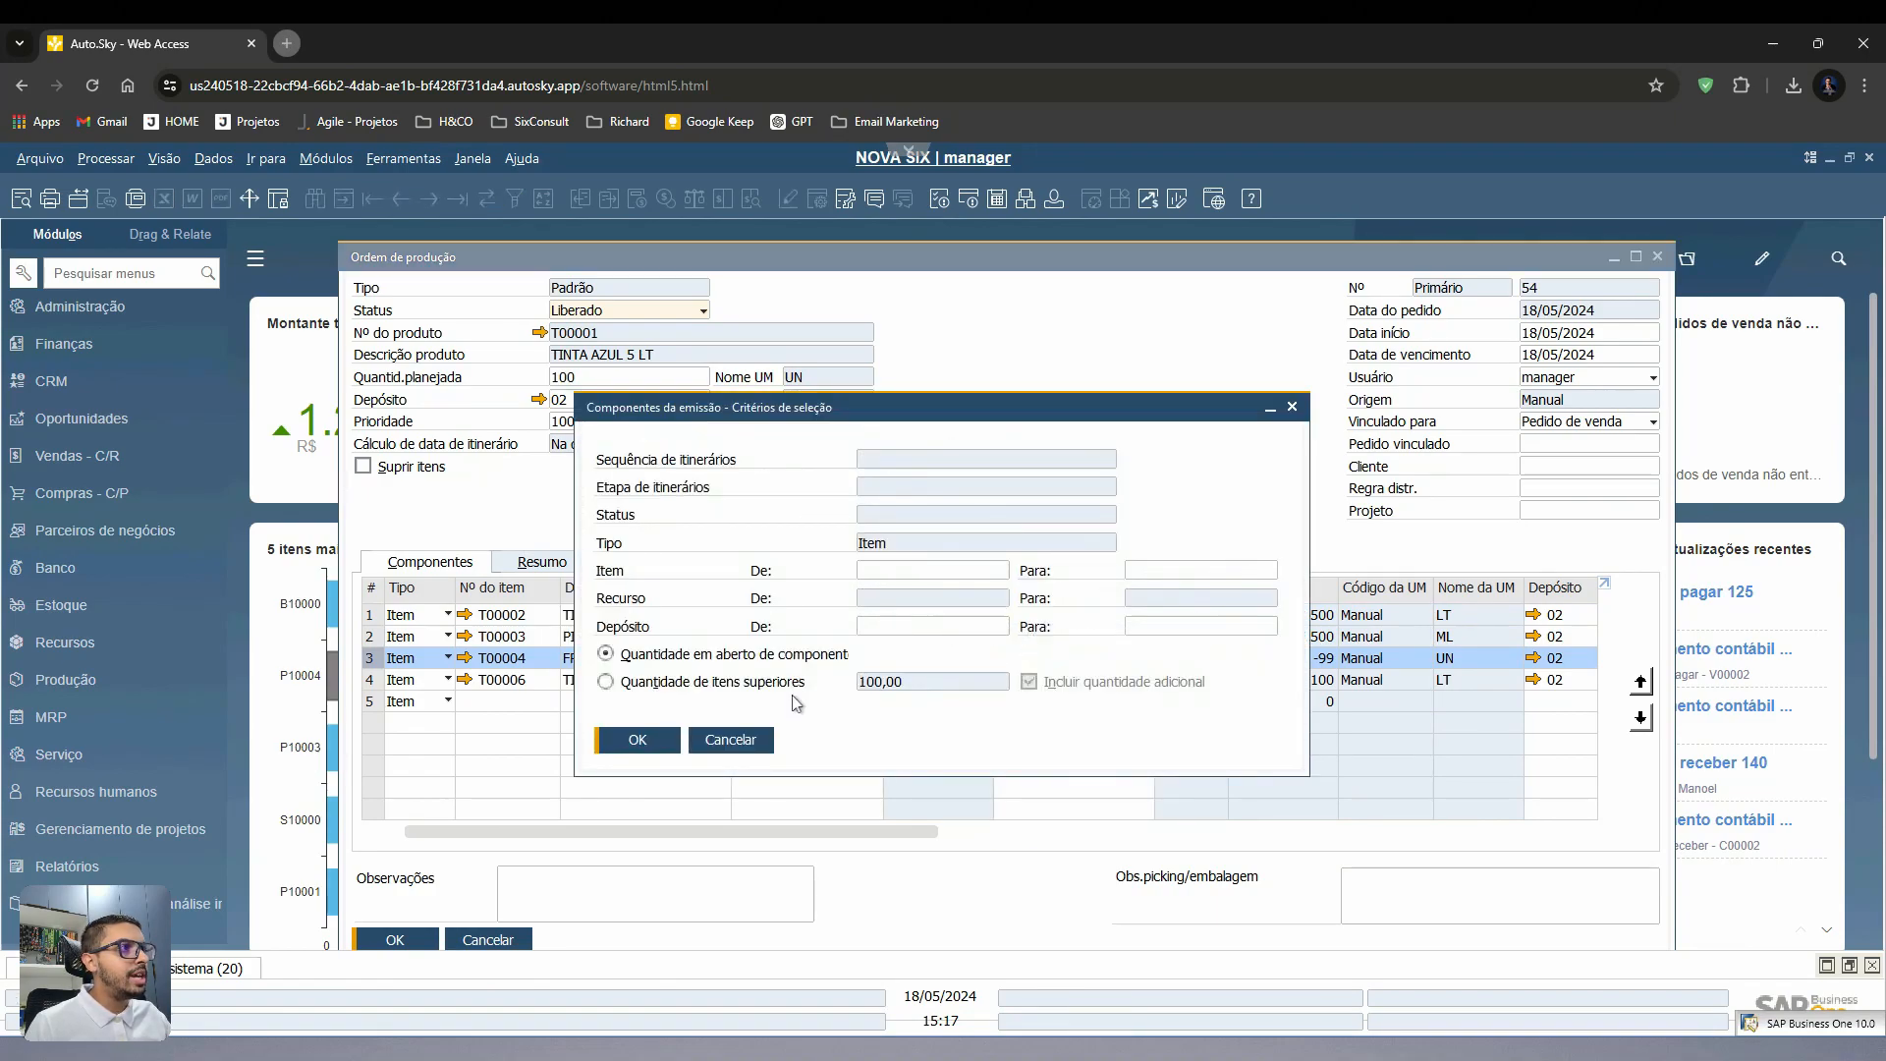
click(646, 750)
drag(711, 708, 702, 706)
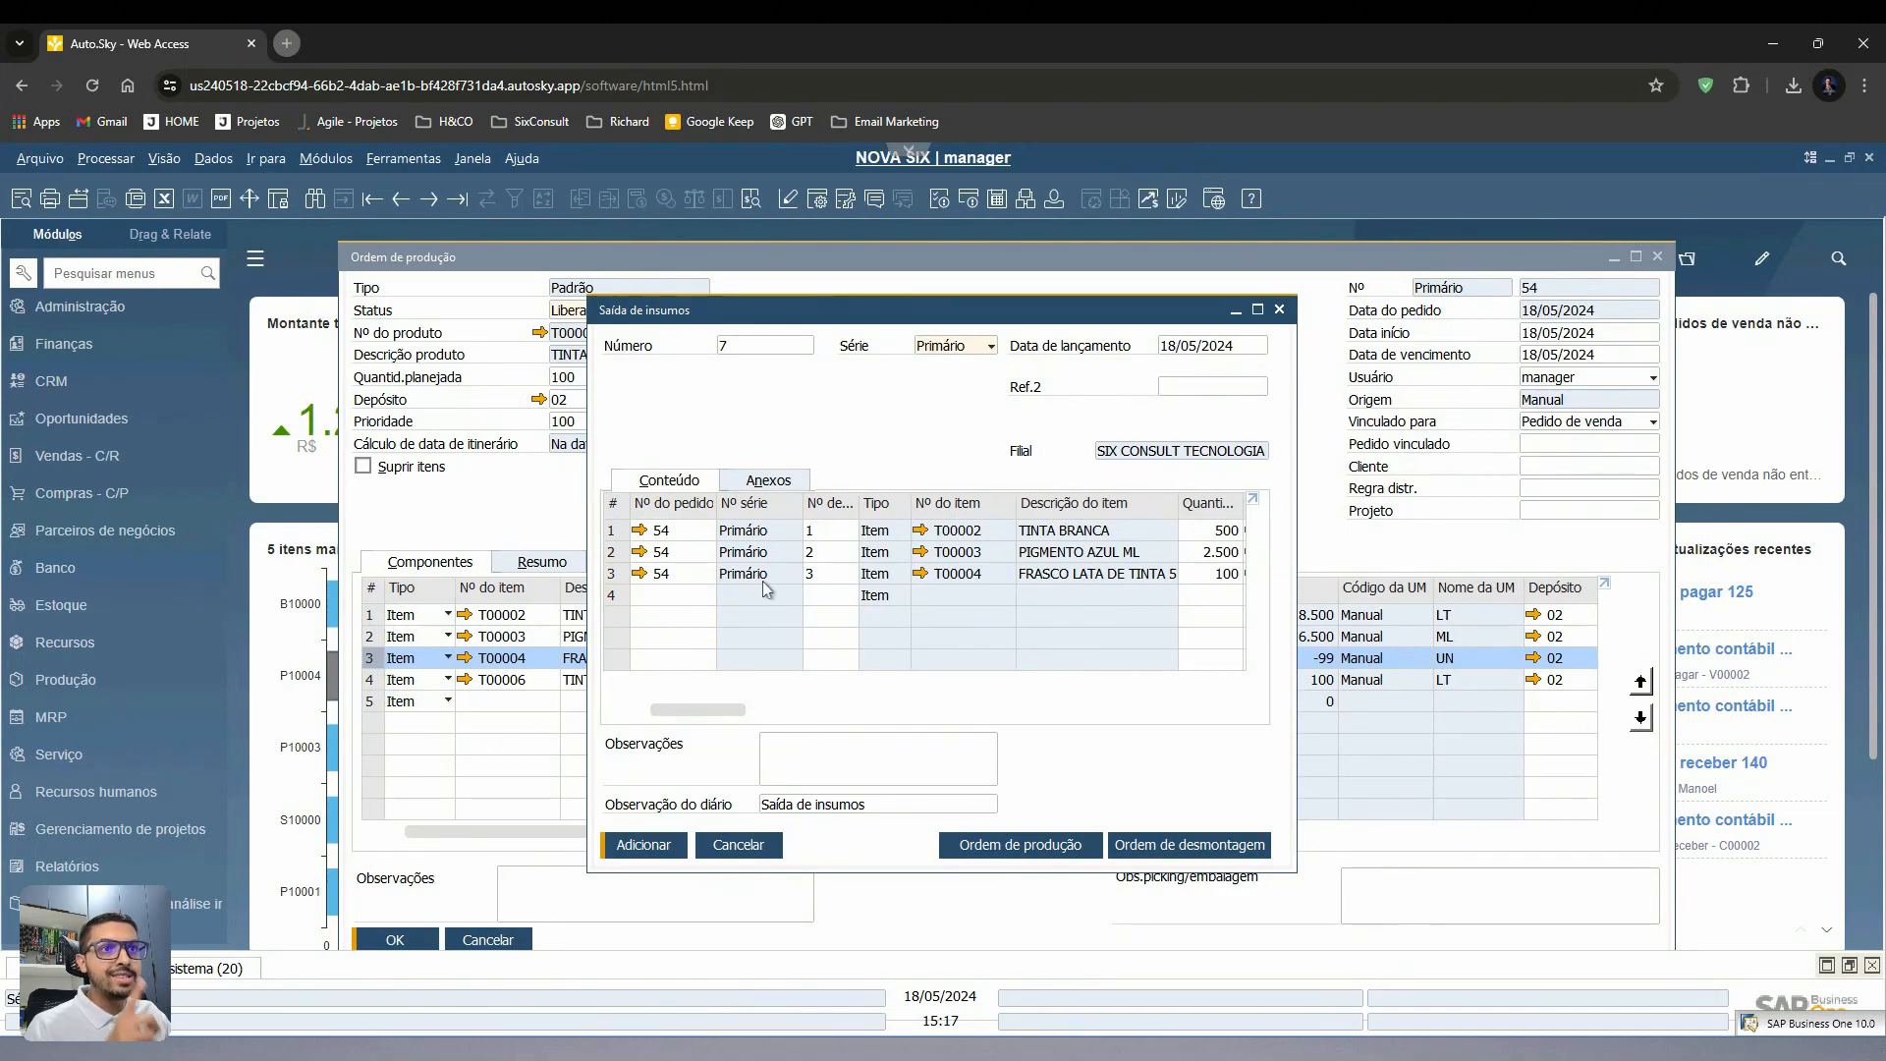
- Move the Saída de insumos window aside and widen it so that its planned and available quantity columns fit
drag(802, 324, 324, 313)
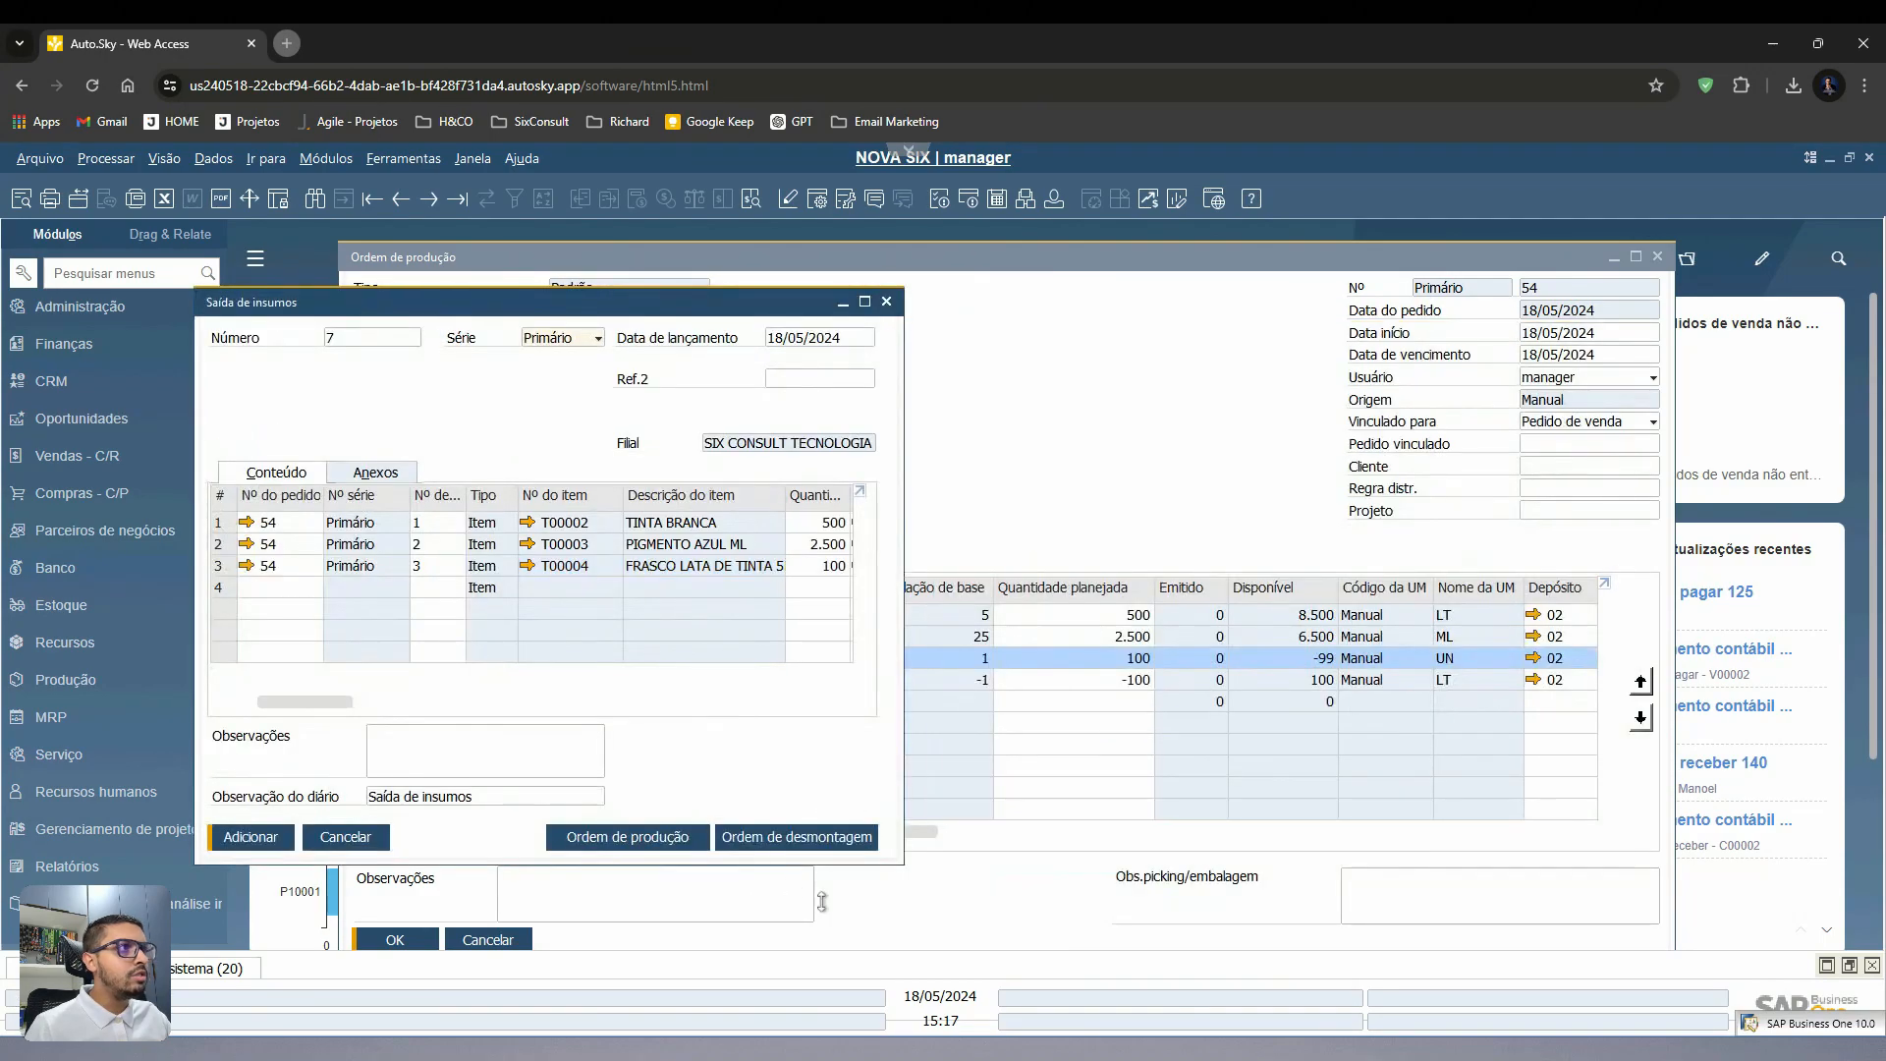
drag(1230, 882, 1378, 873)
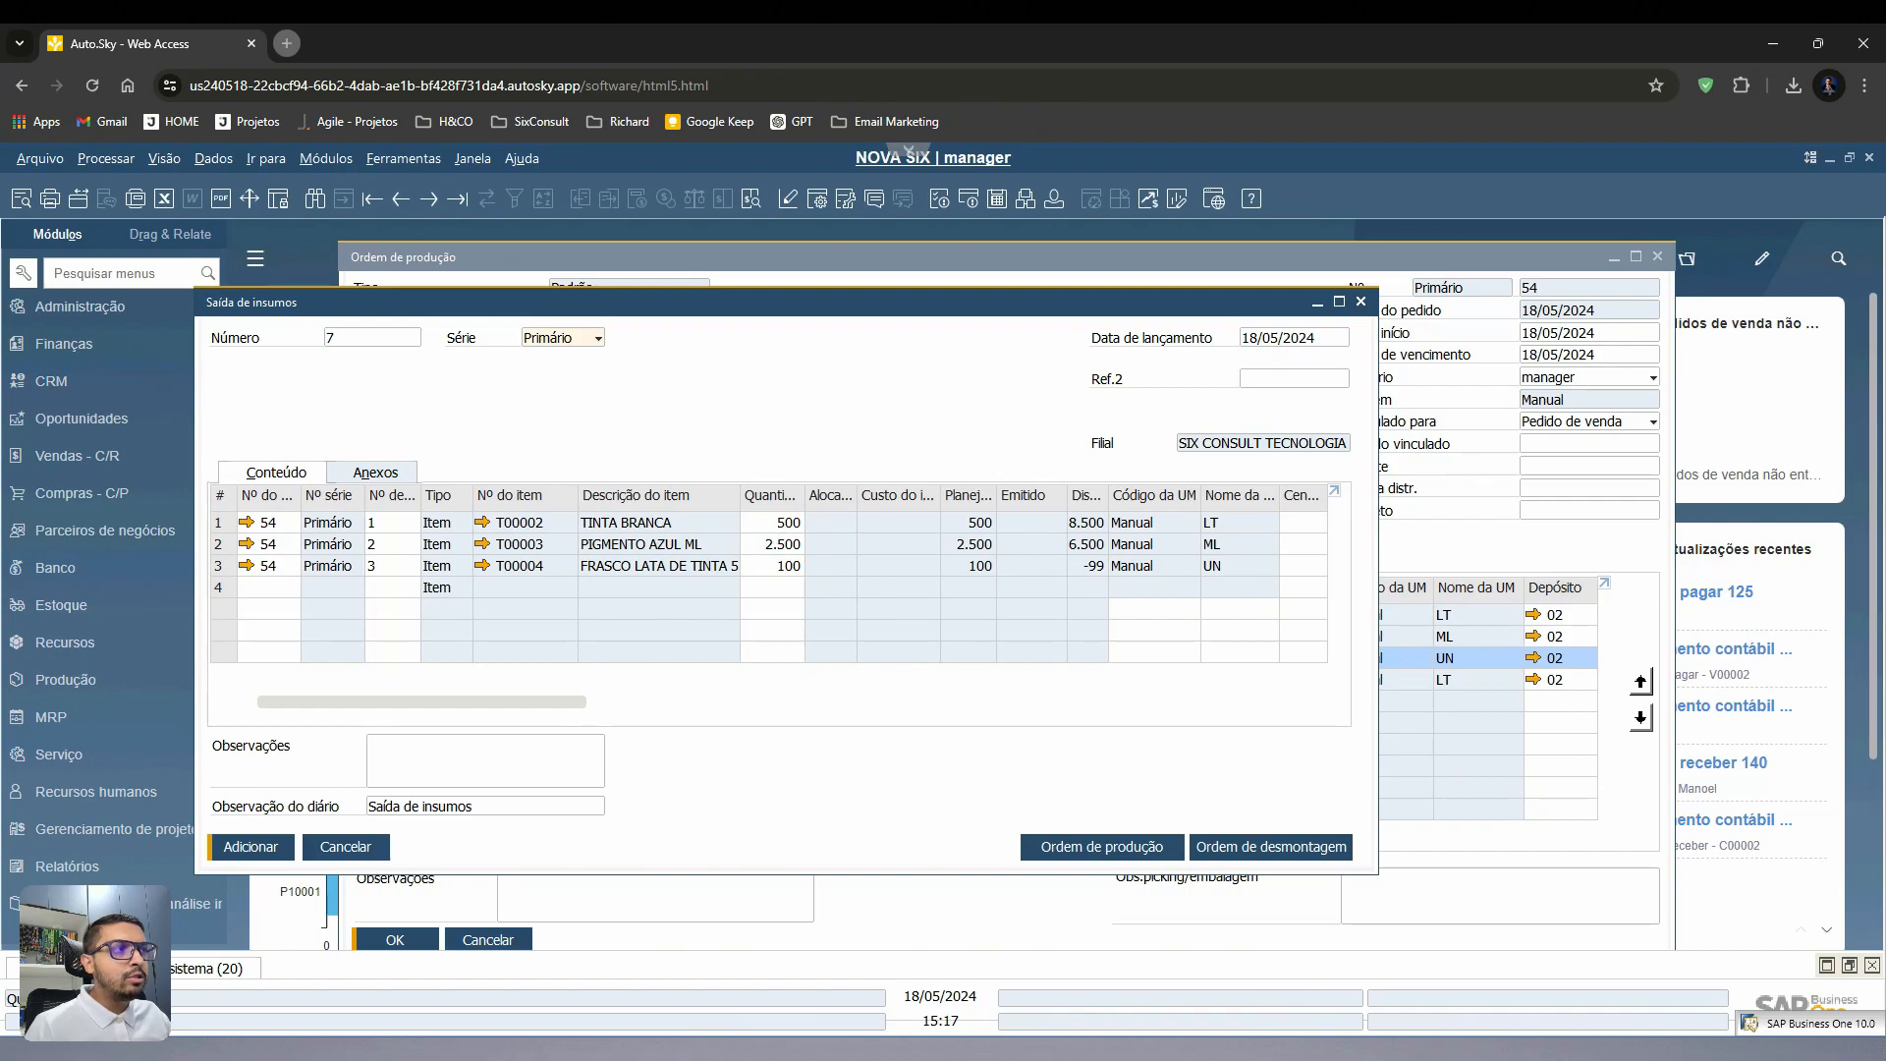
click(773, 273)
click(293, 310)
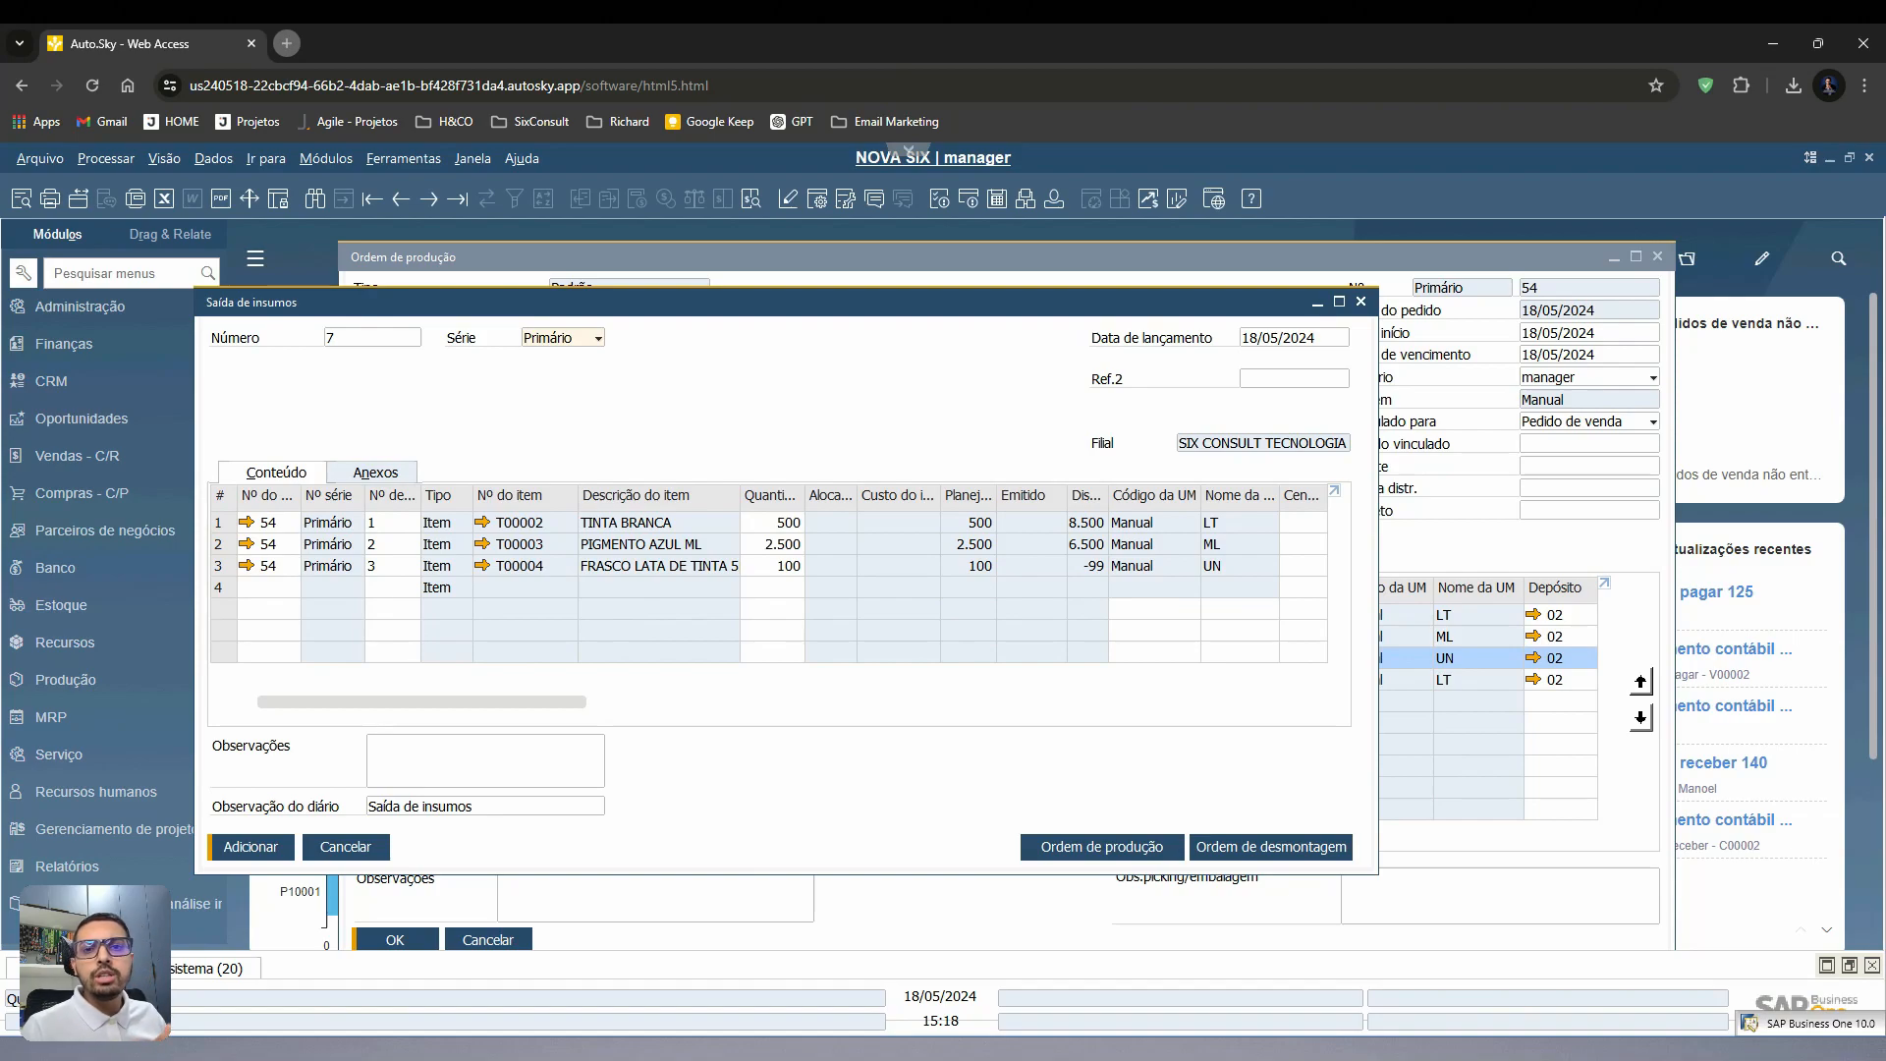
- Set the issued quantity of TINTA BRANCA to 550 and try to add the Saída de insumos
click(774, 522)
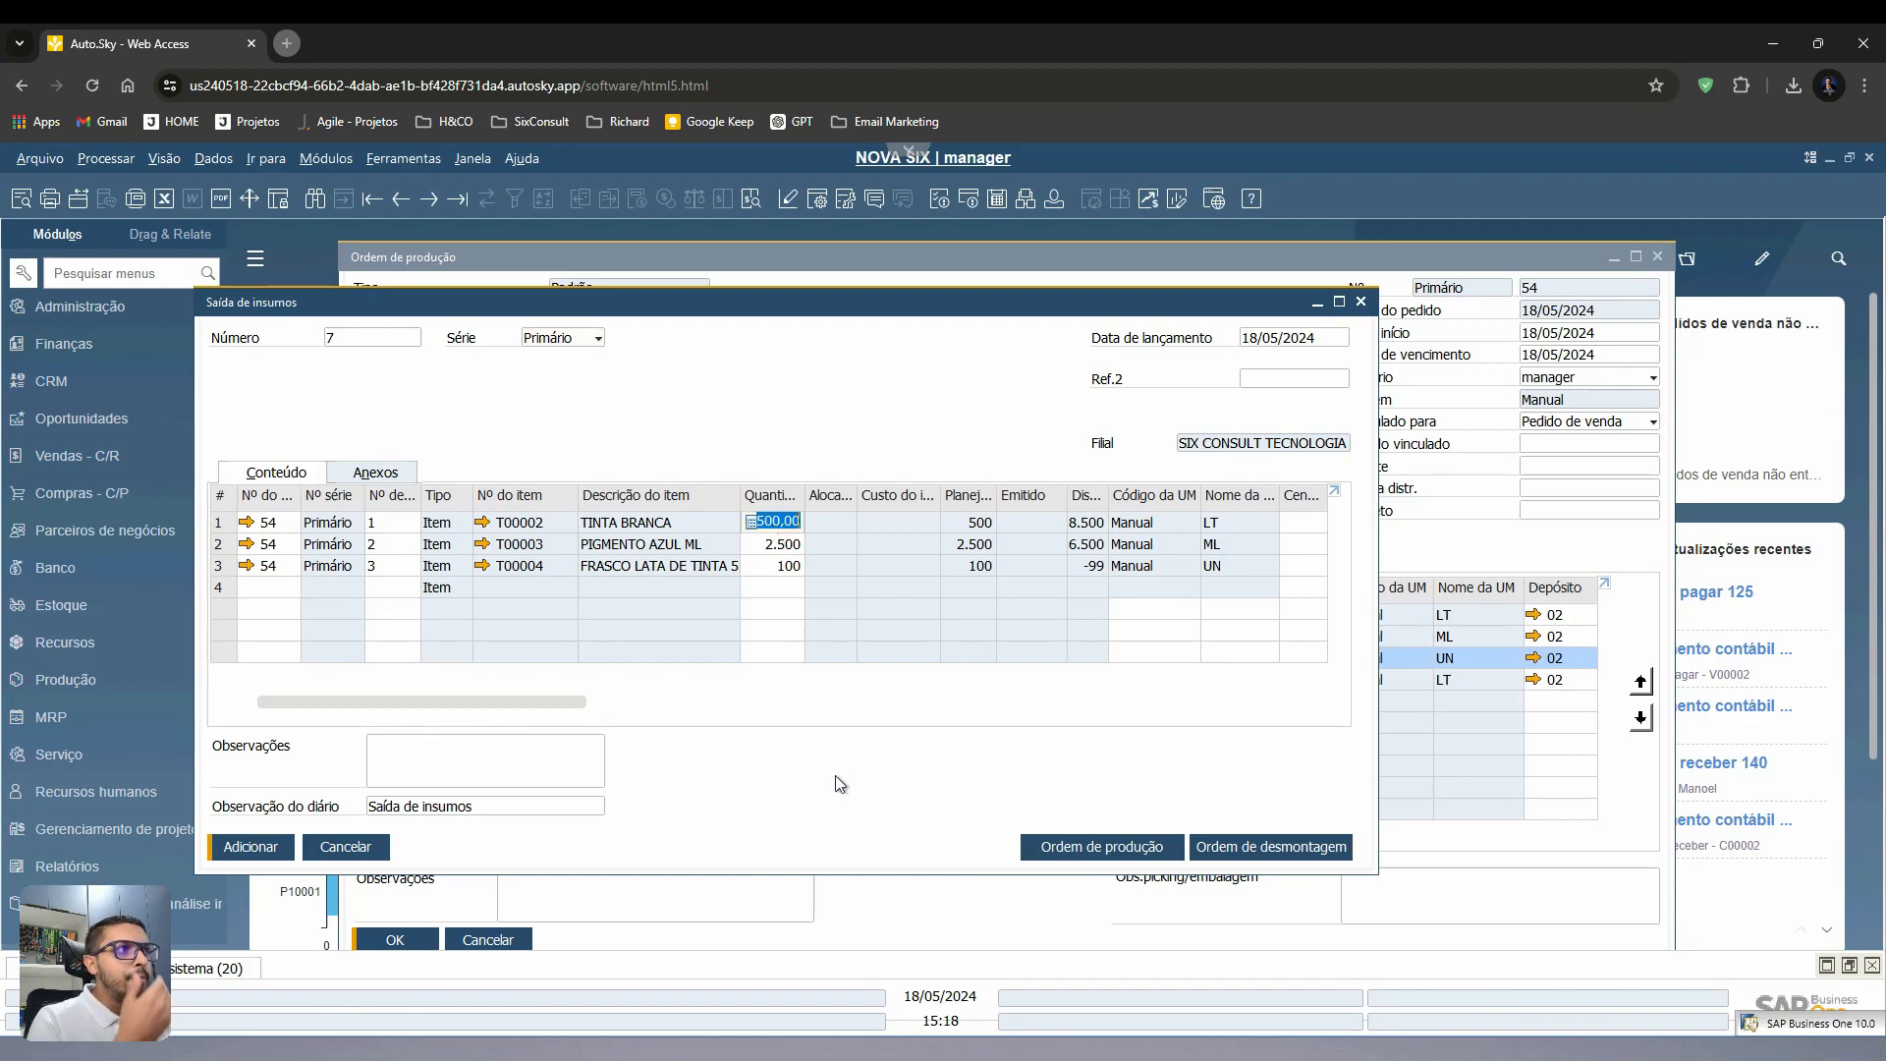
text(550)
key(Tab)
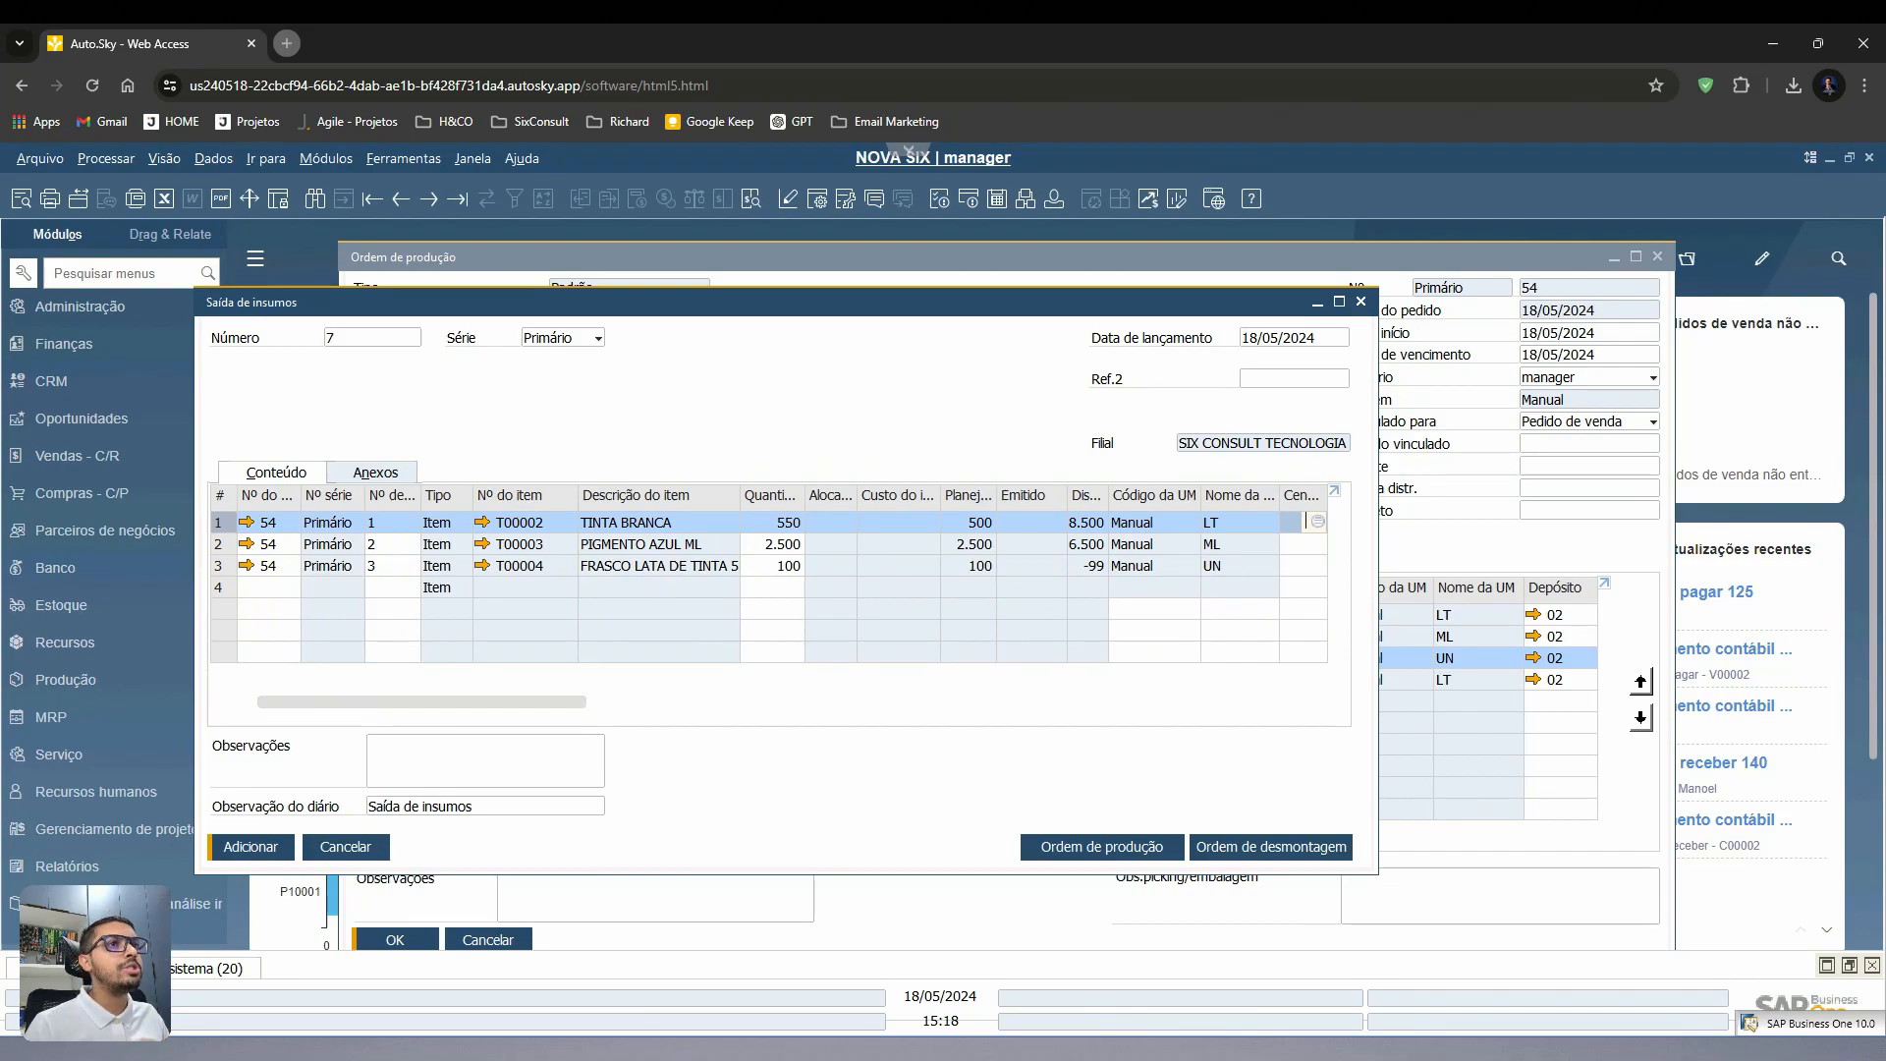
click(715, 267)
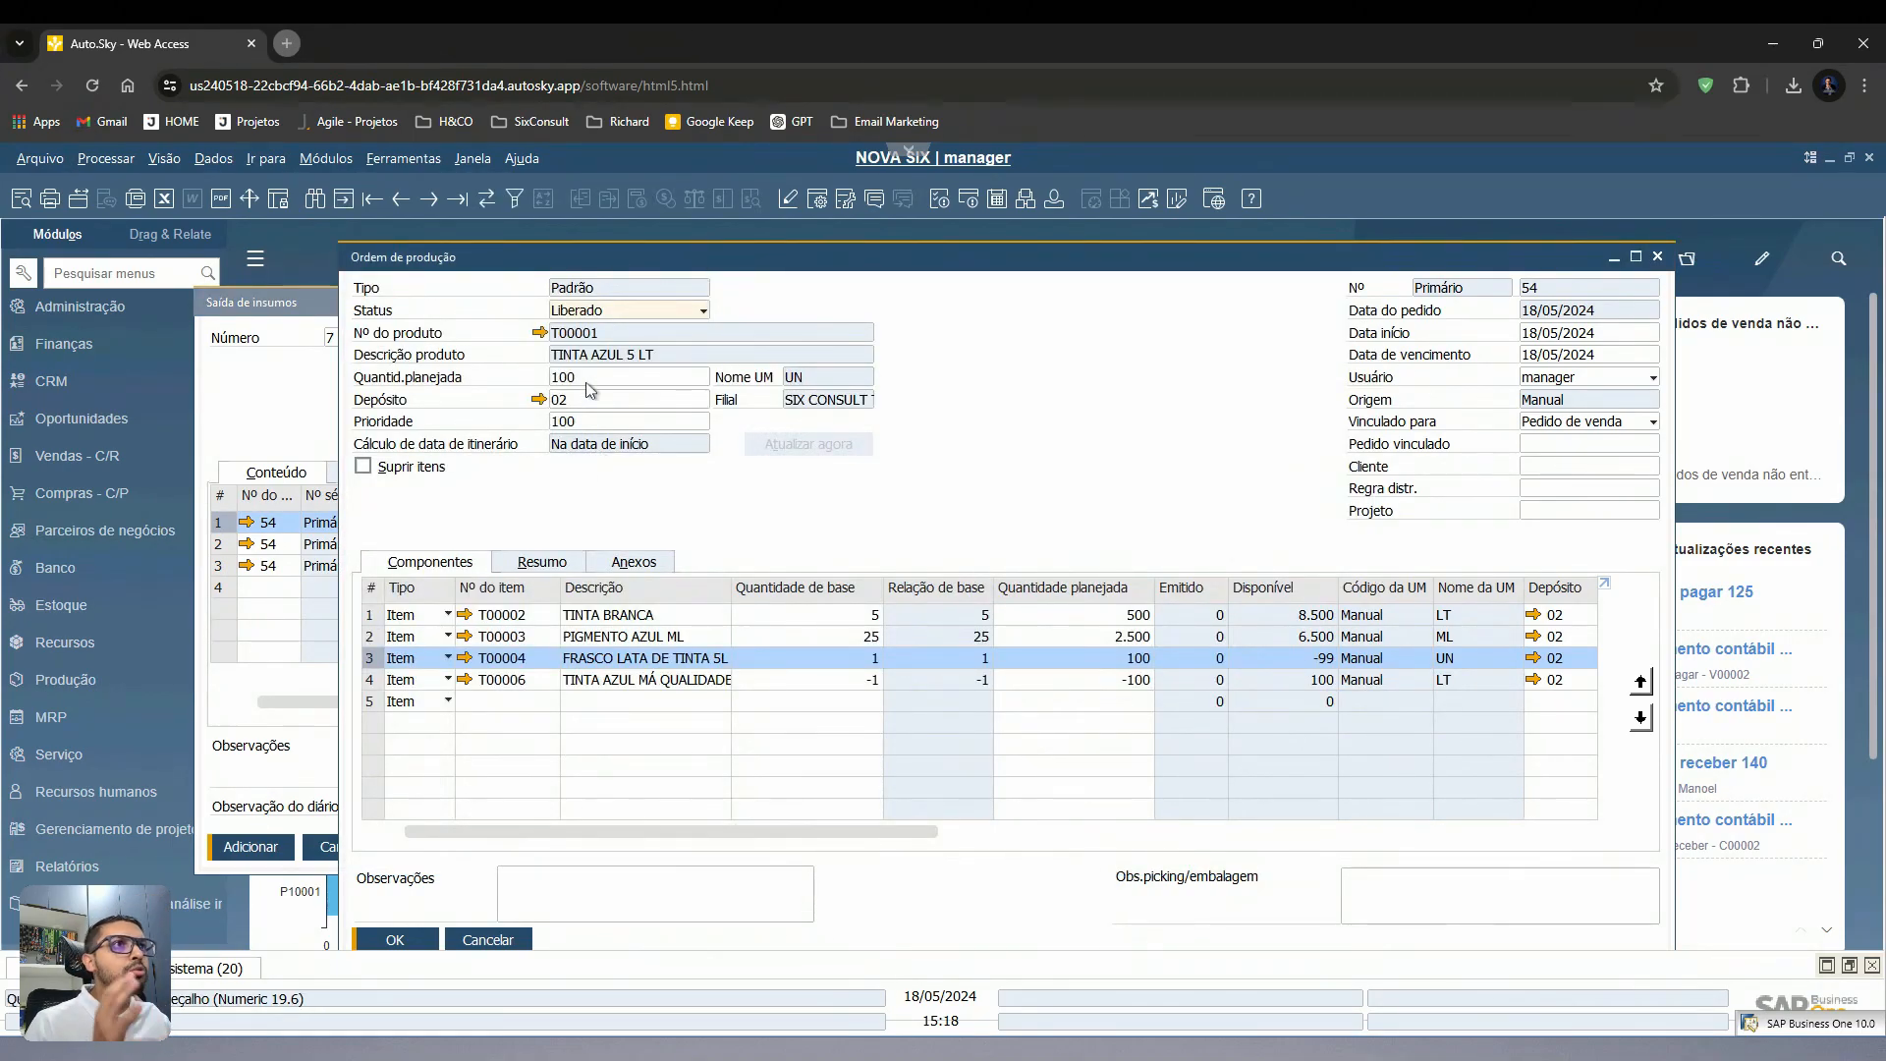
click(254, 406)
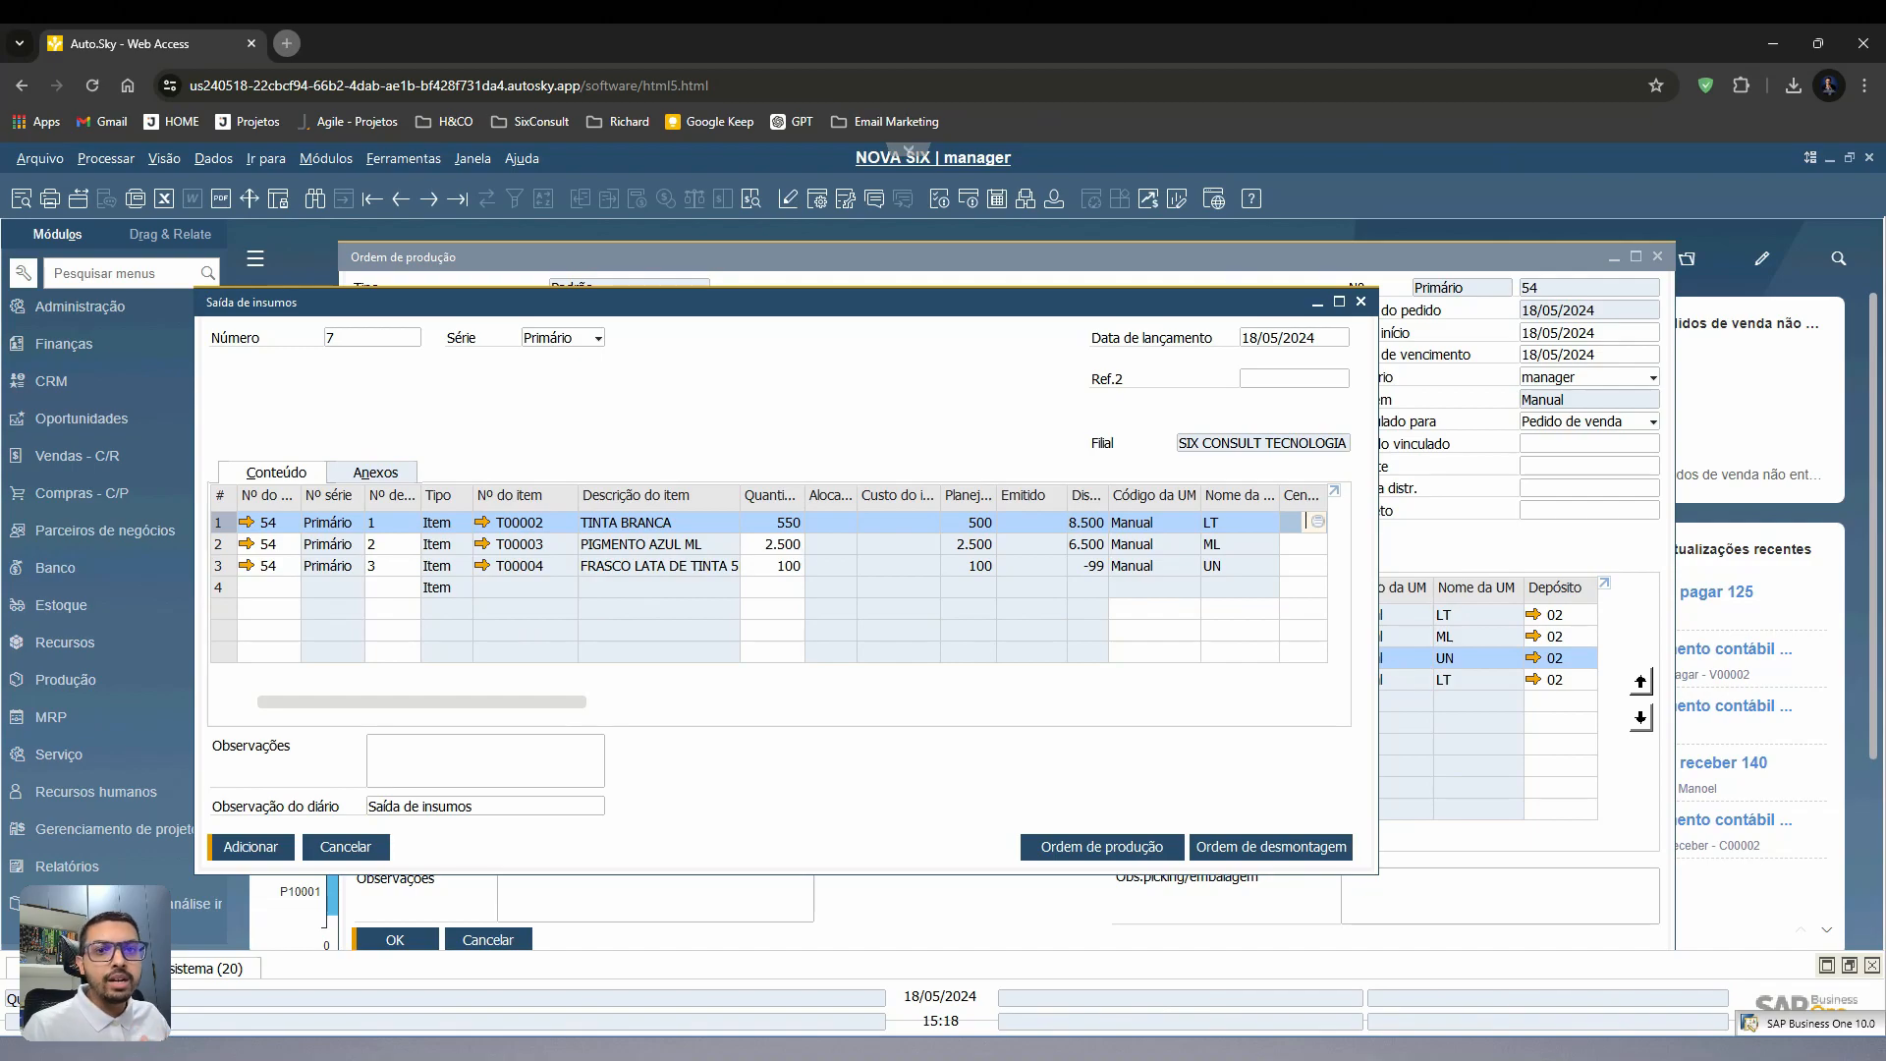
click(781, 574)
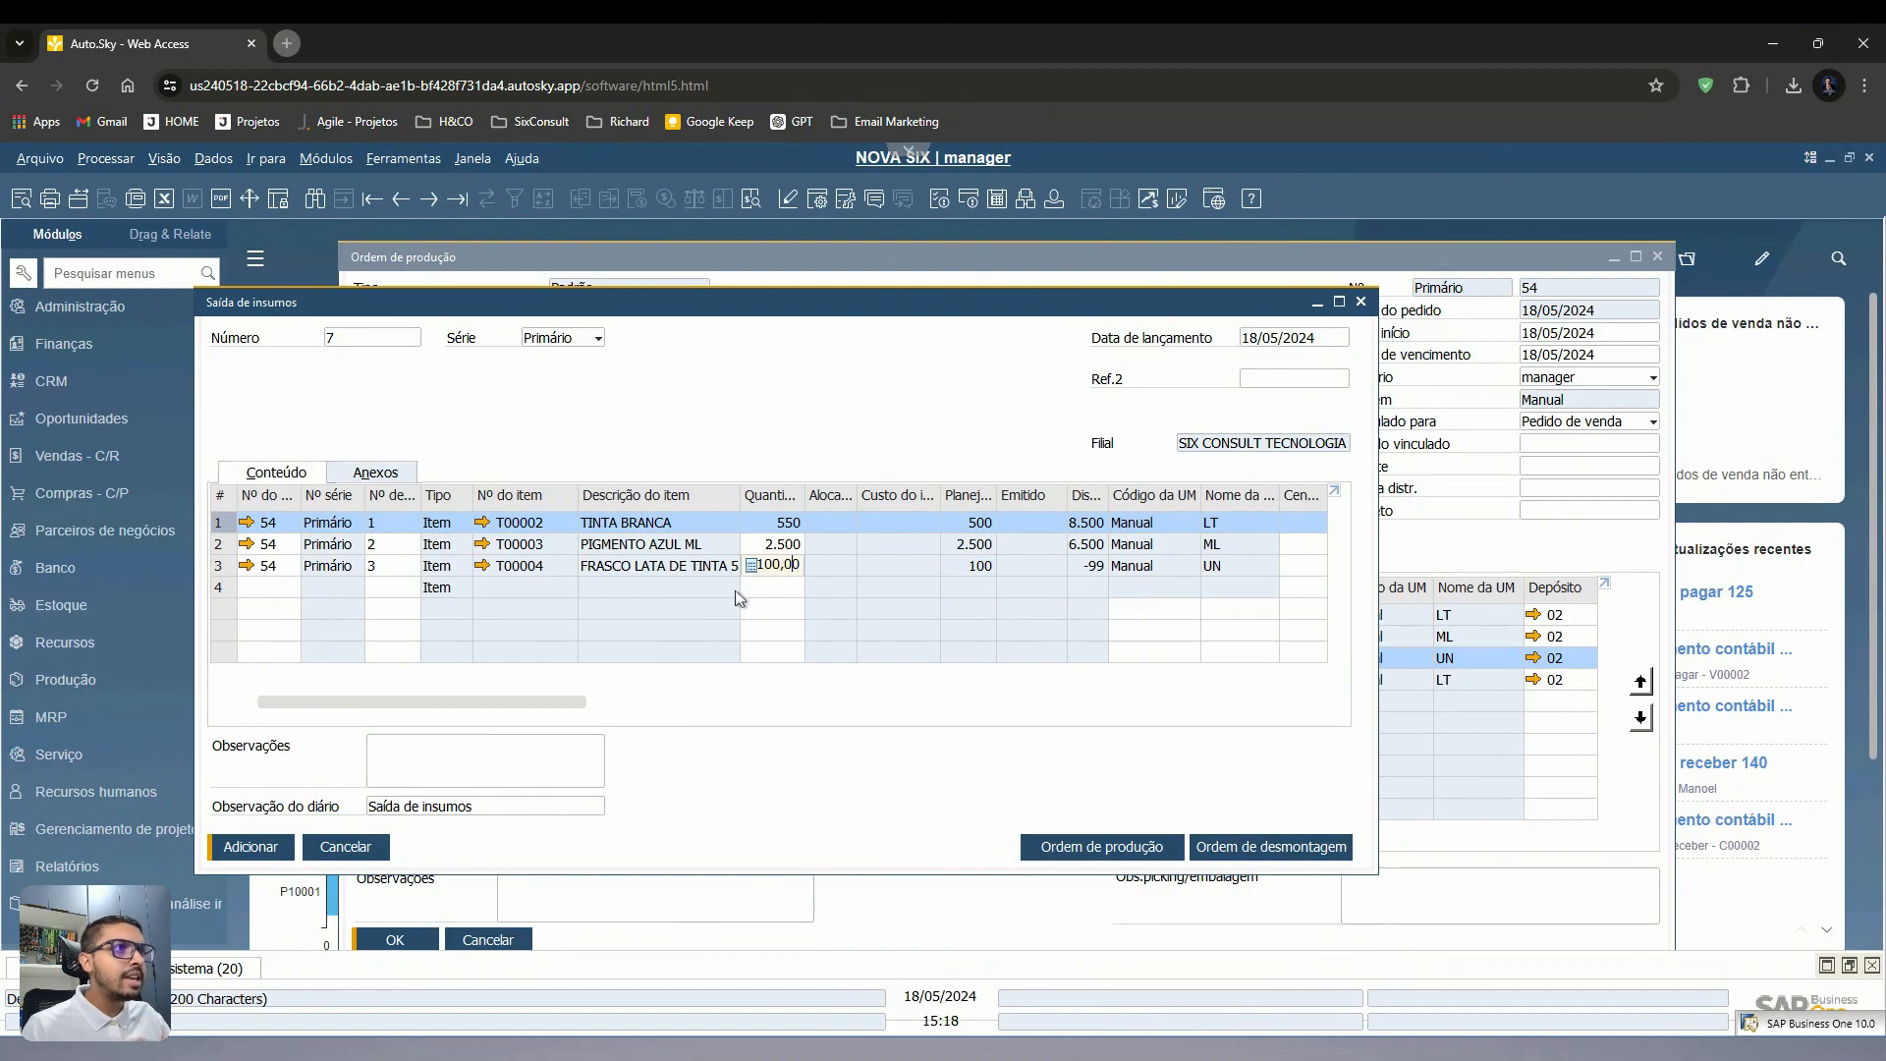
click(285, 847)
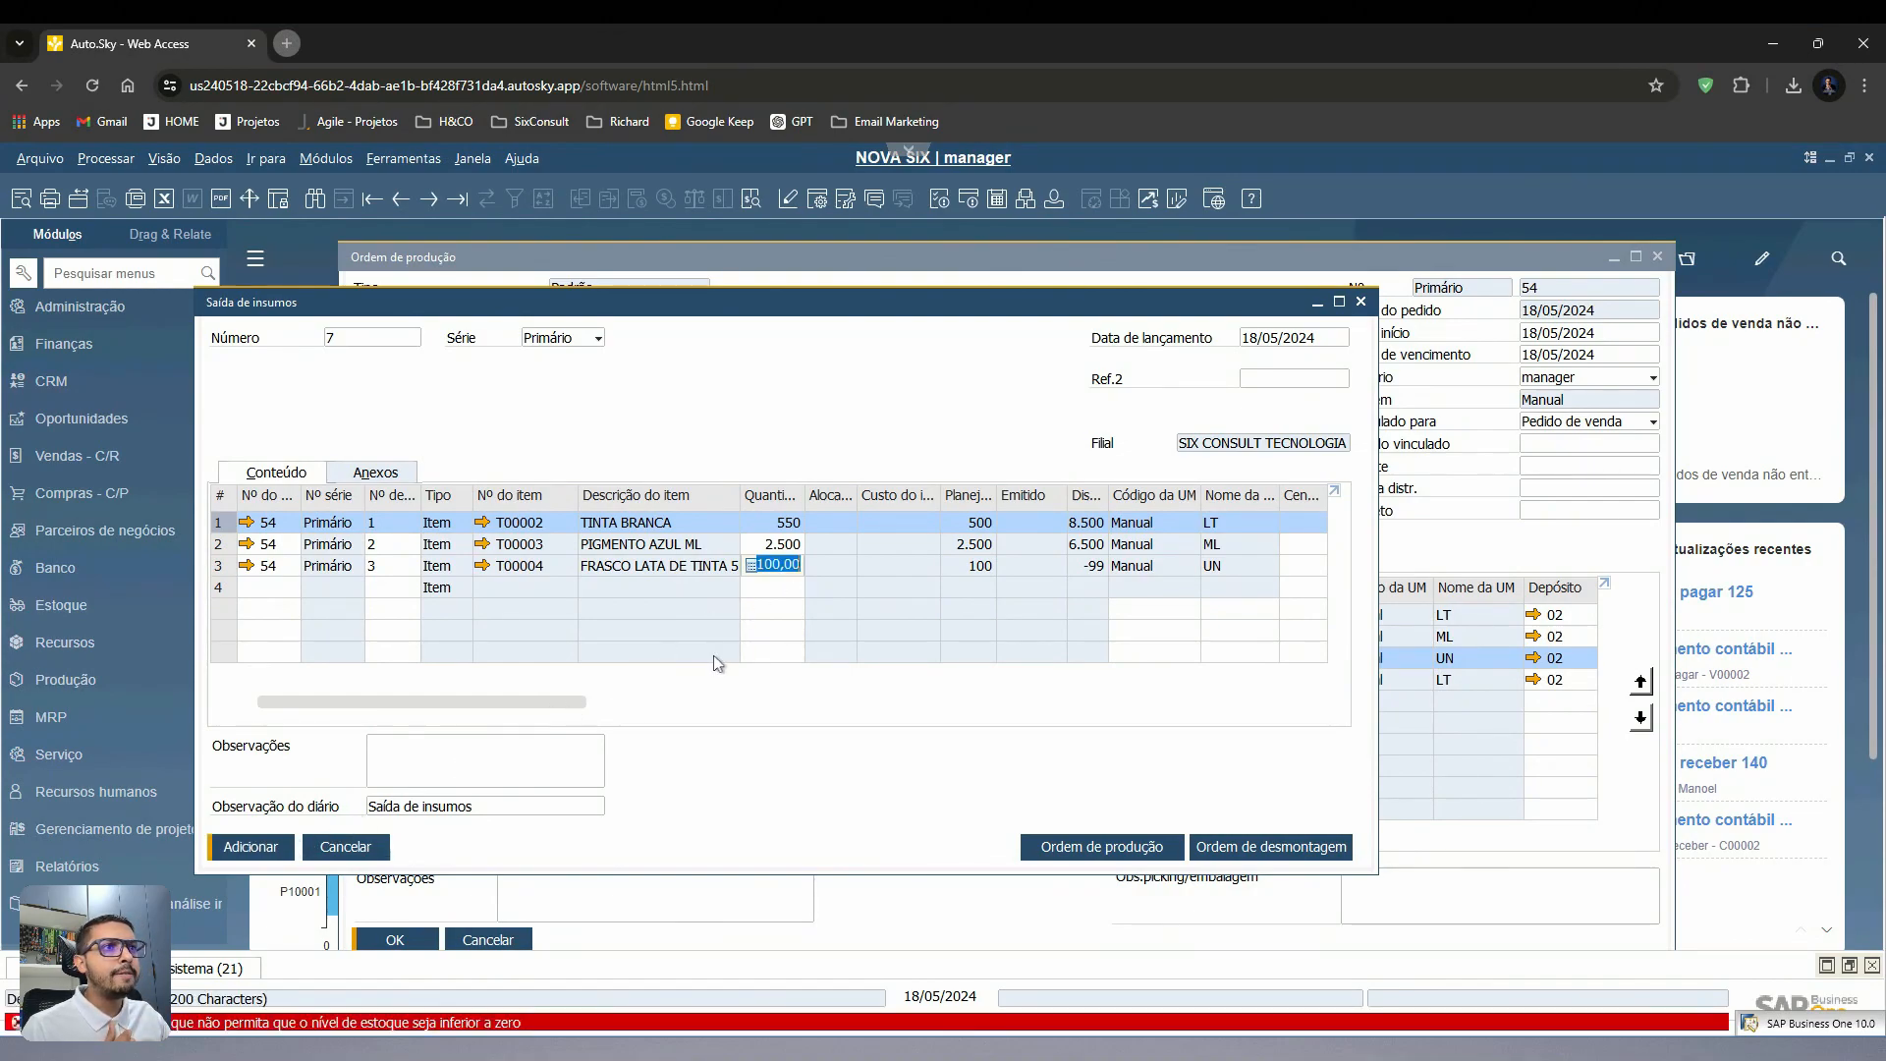
- Start a new Entrada de mercadoria in Estoque with item T00004 on its first line
click(325, 159)
mouse_move(407, 349)
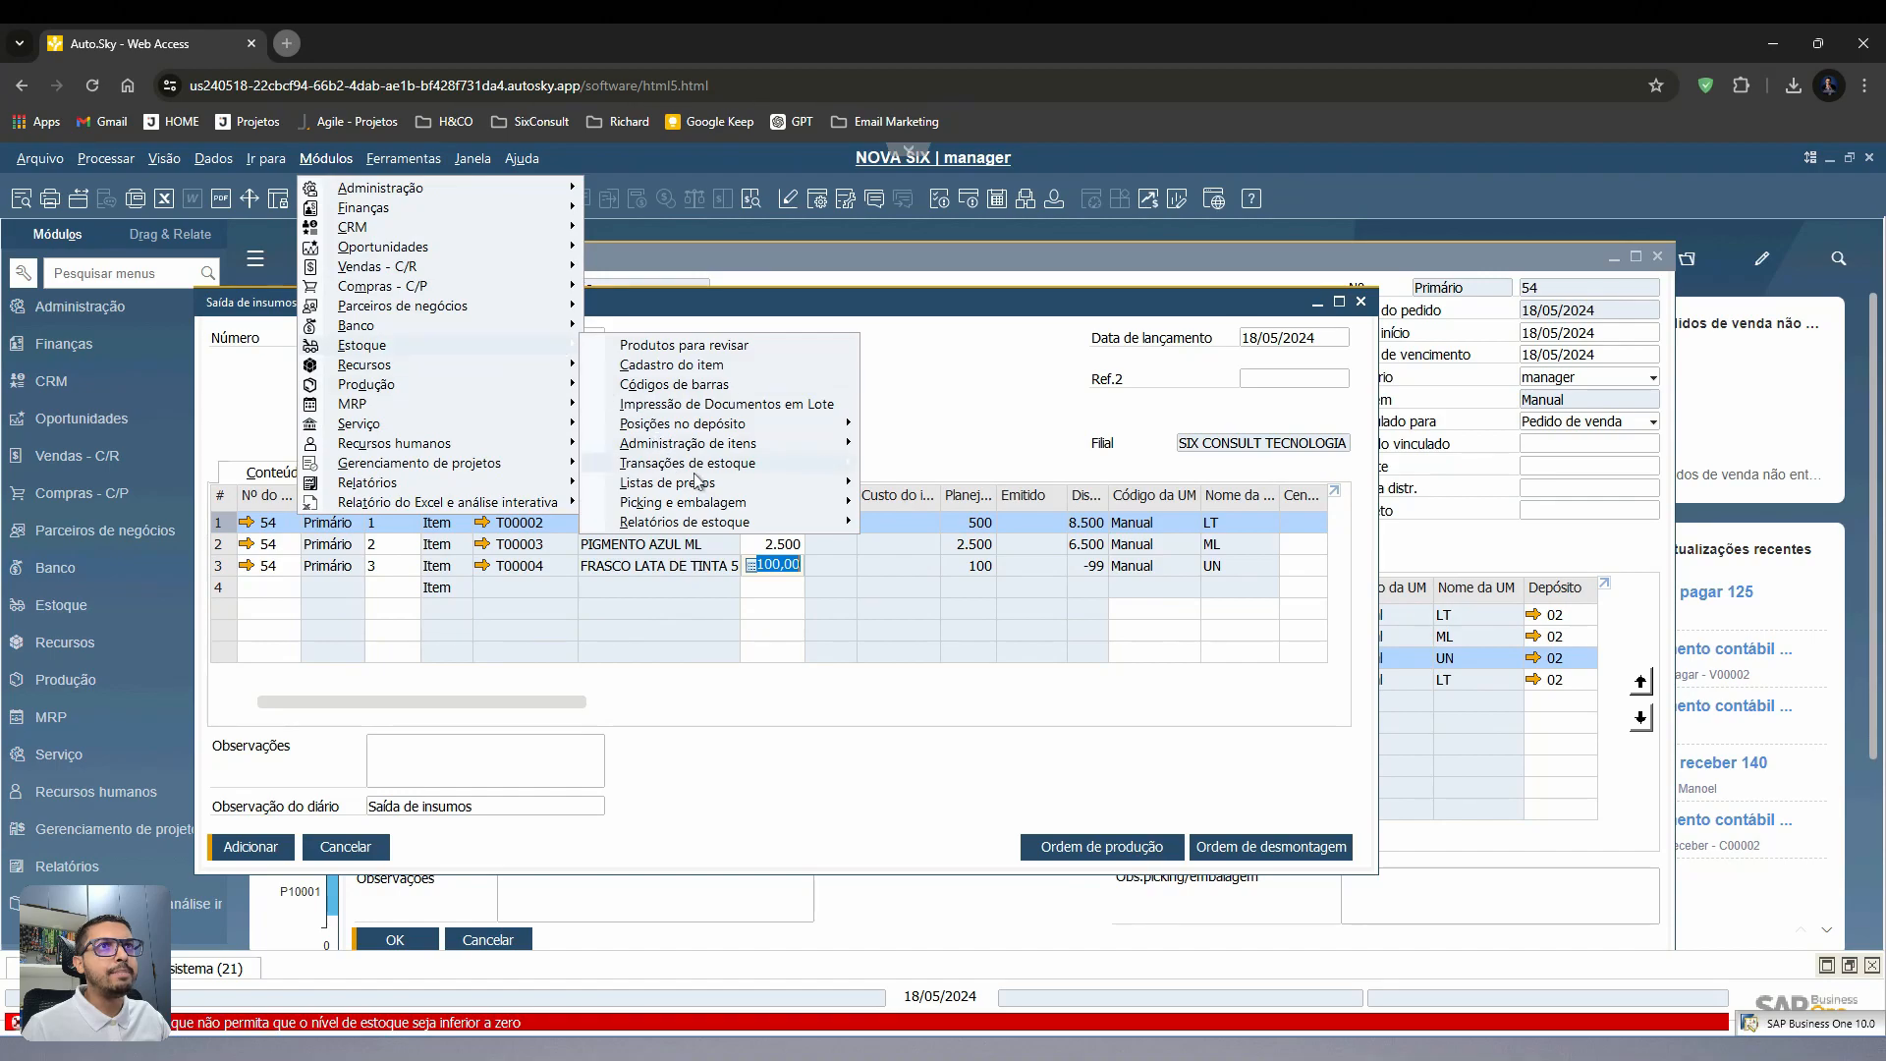
mouse_move(716, 470)
click(928, 469)
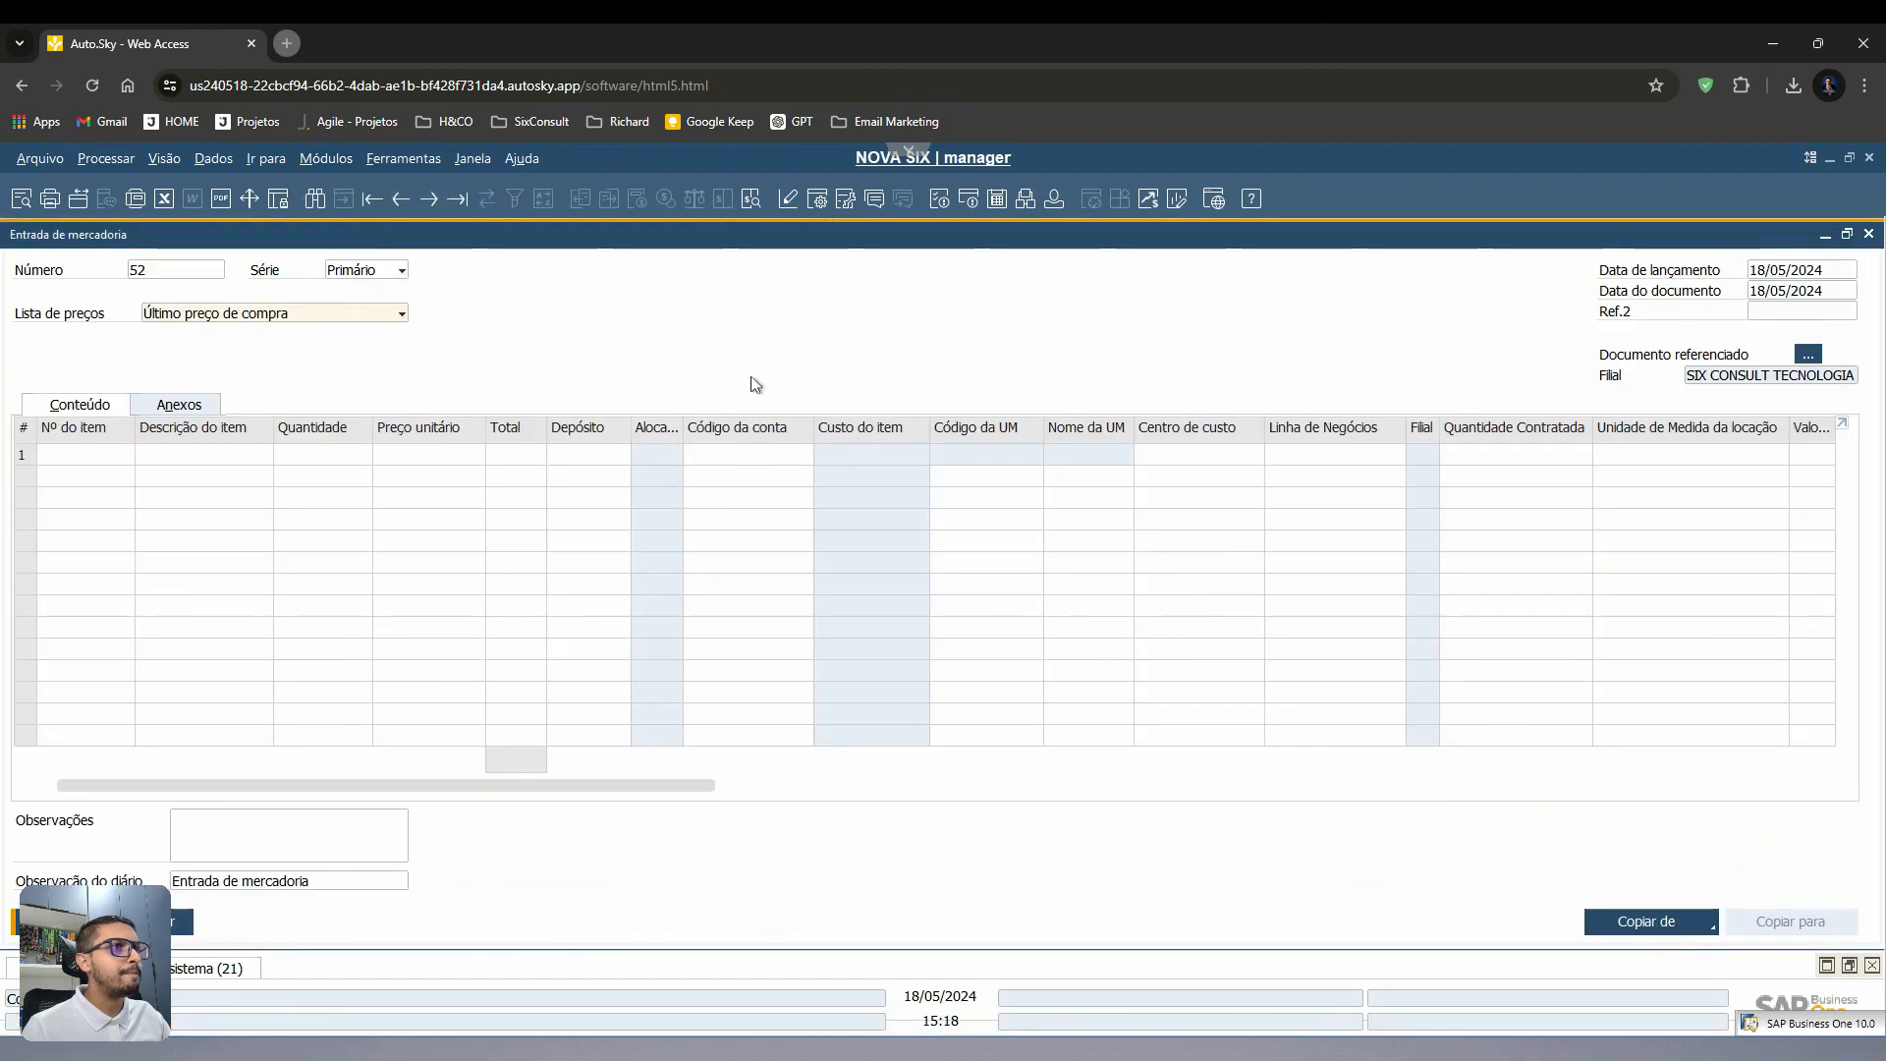
click(1073, 559)
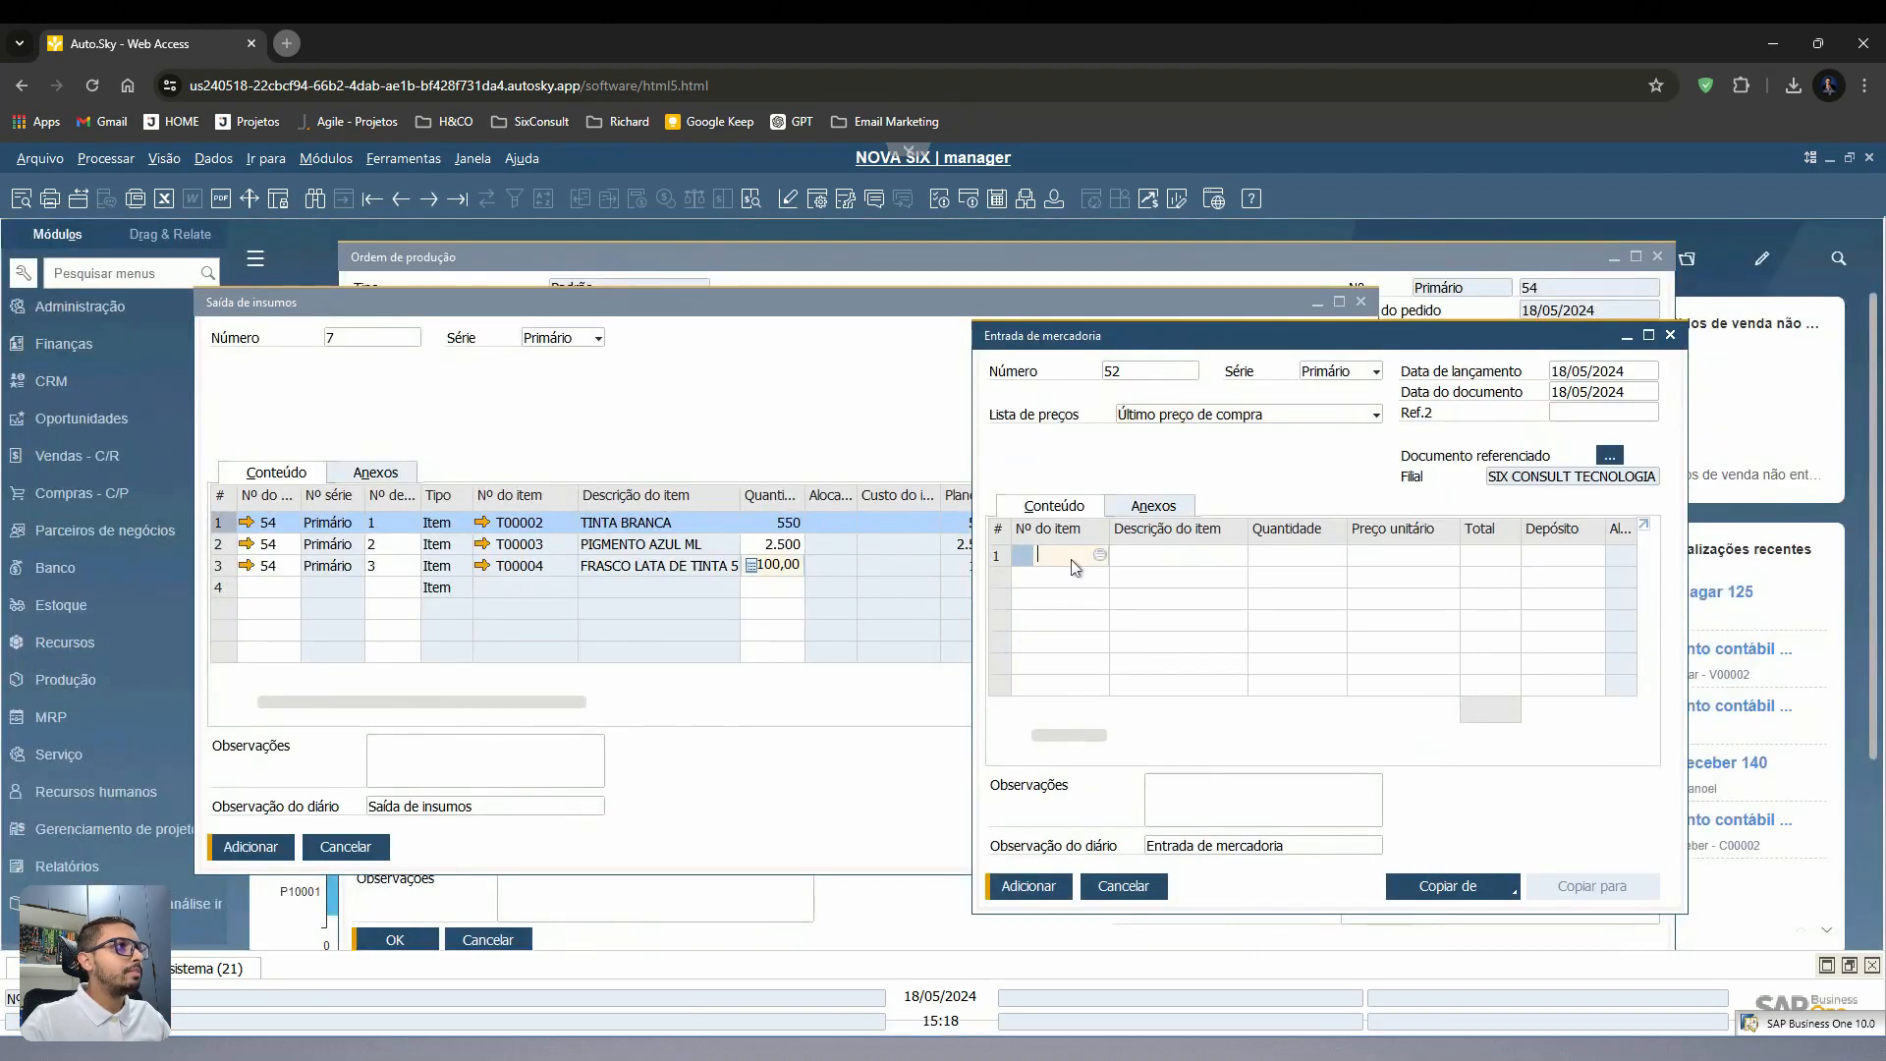
text(t00004)
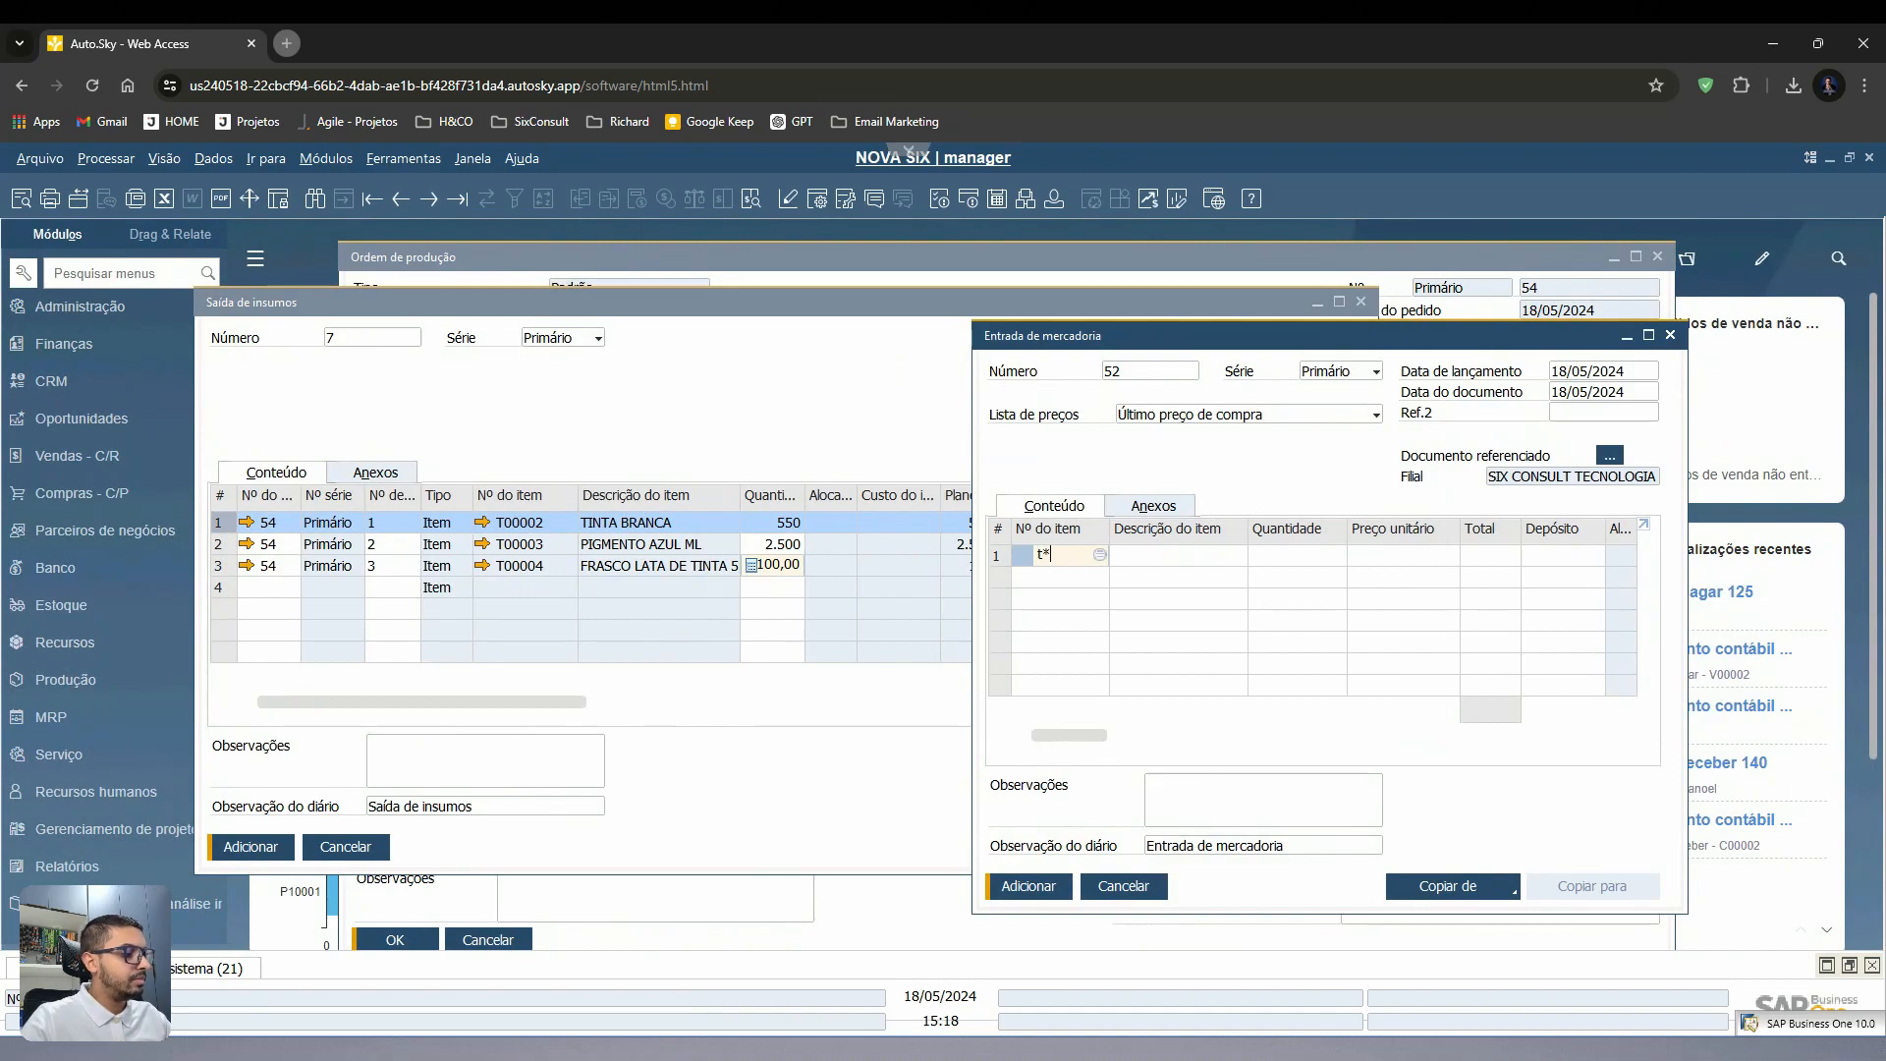
key(Tab)
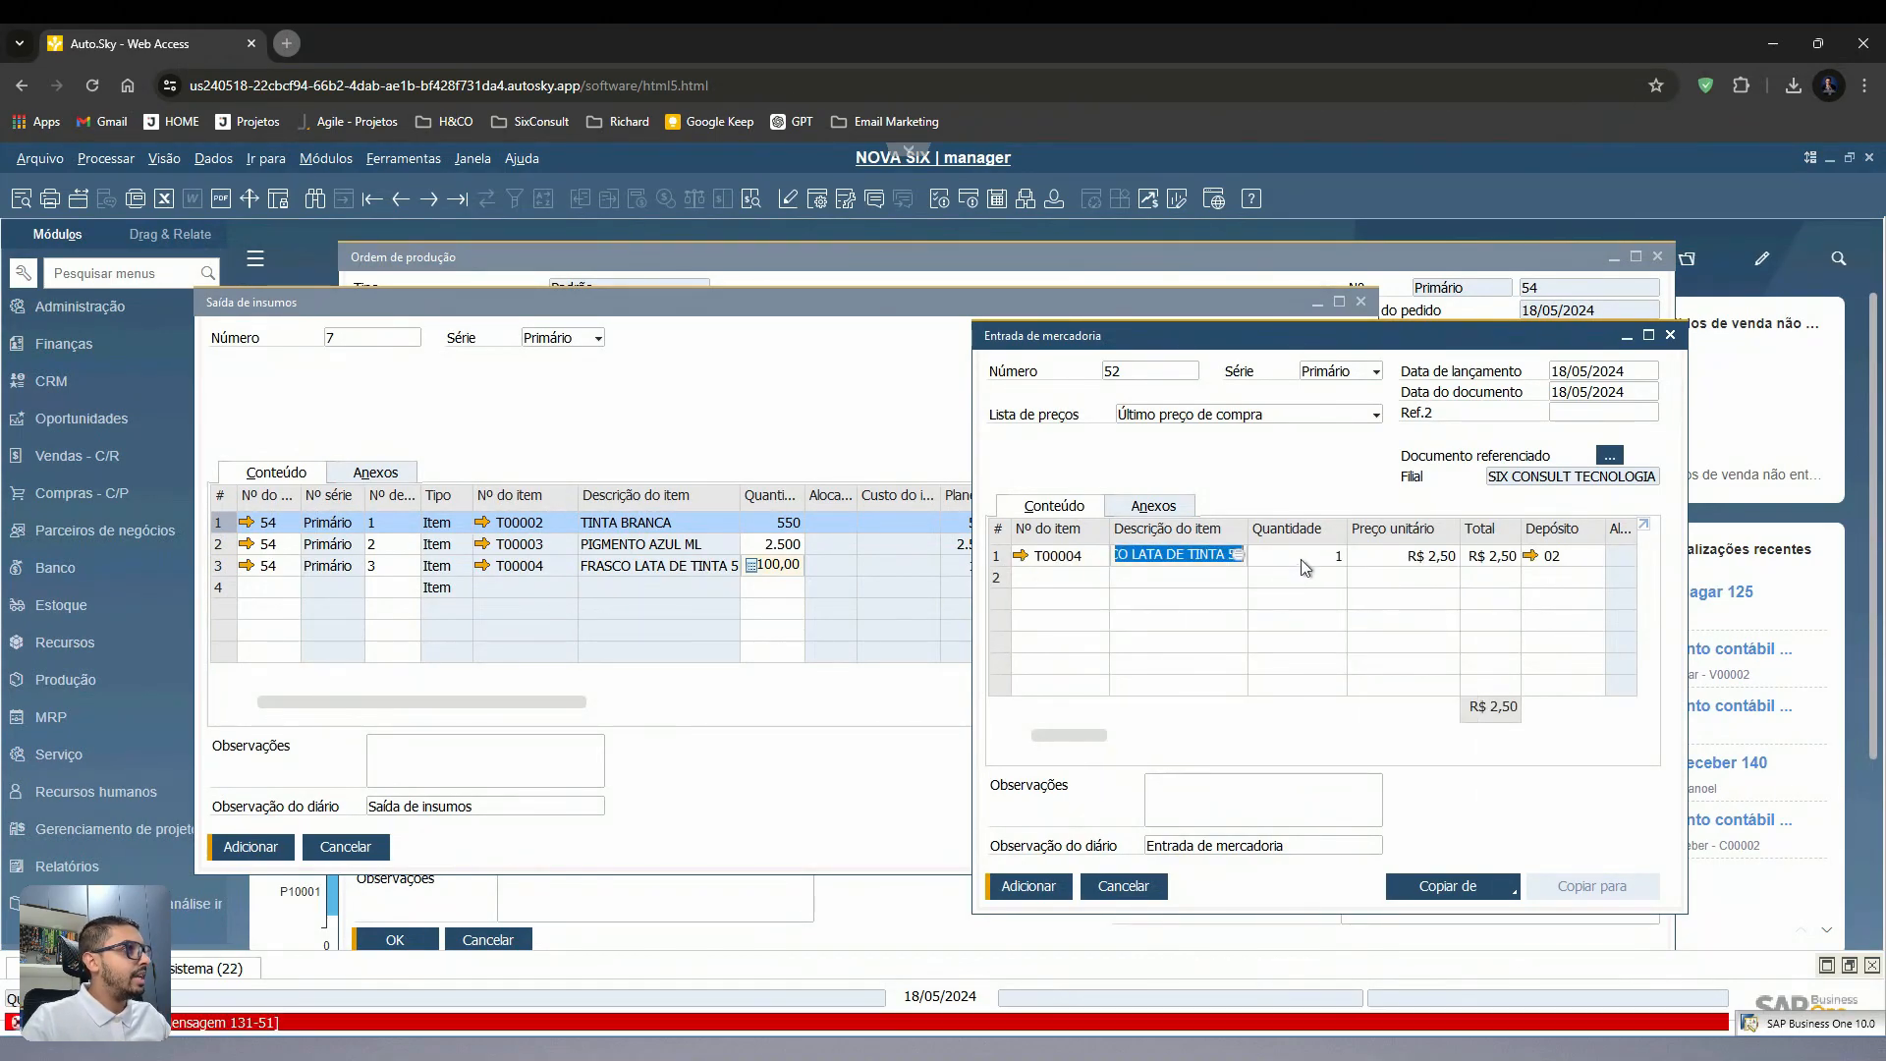
- Set the quantity of item T00004 to 500 and add the Entrada de mercadoria
click(1302, 558)
text(500)
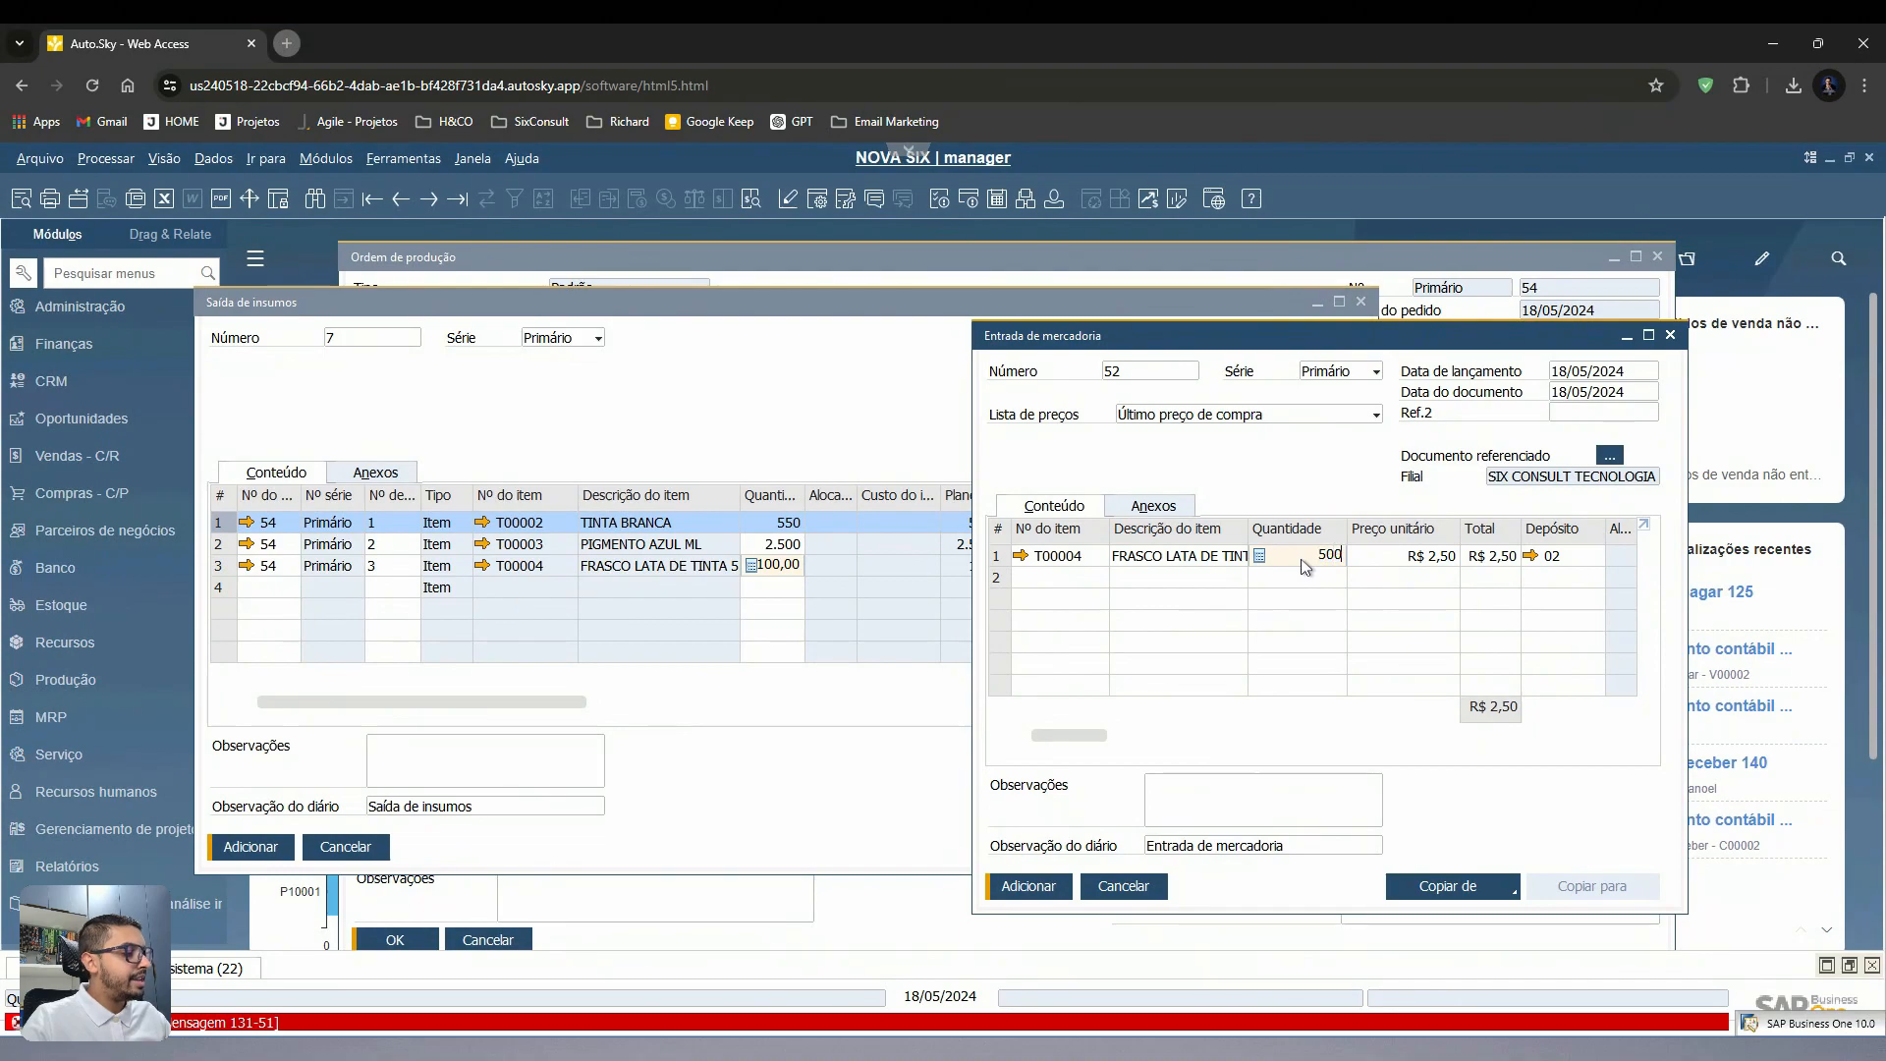
key(Tab)
key(Return)
key(Return)
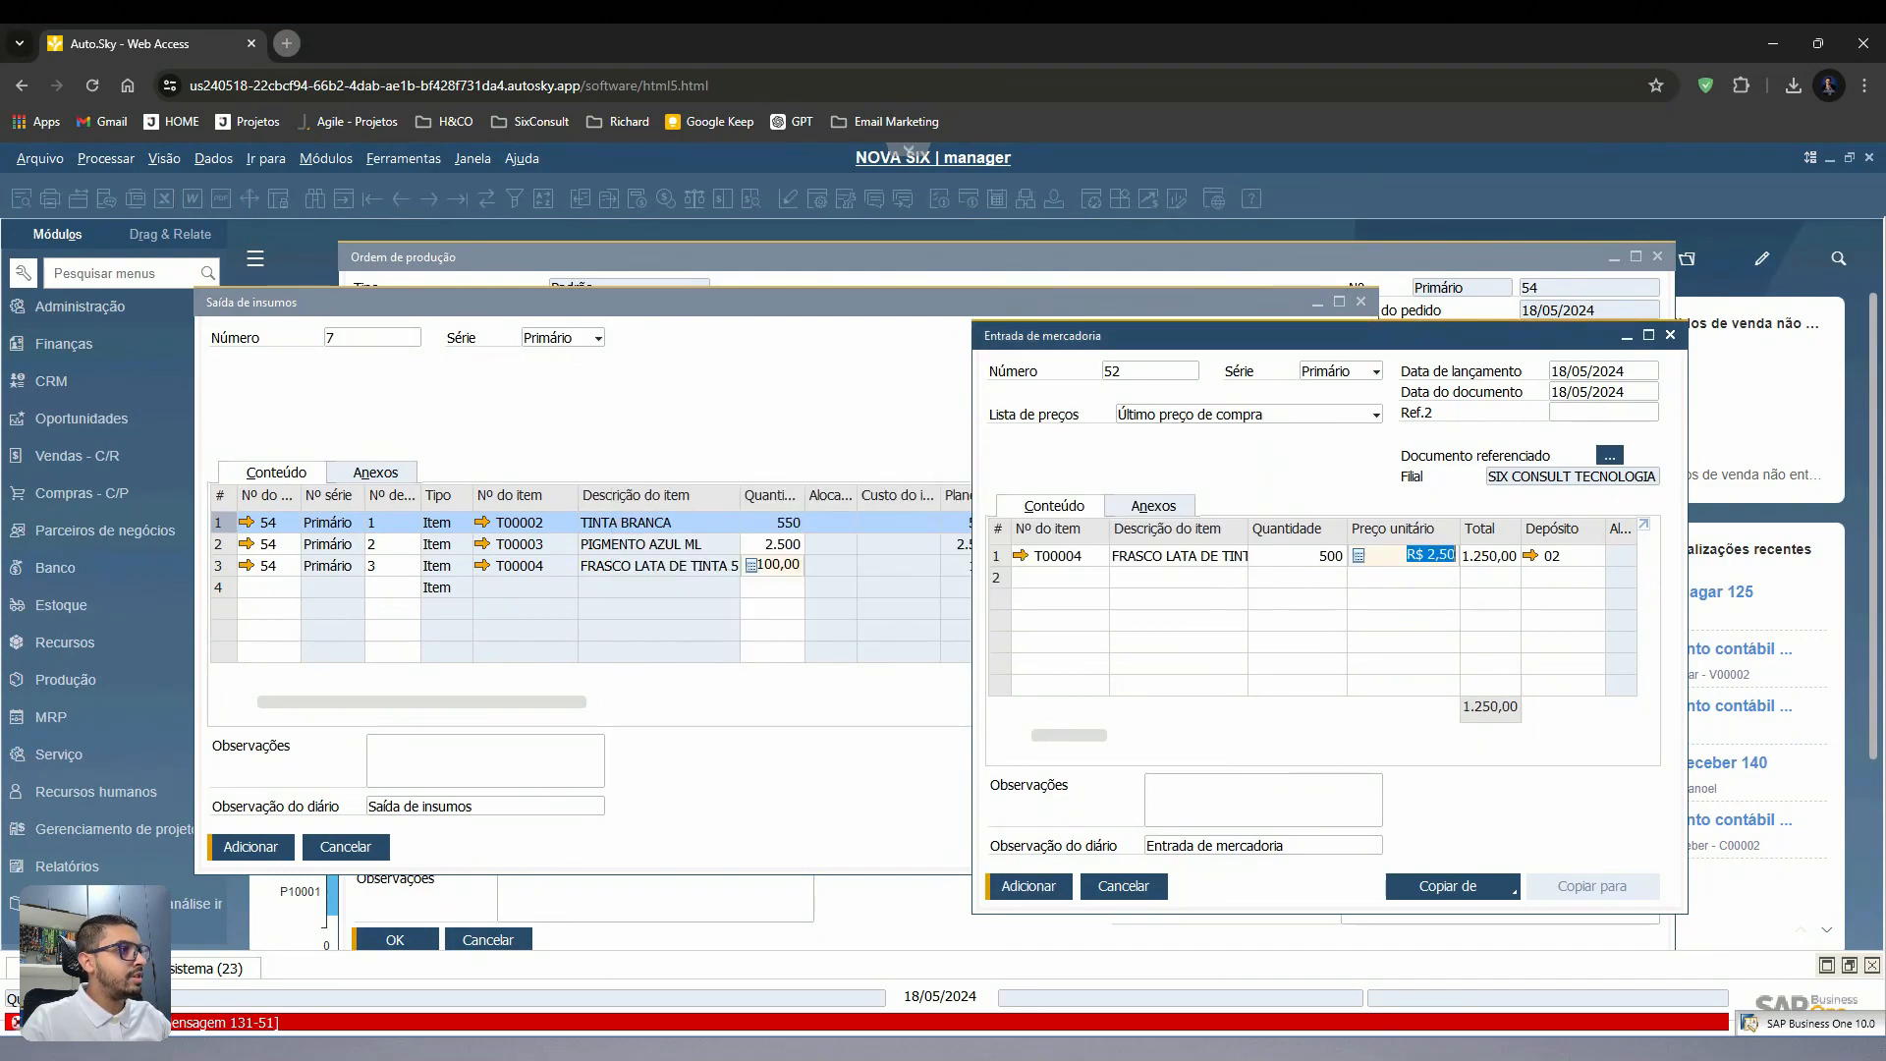
click(1123, 886)
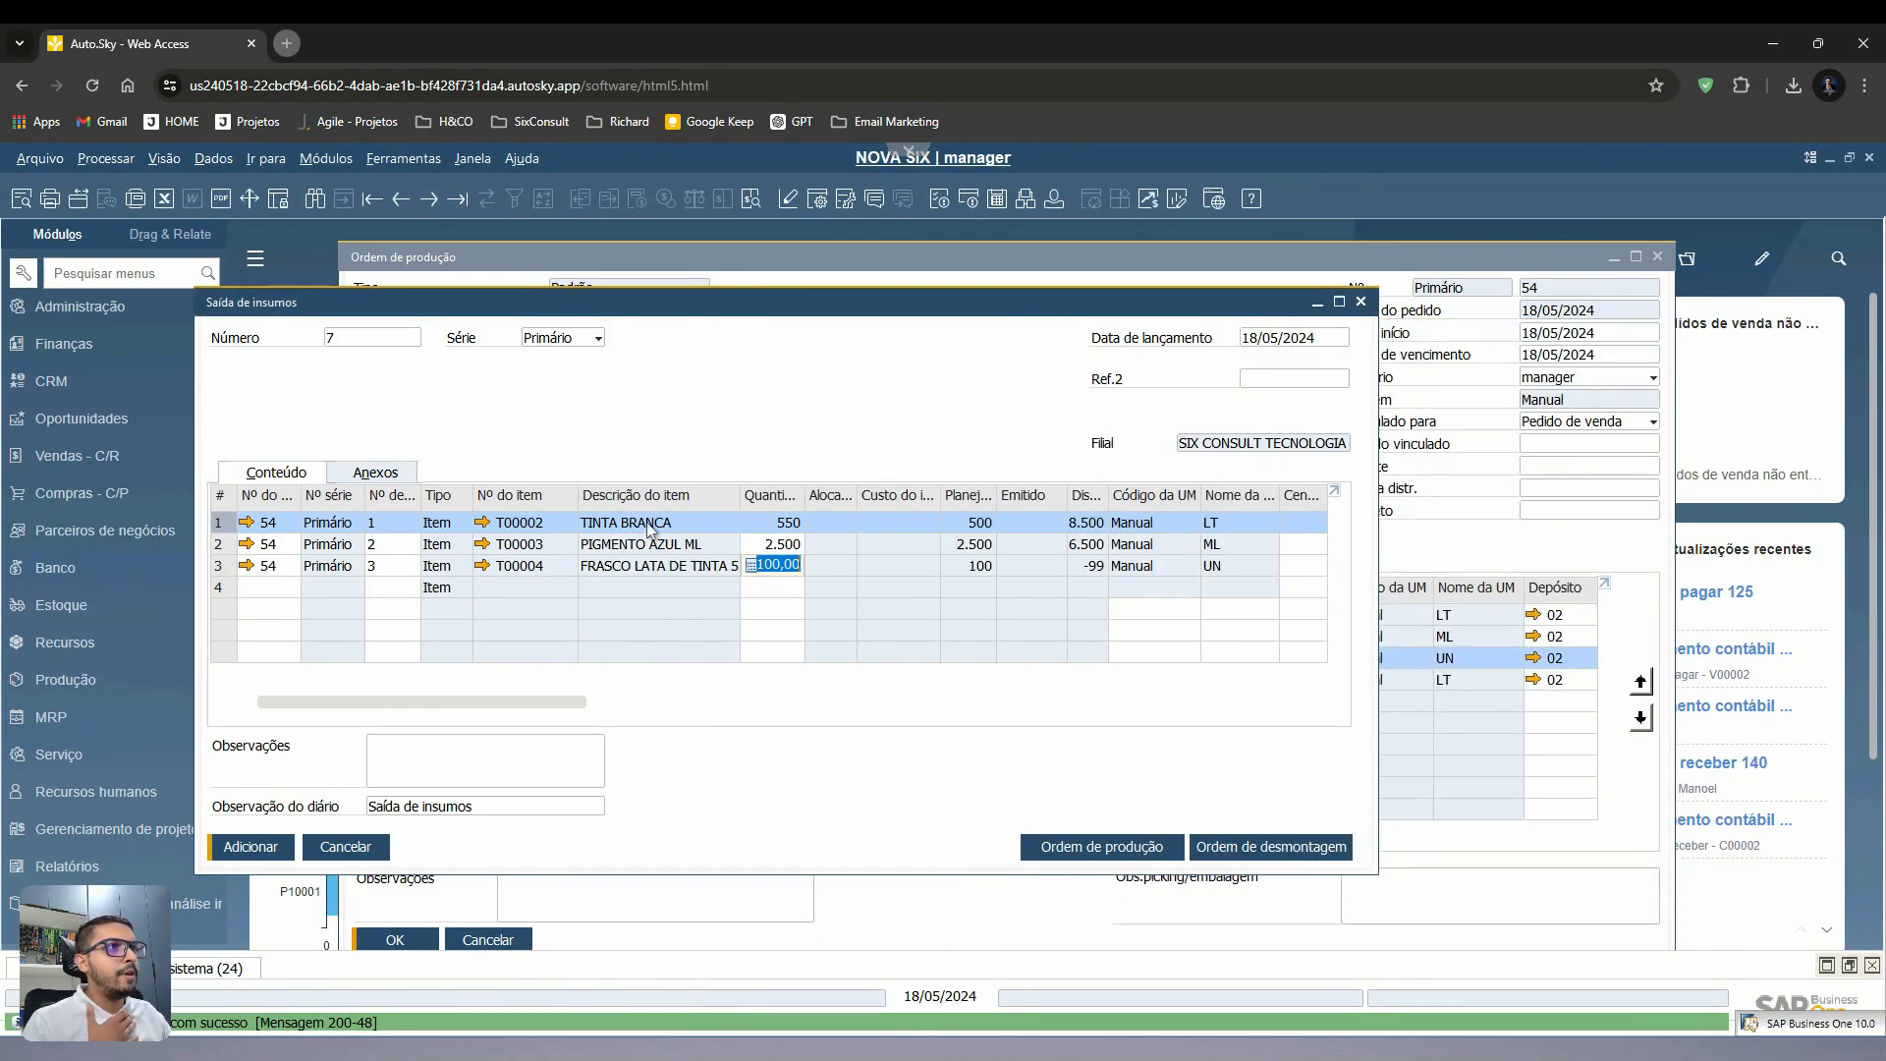
- Add the pending Saída de insumos and return to the production order
drag(512, 315, 604, 320)
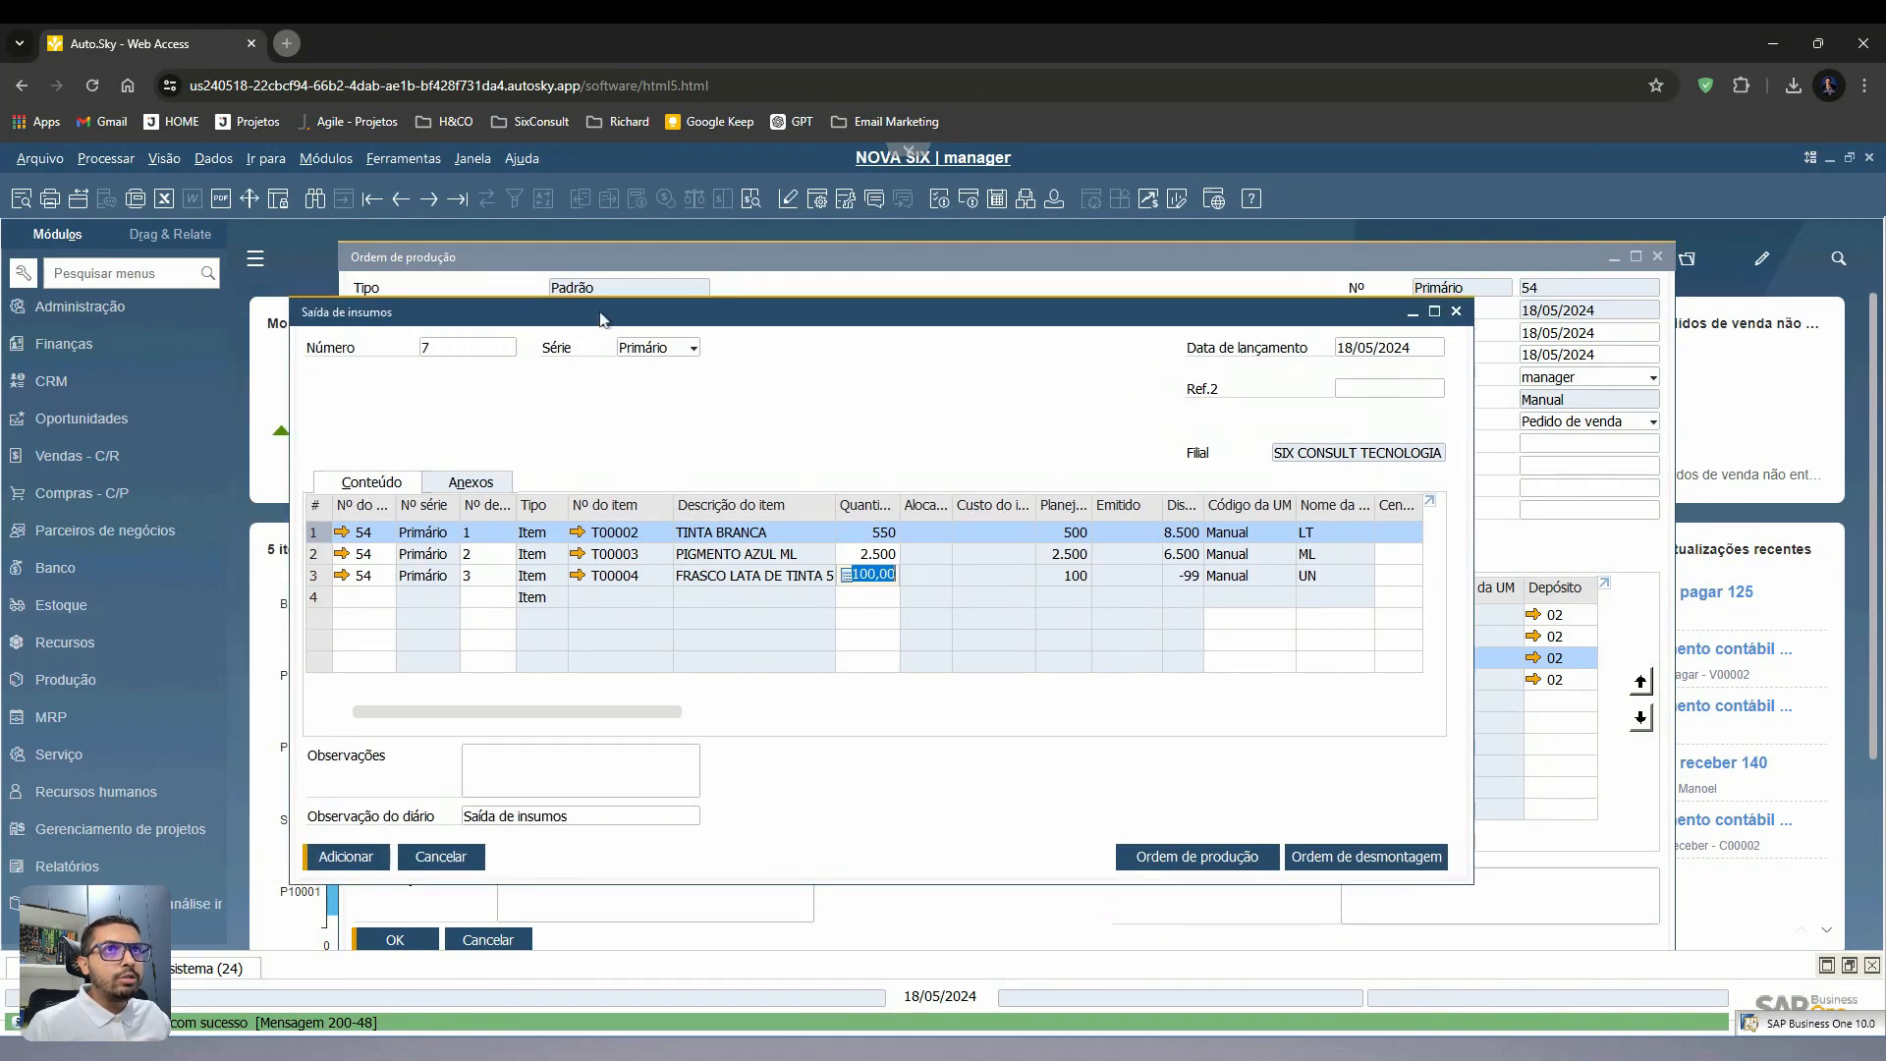
click(349, 857)
click(672, 622)
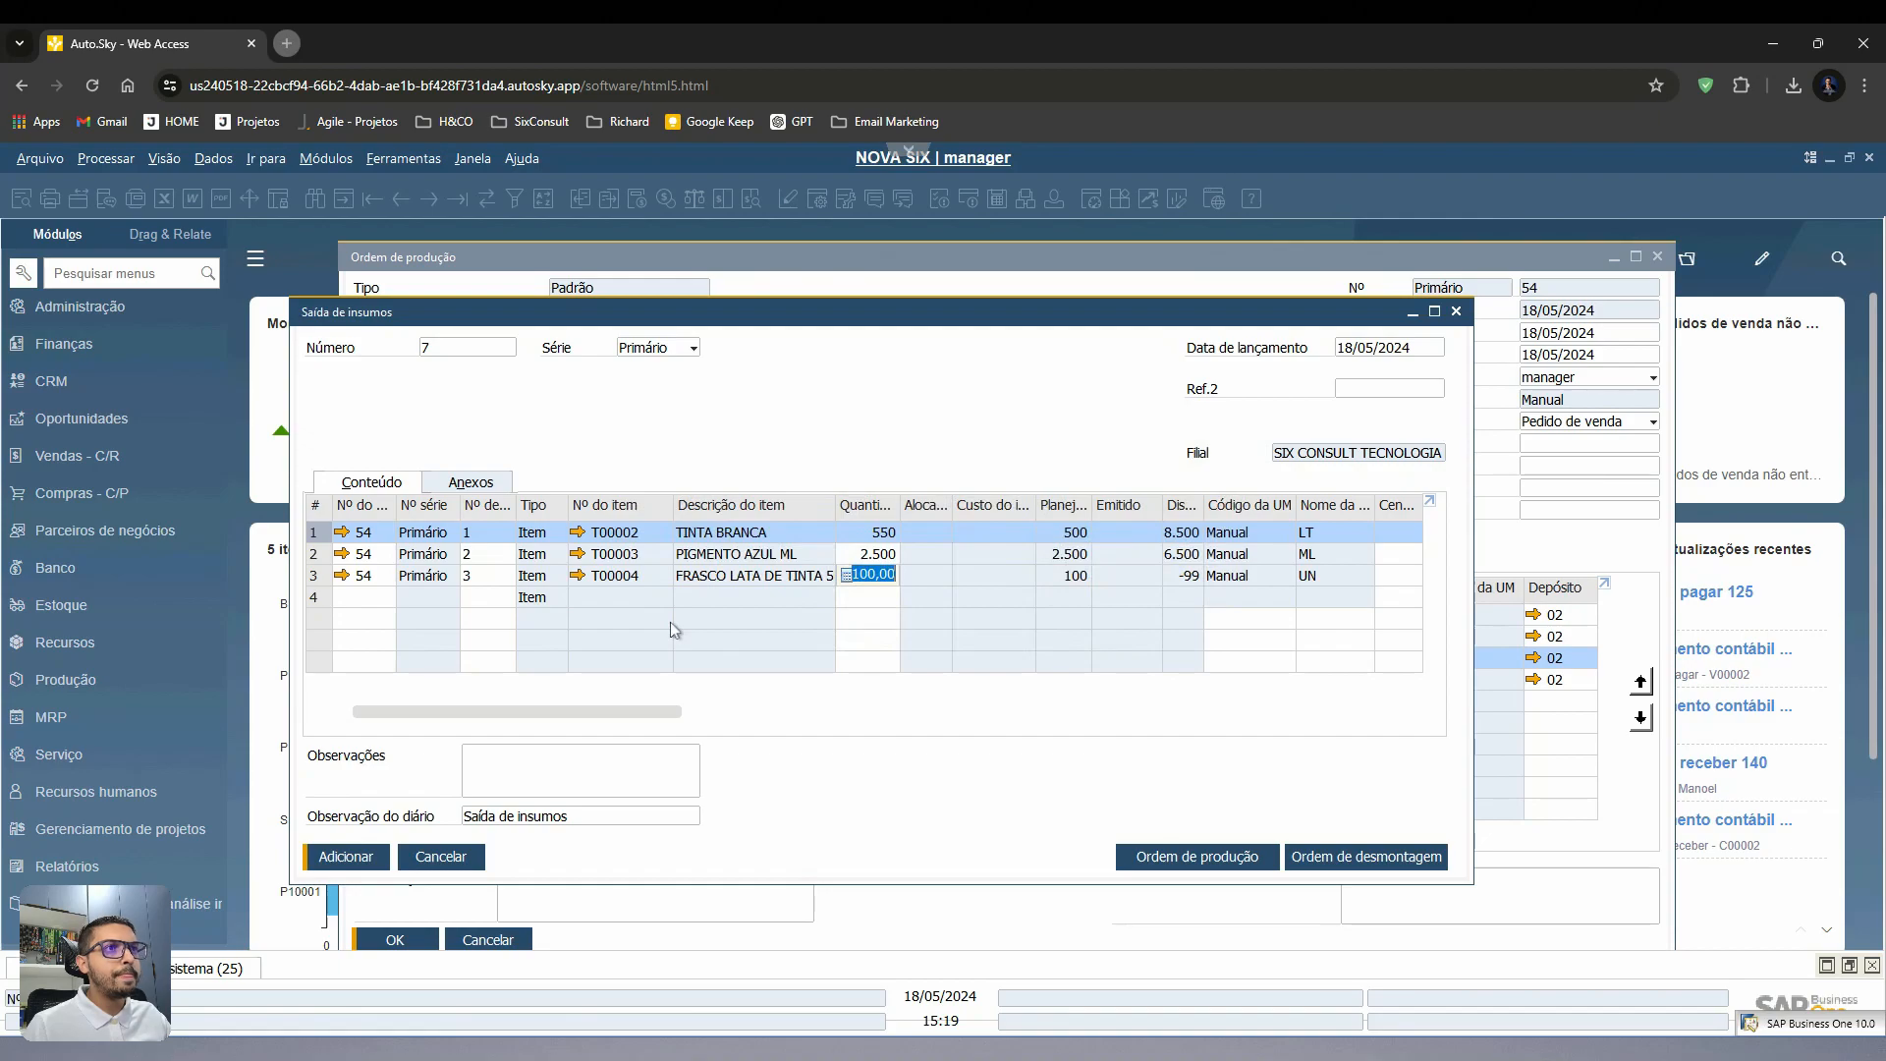
click(480, 857)
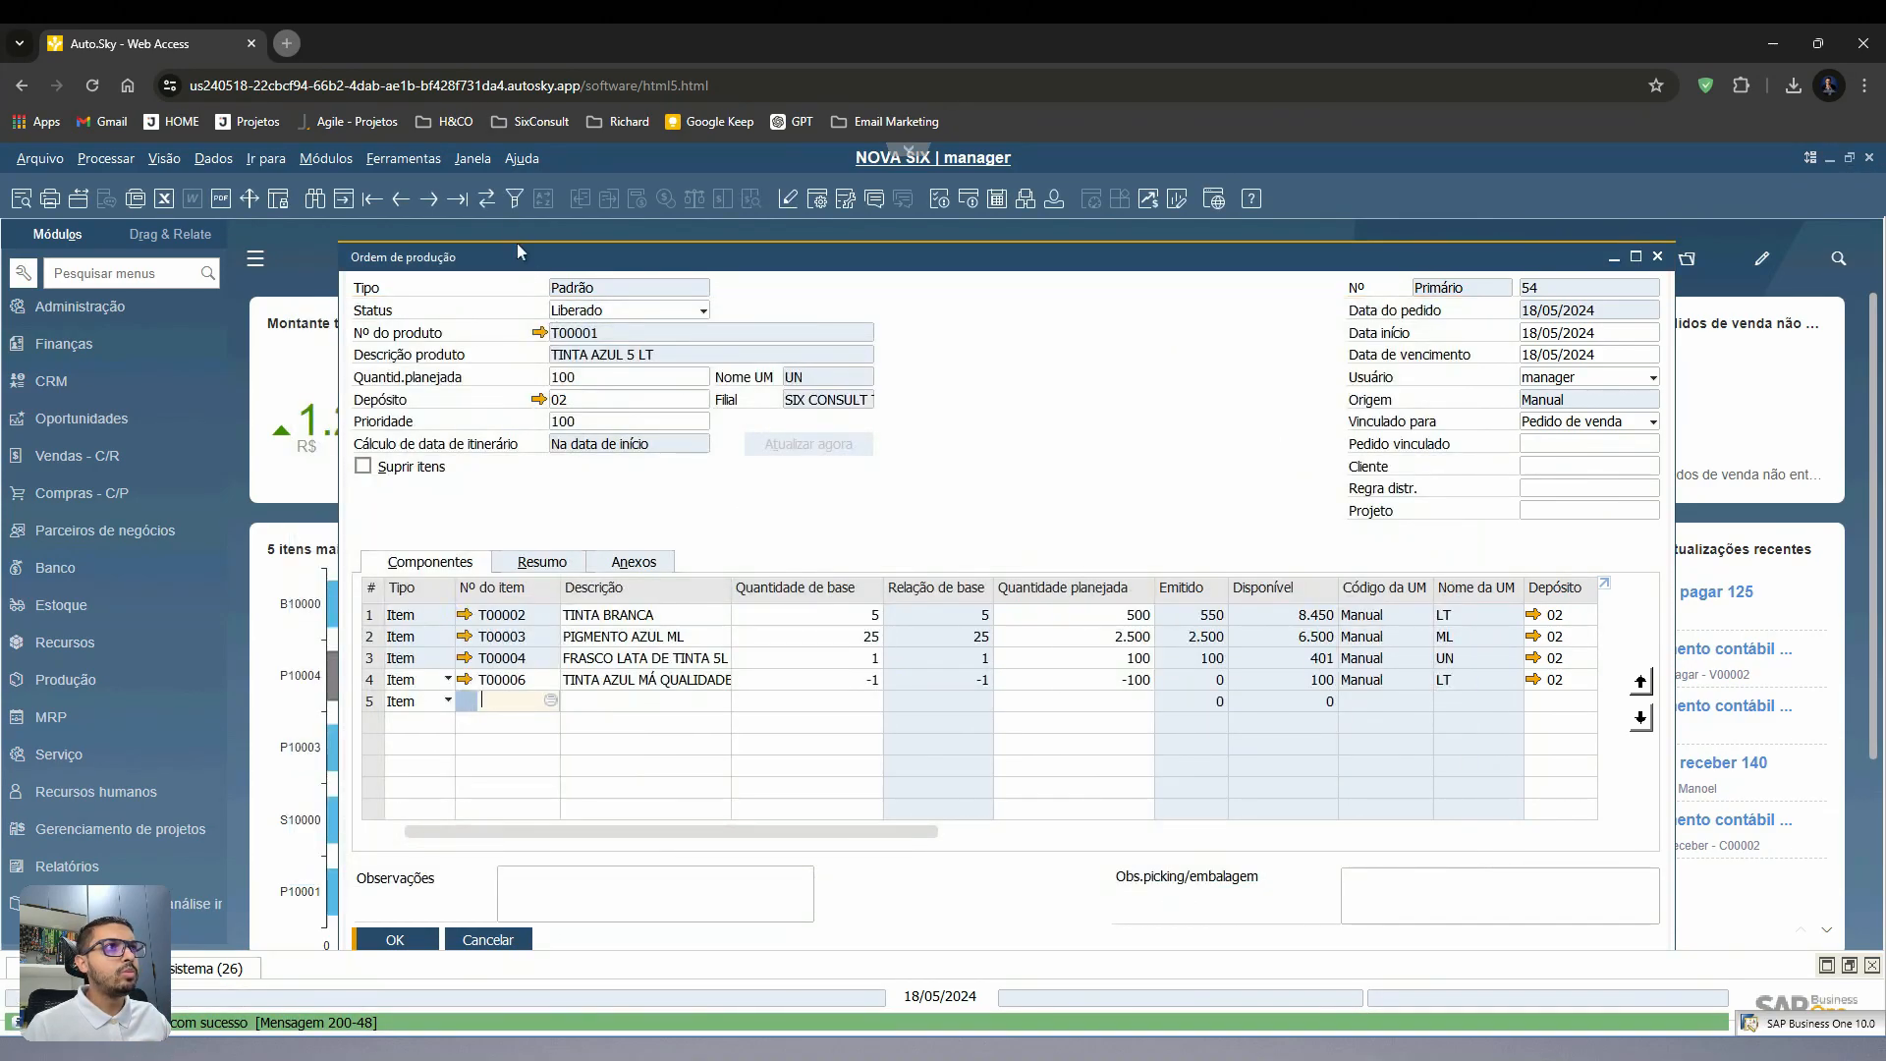
- Open the production order's Encerramento do relatório and fit the Entrada de produto acabado window on the screen
click(541, 562)
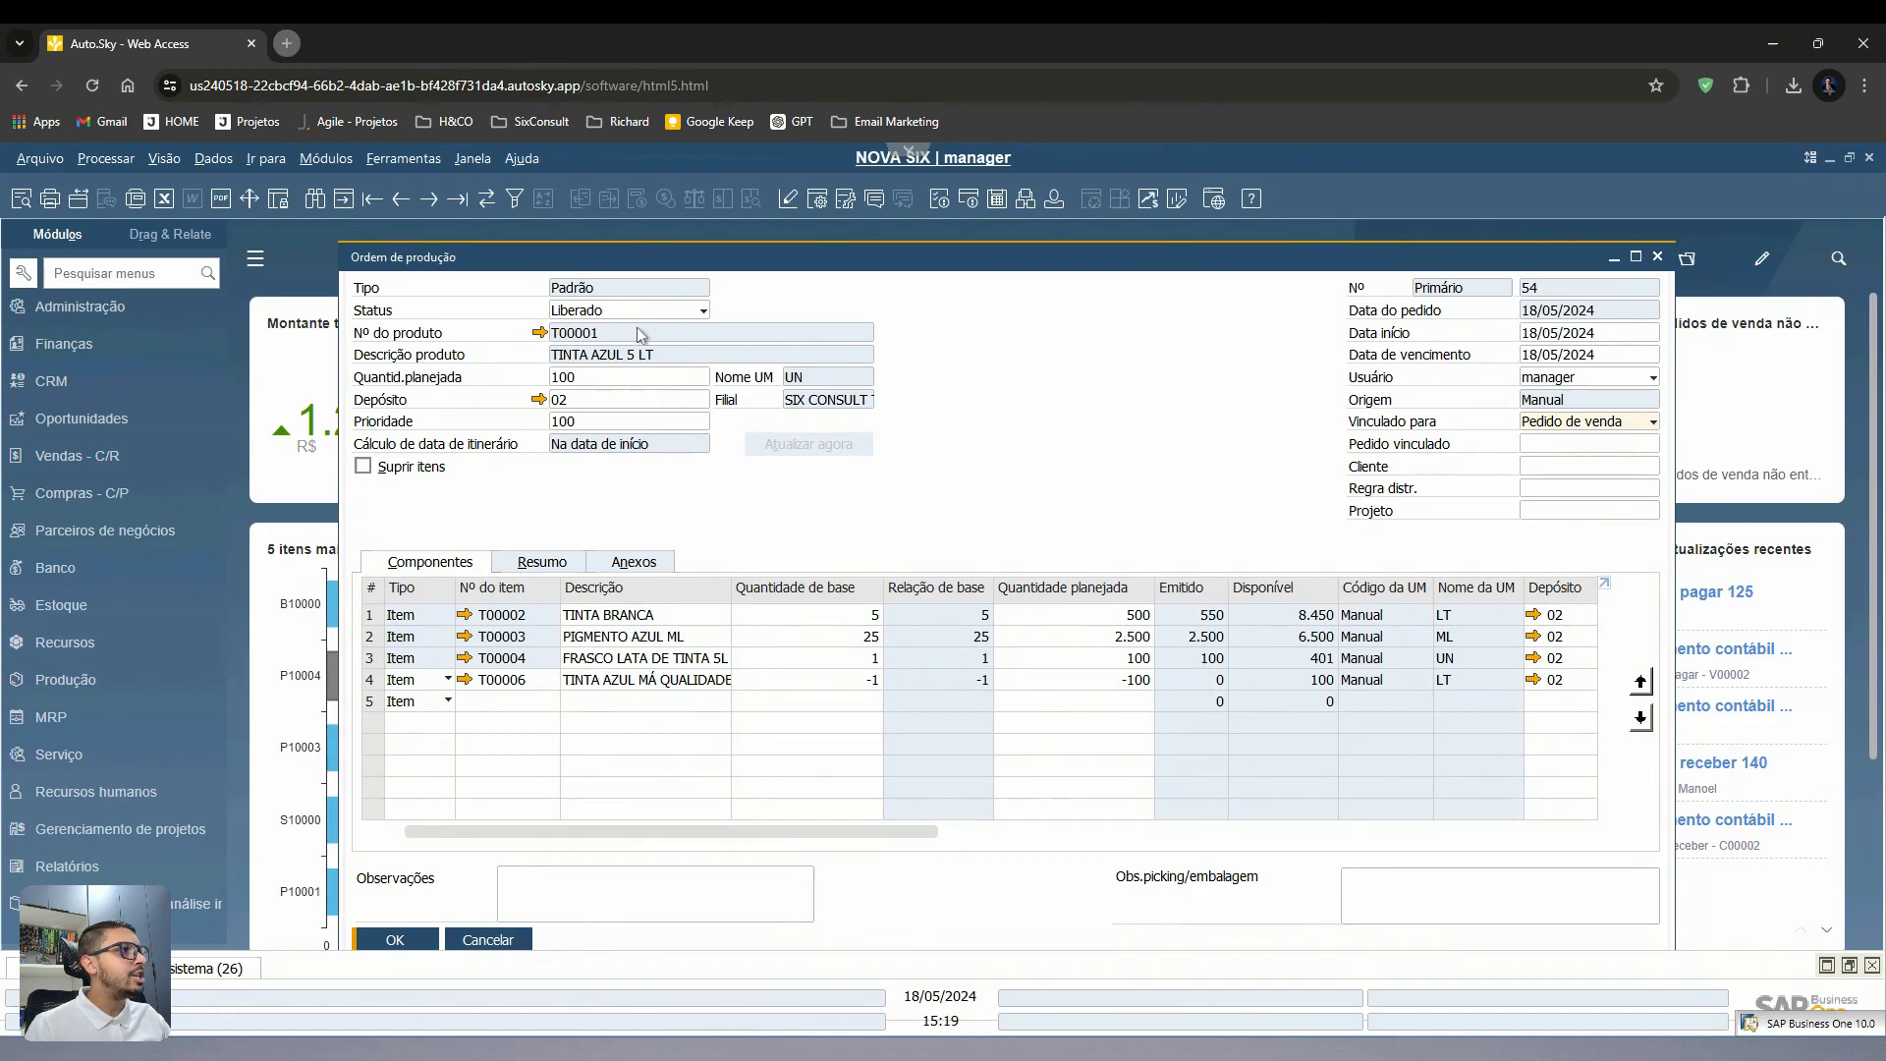
click(470, 702)
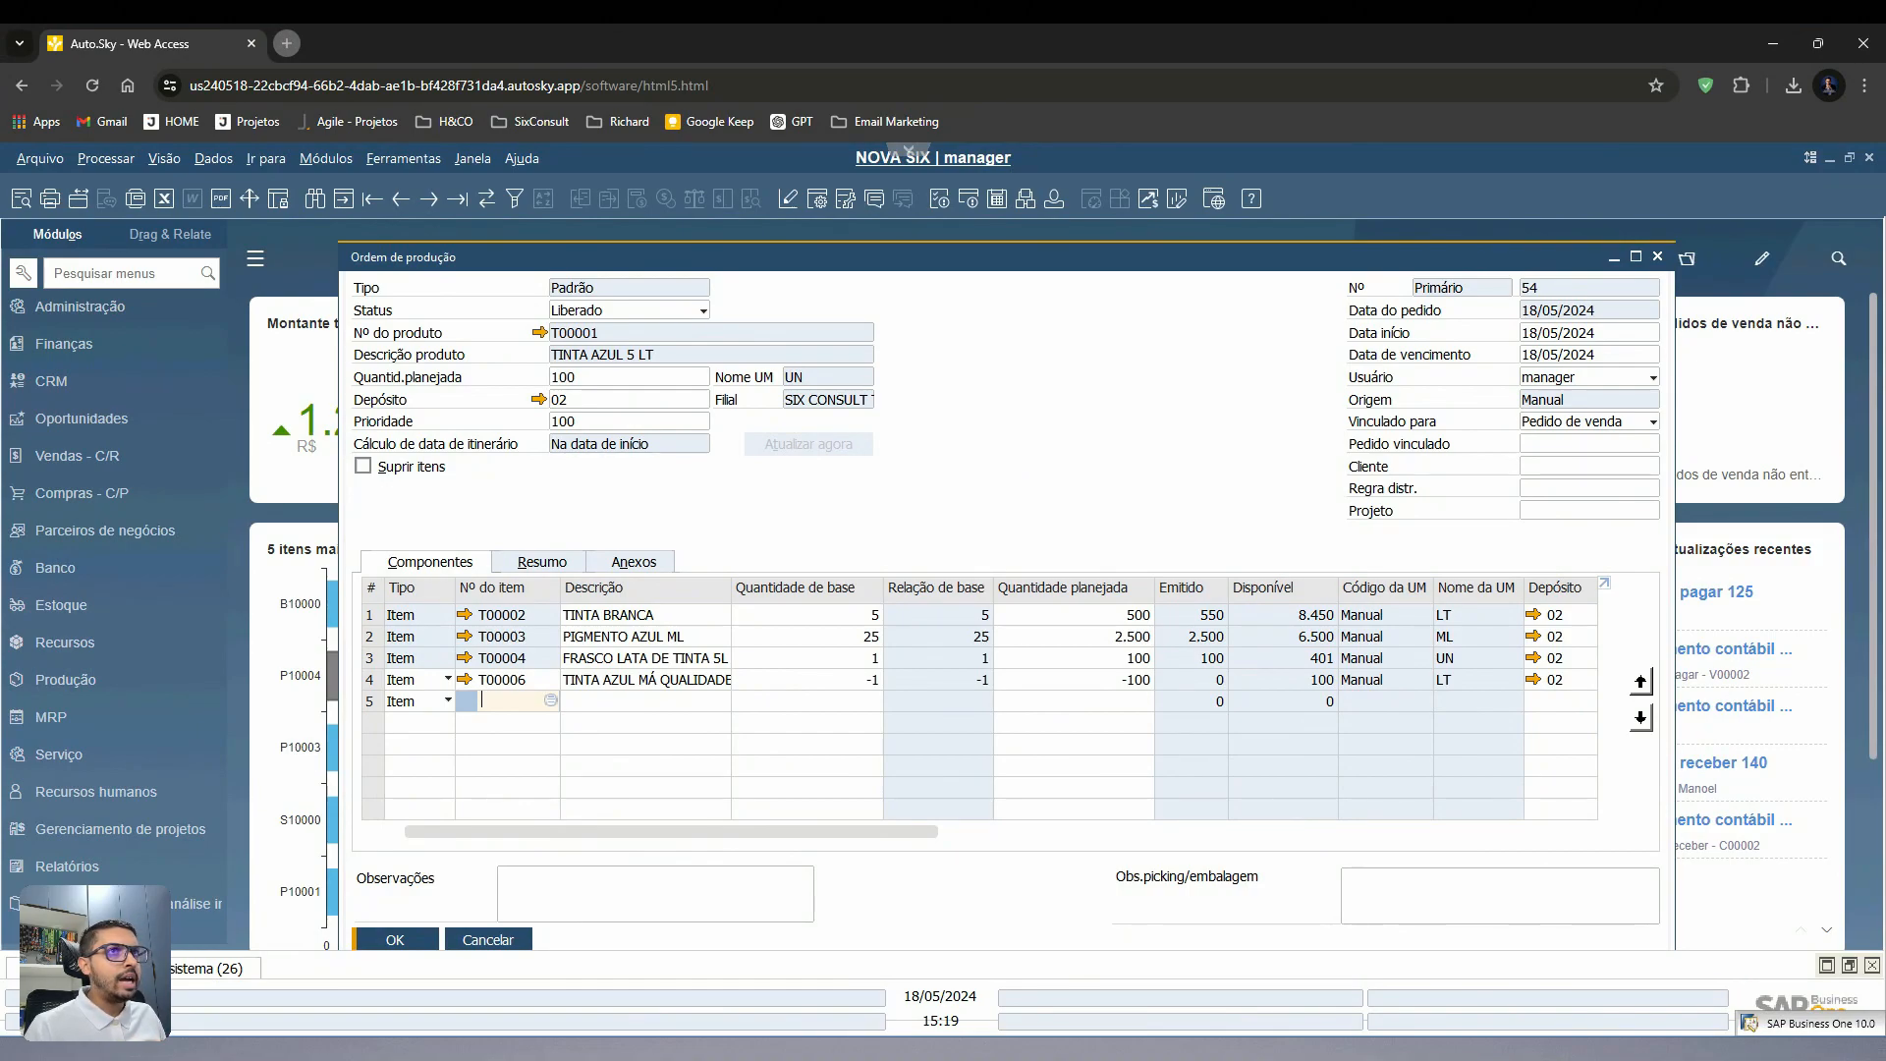
right_click(966, 432)
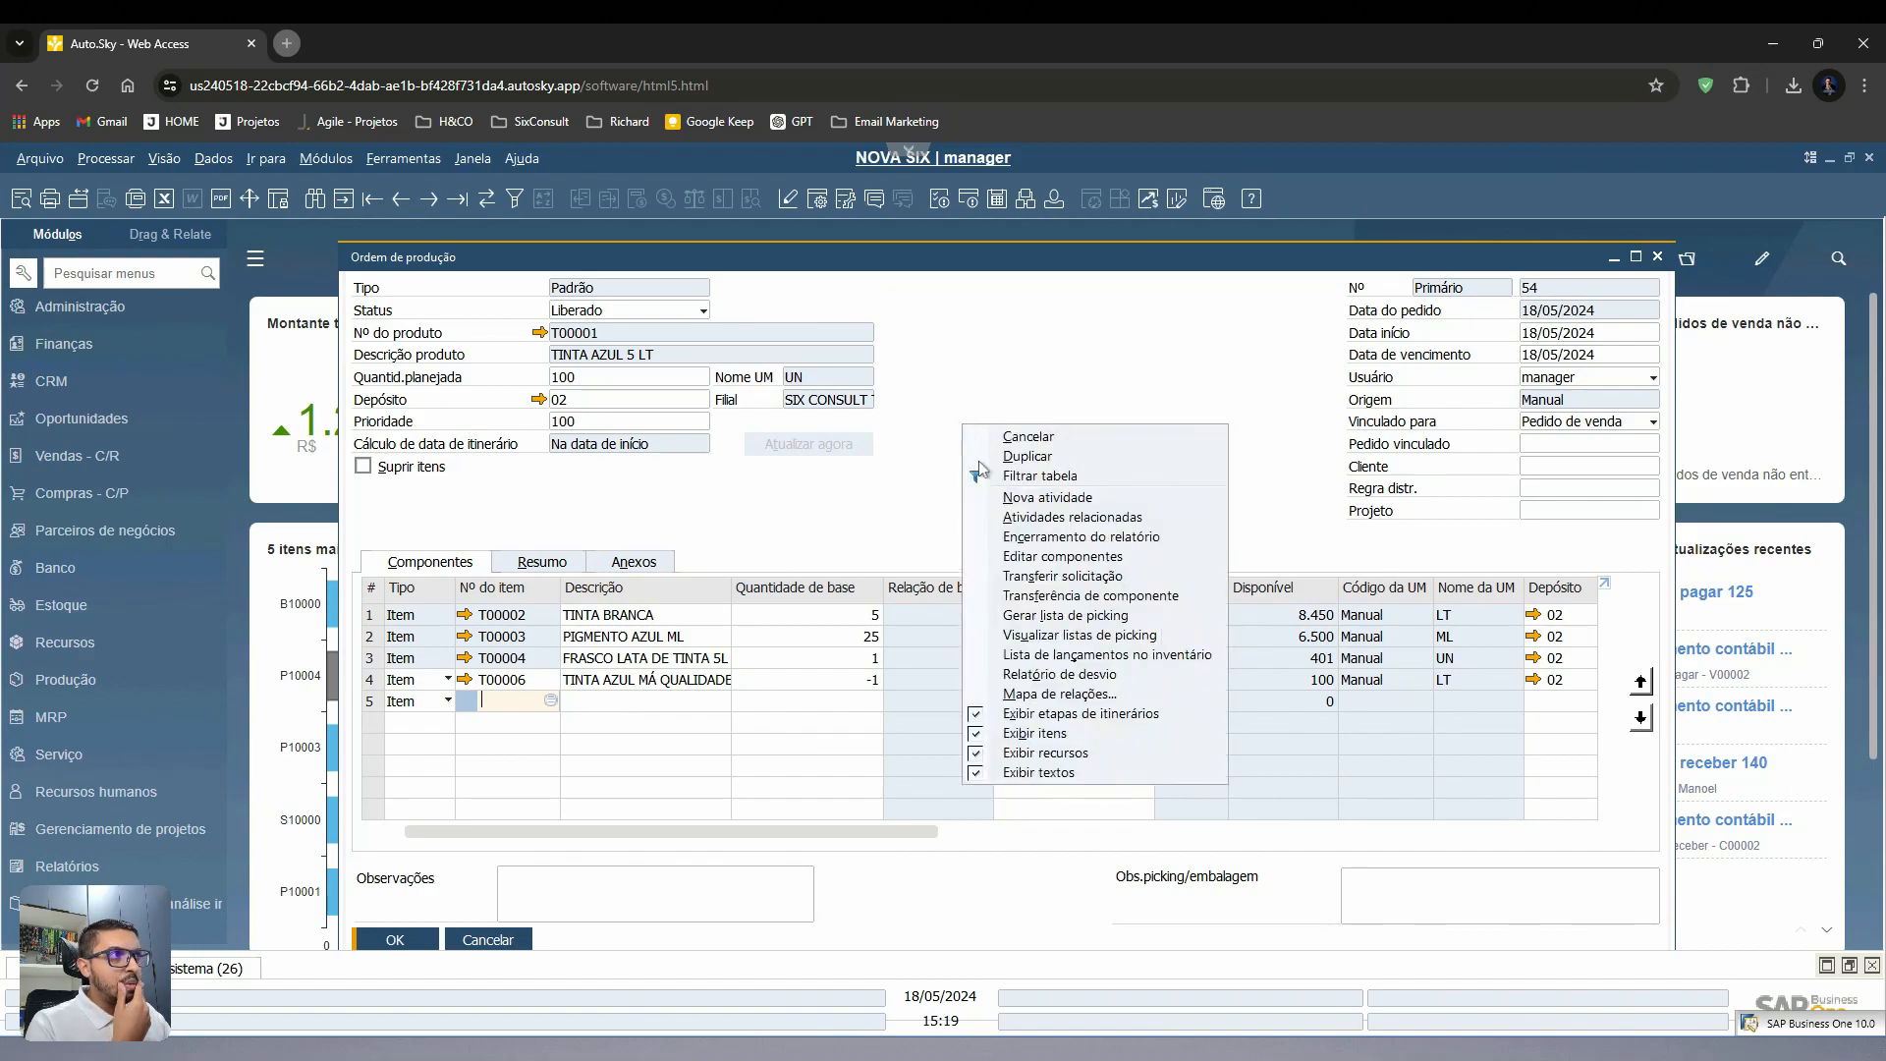
click(1032, 538)
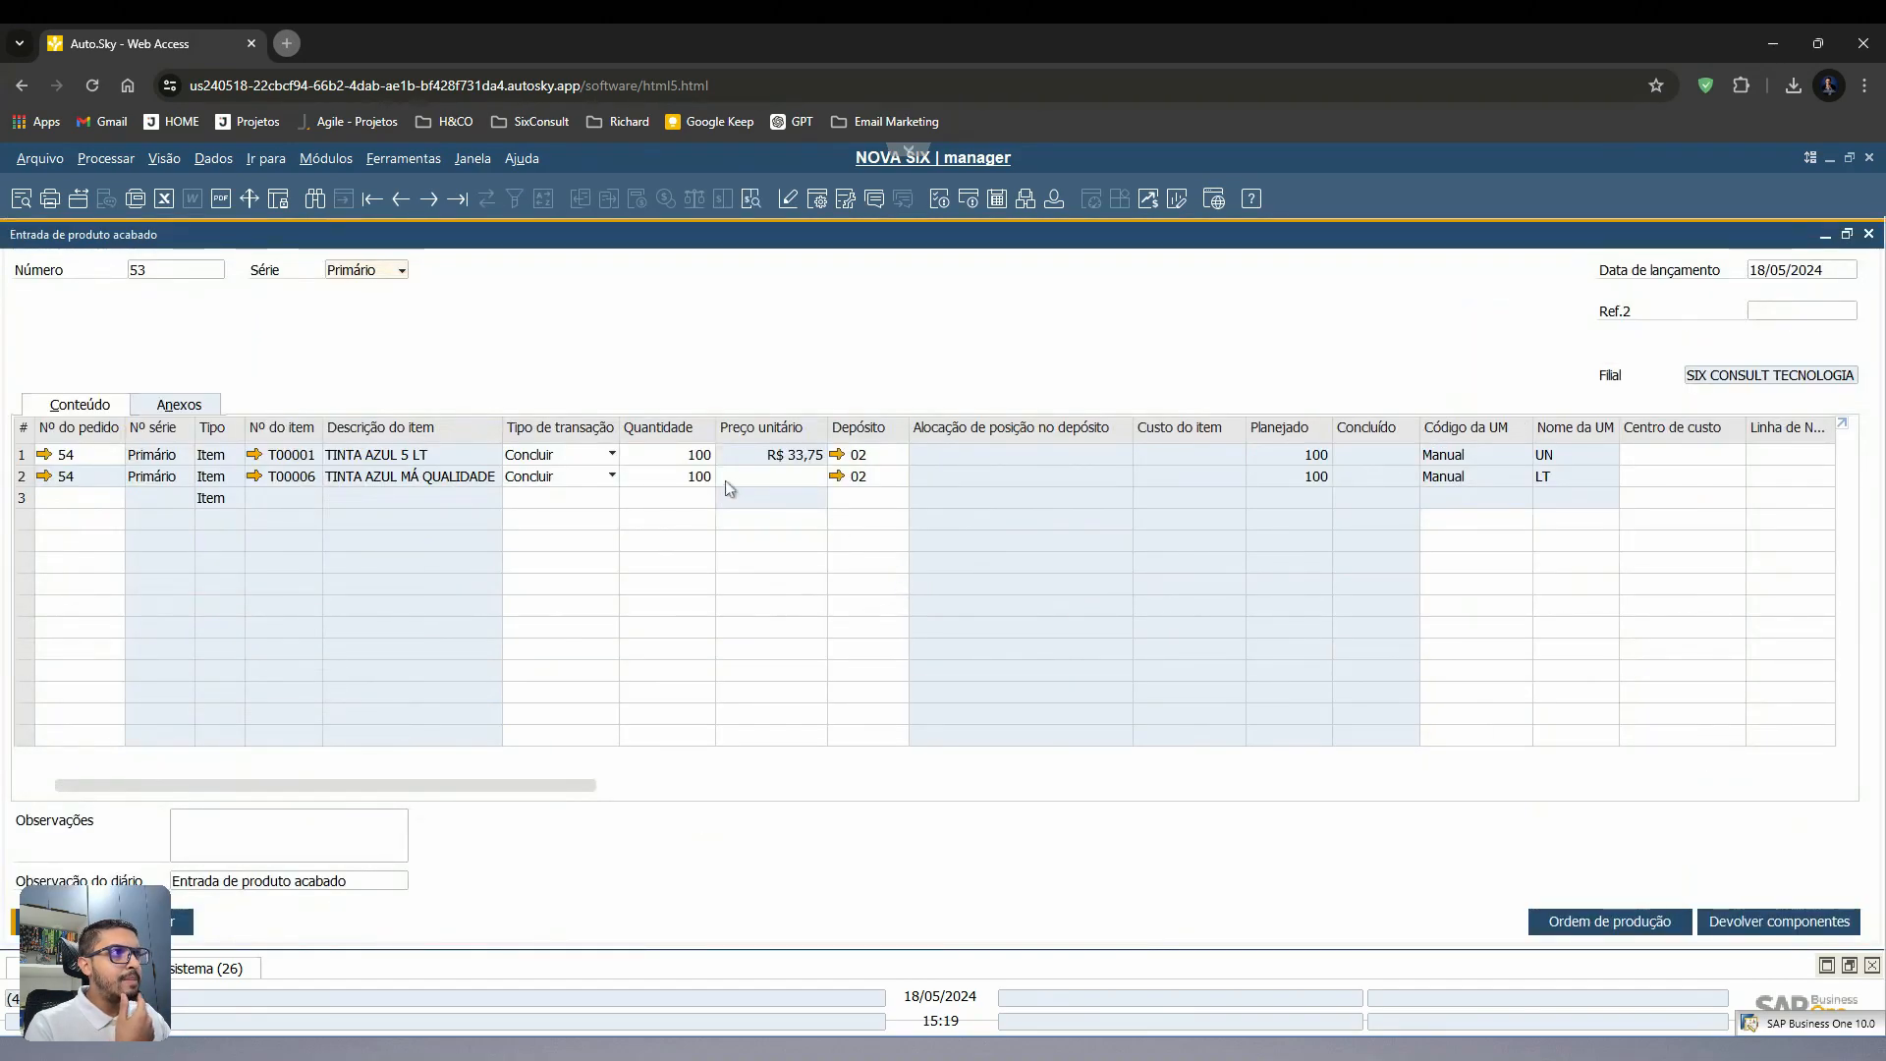
drag(358, 243, 640, 308)
drag(995, 881, 1532, 926)
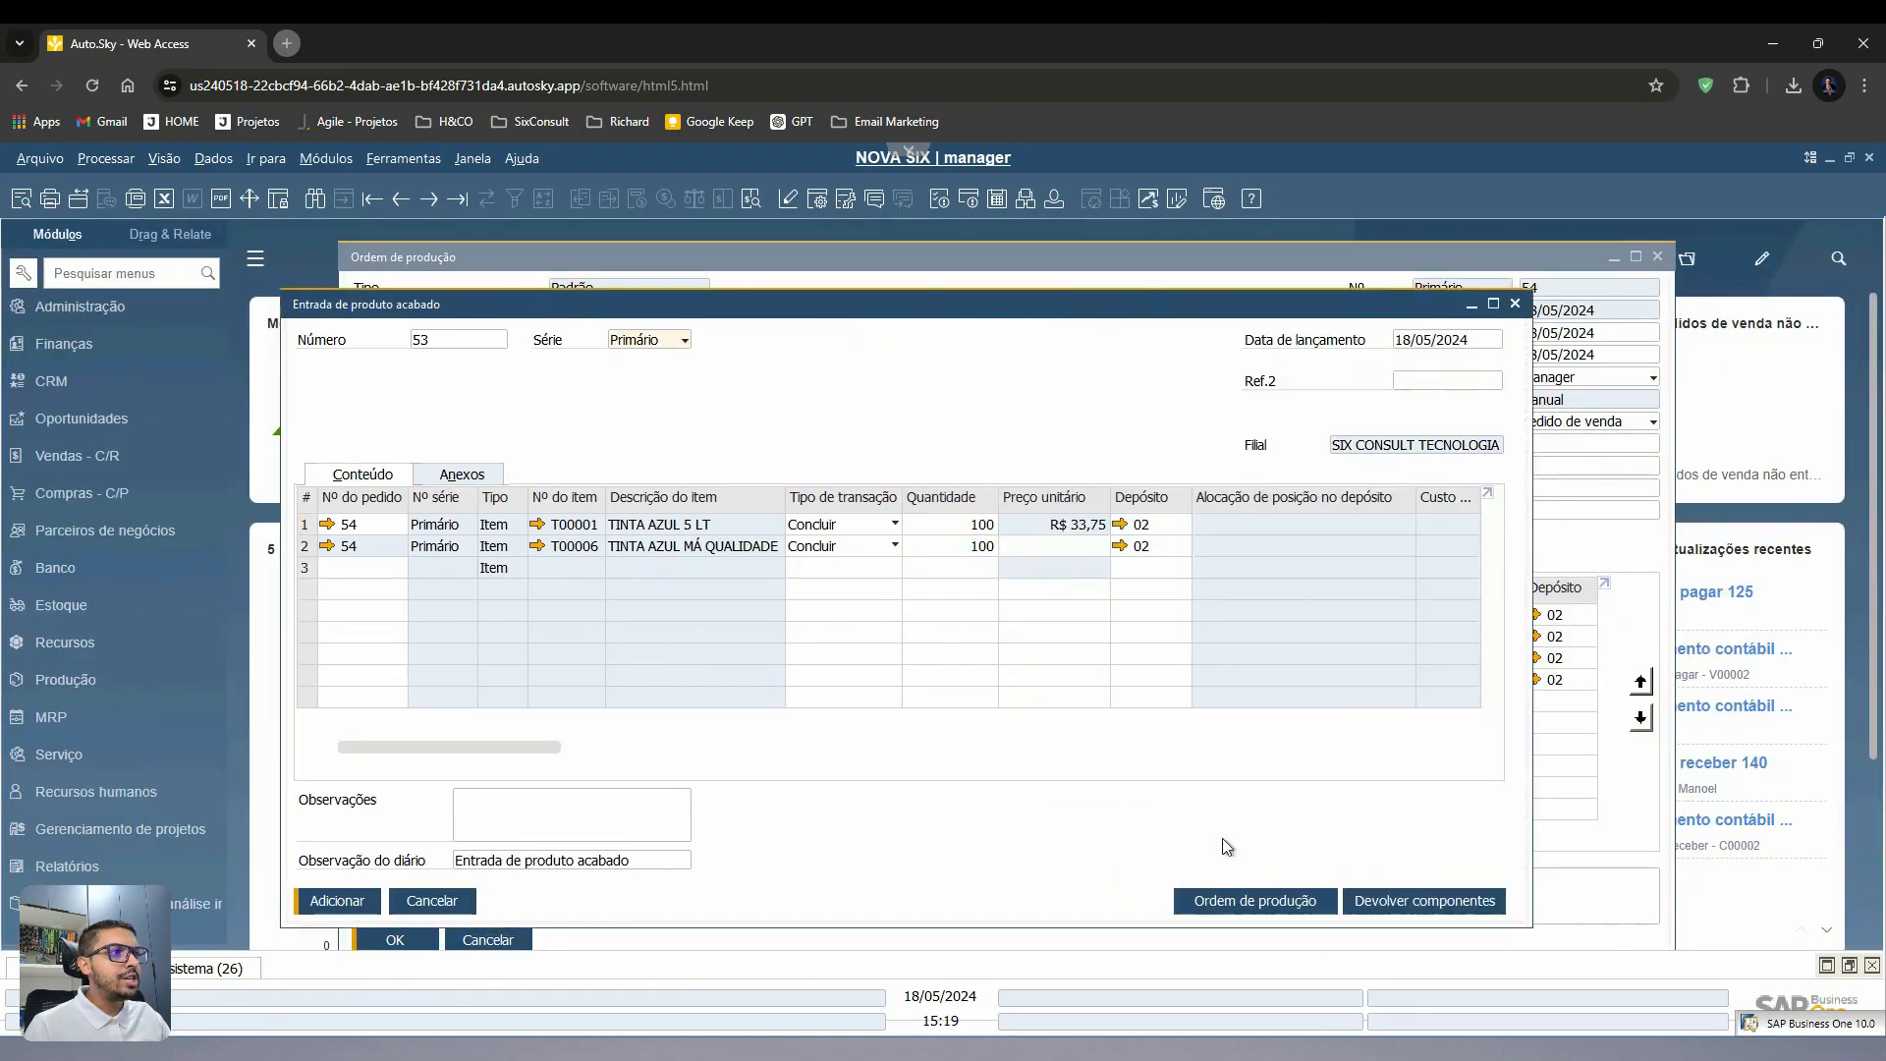
- Review both Entrada de produto acabado lines and set the completed quantity of TINTA AZUL 5 LT to 98
click(306, 527)
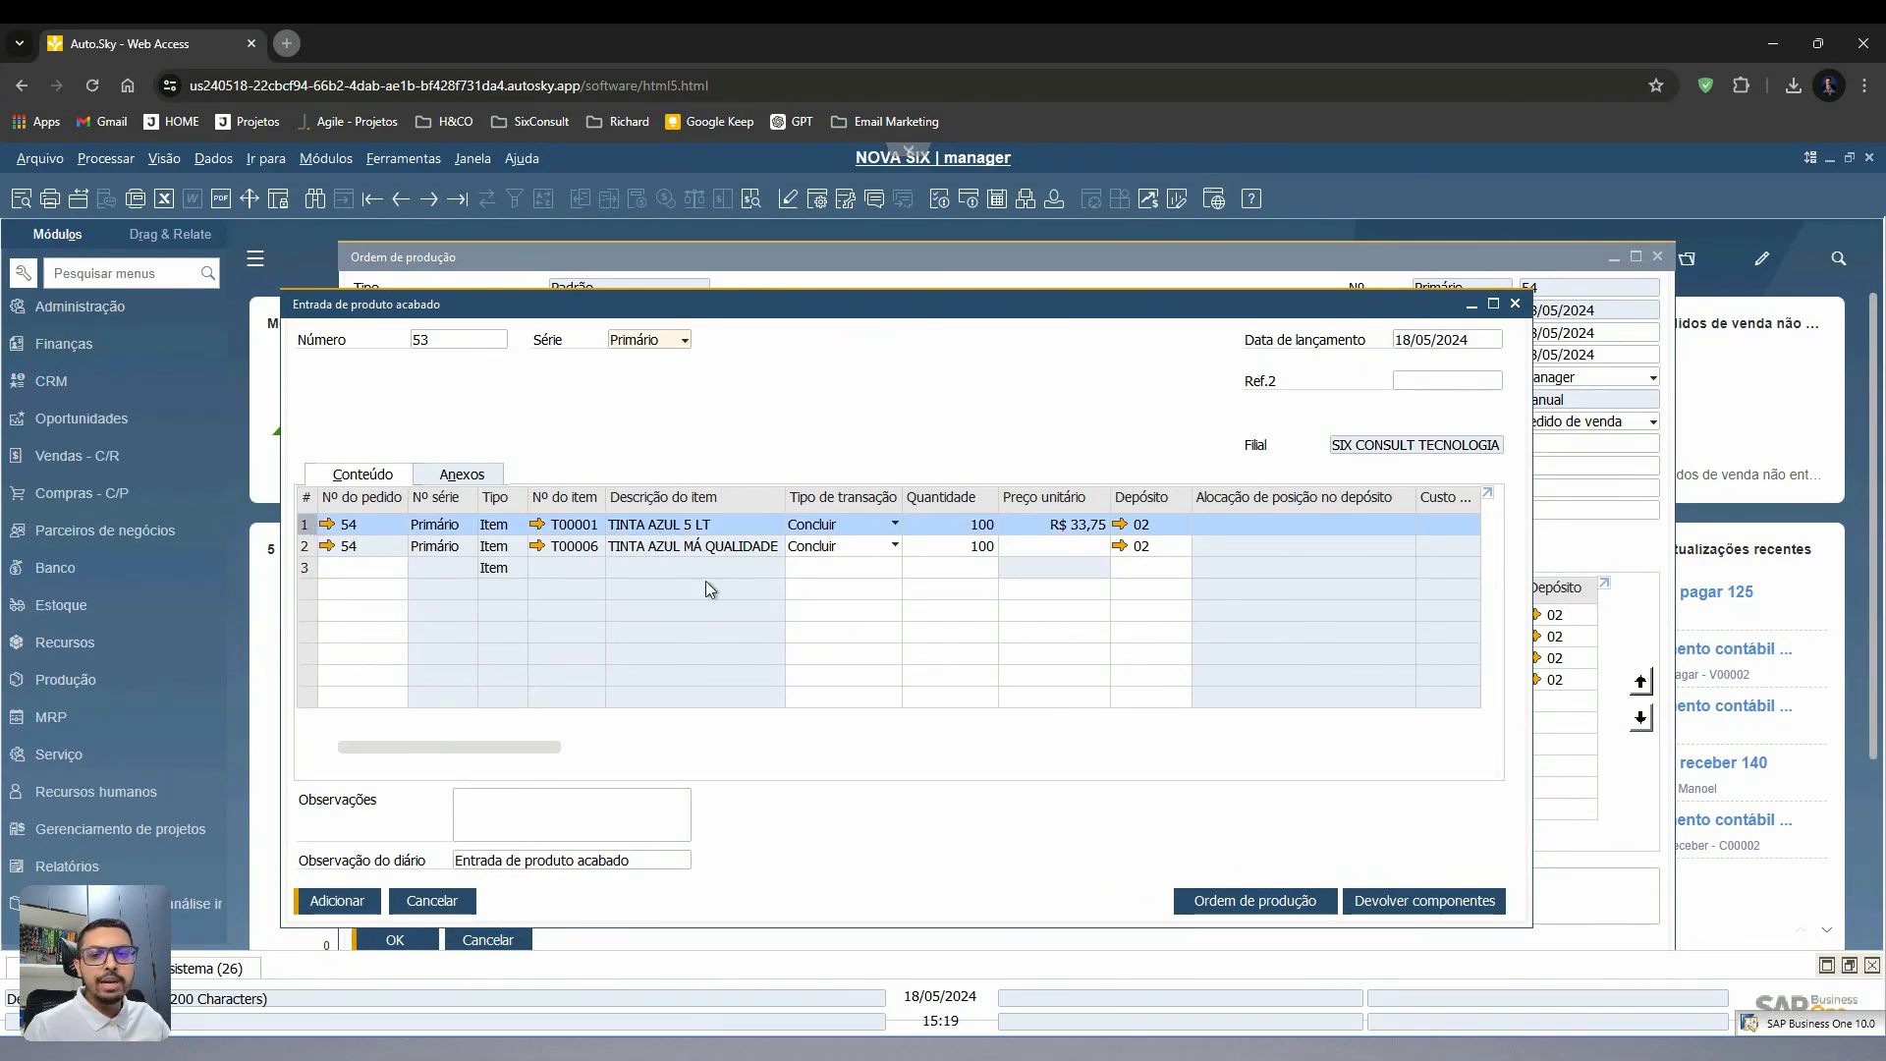
click(310, 547)
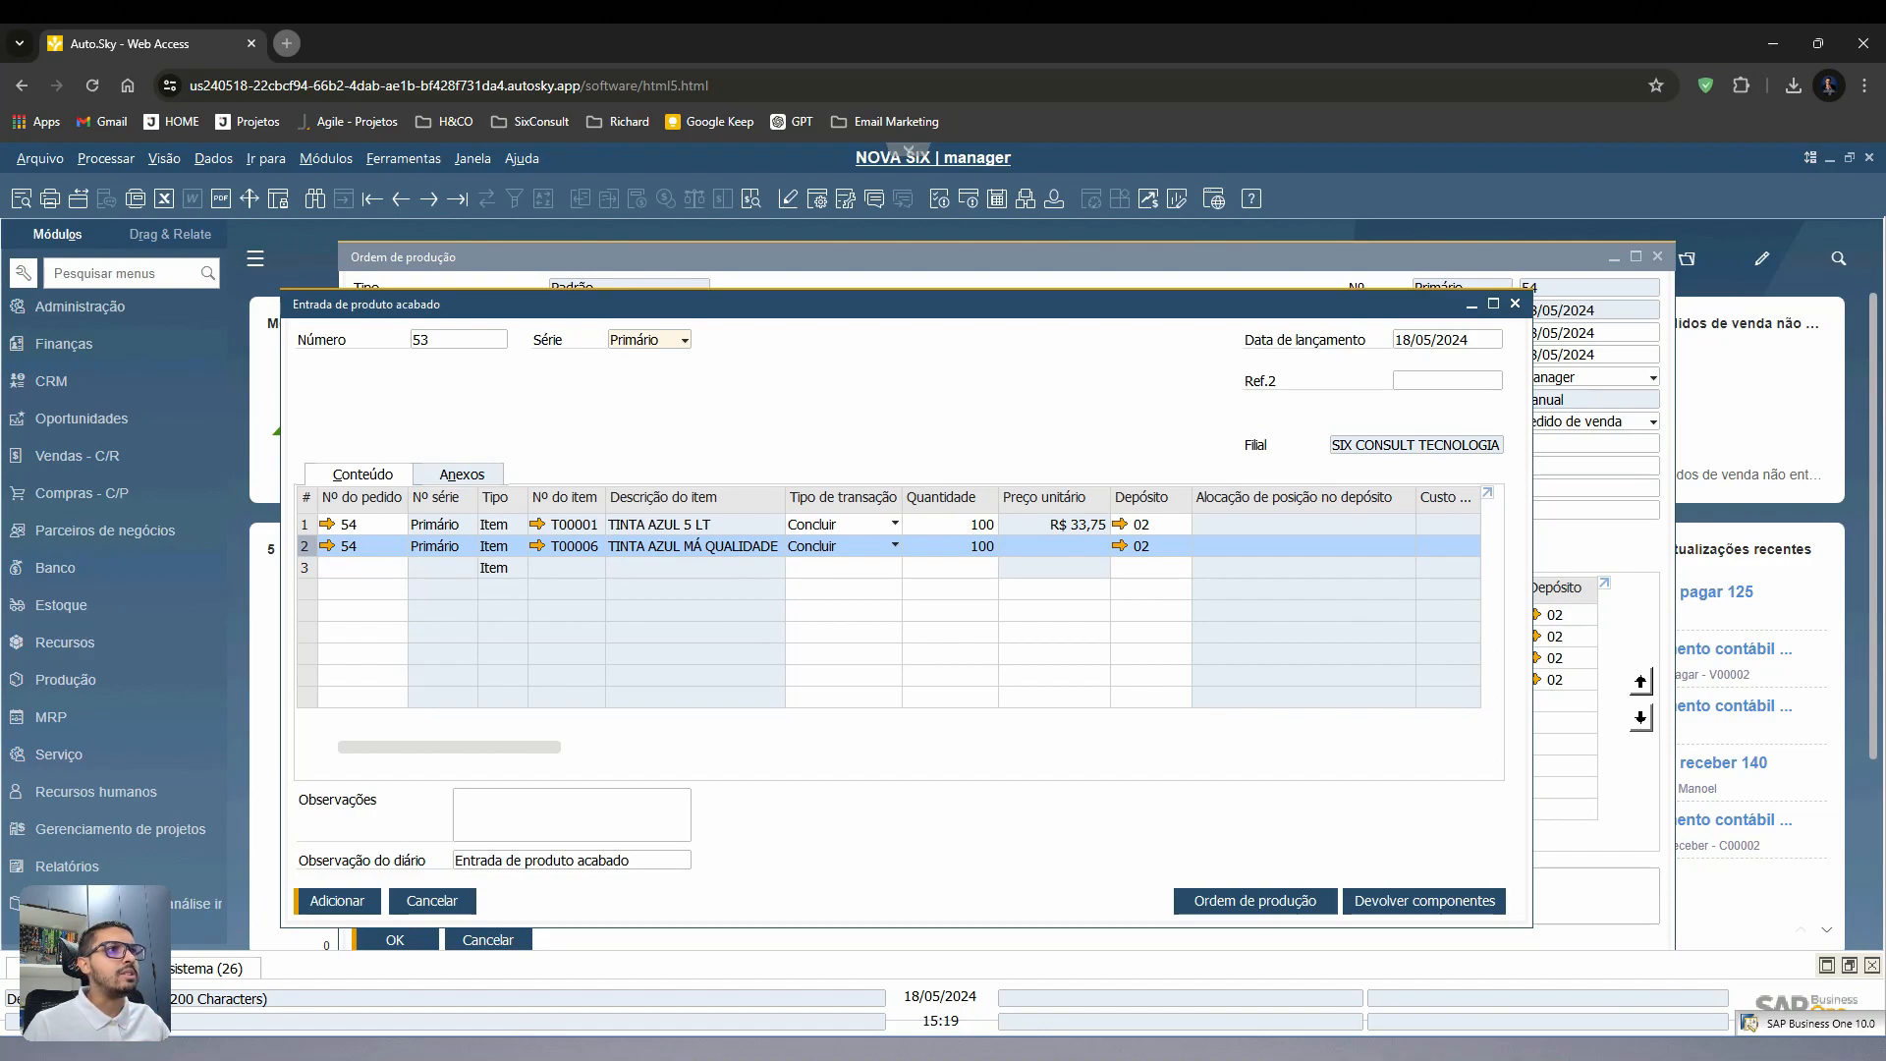
click(960, 527)
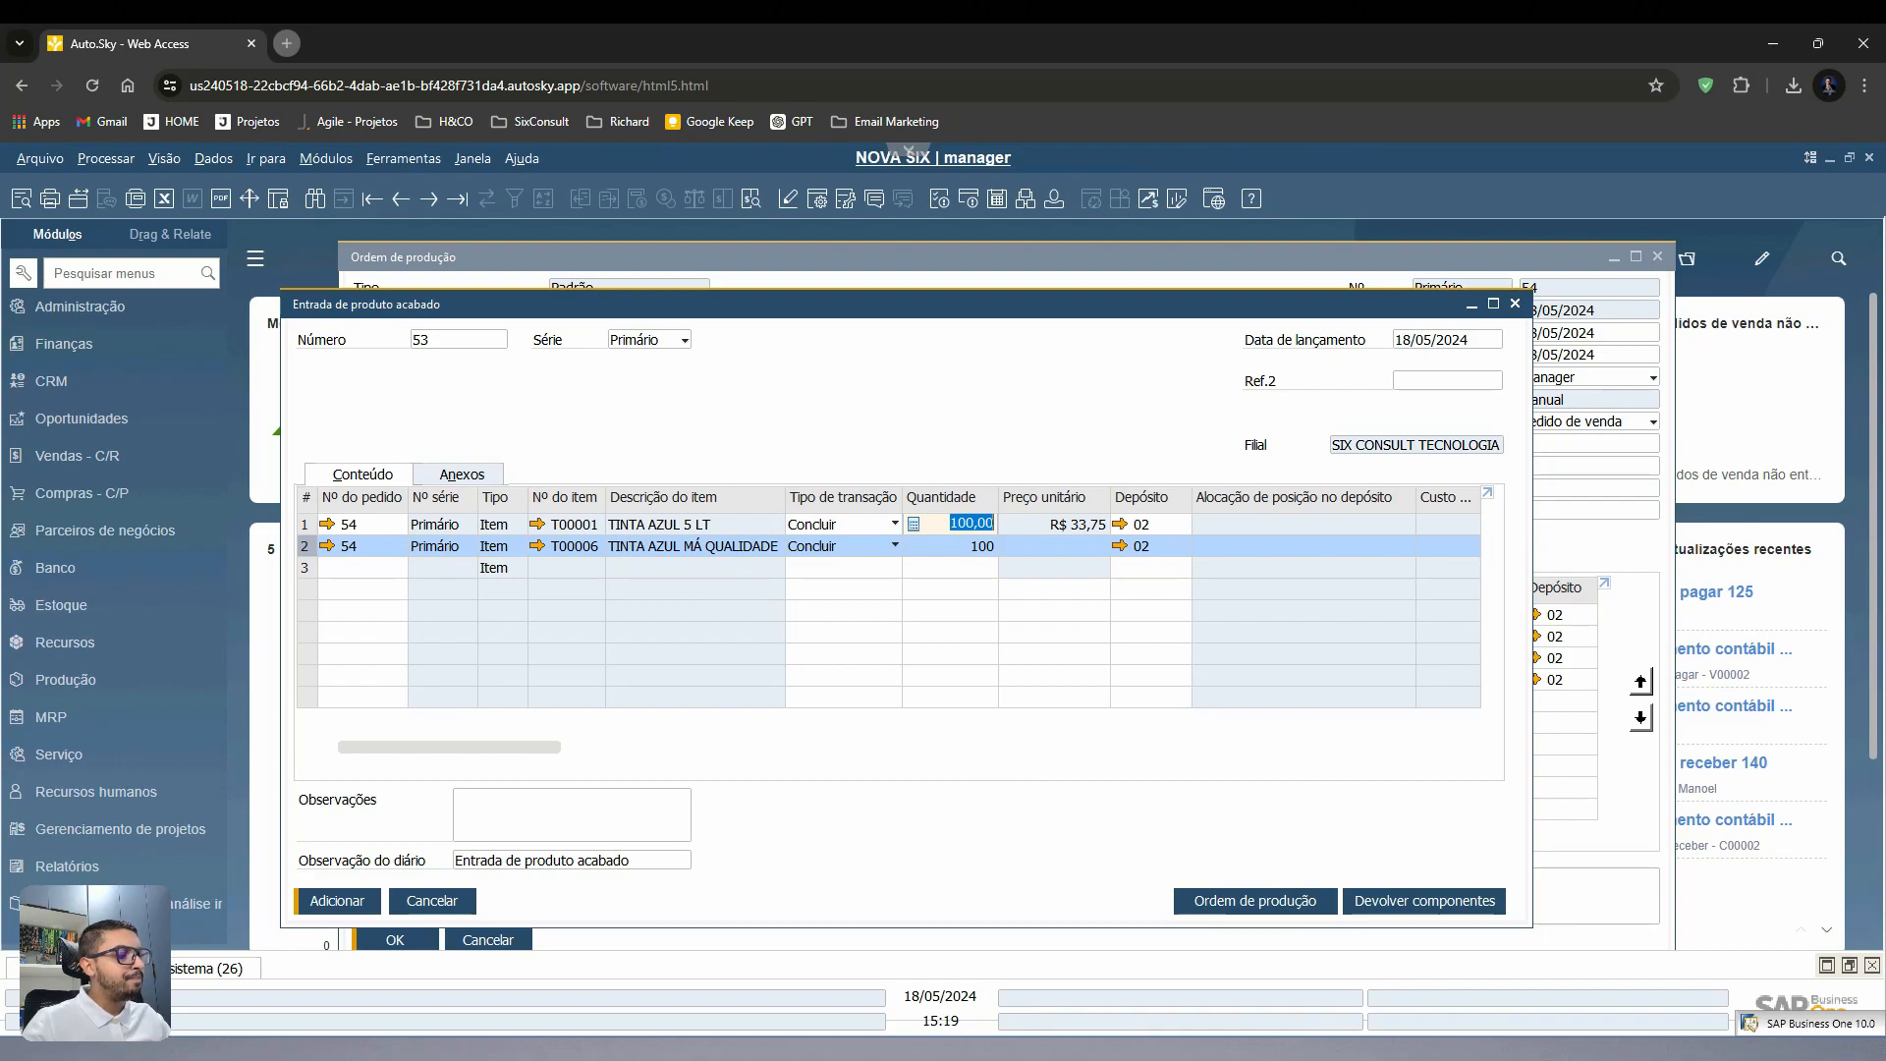
text(98)
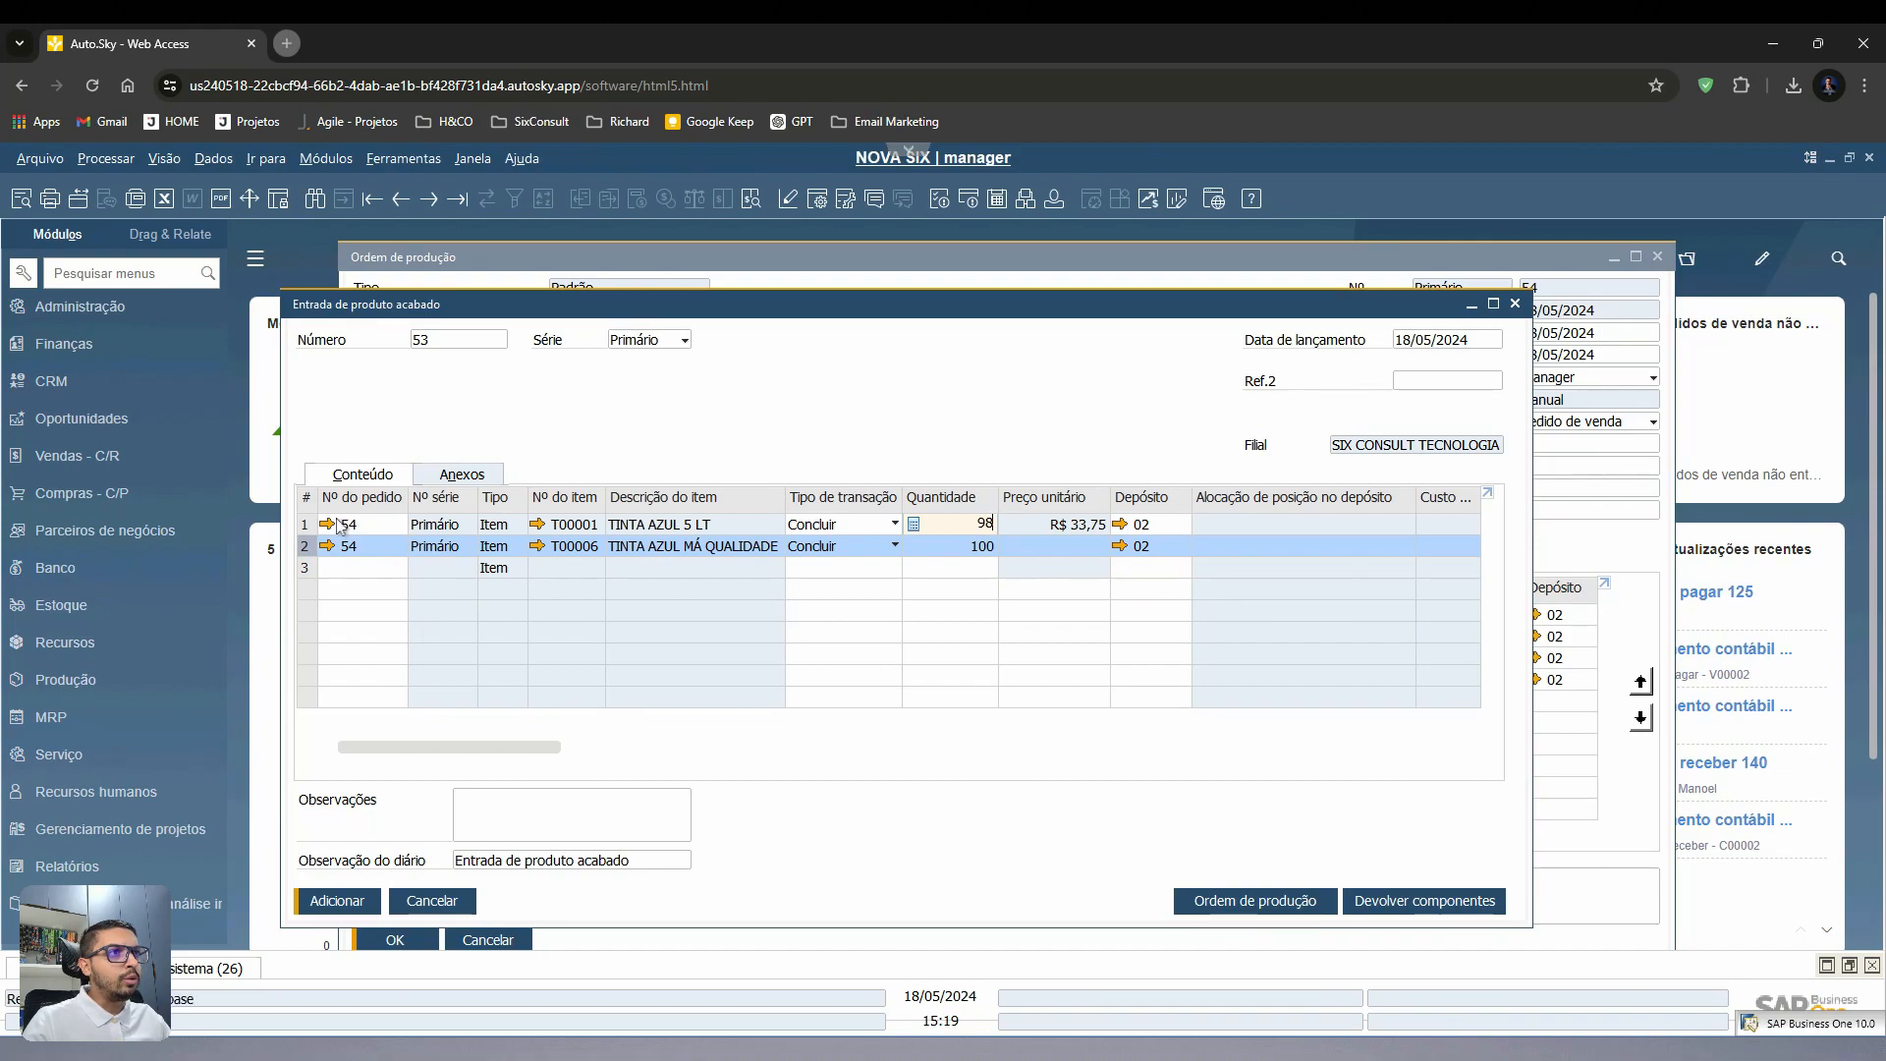
click(307, 527)
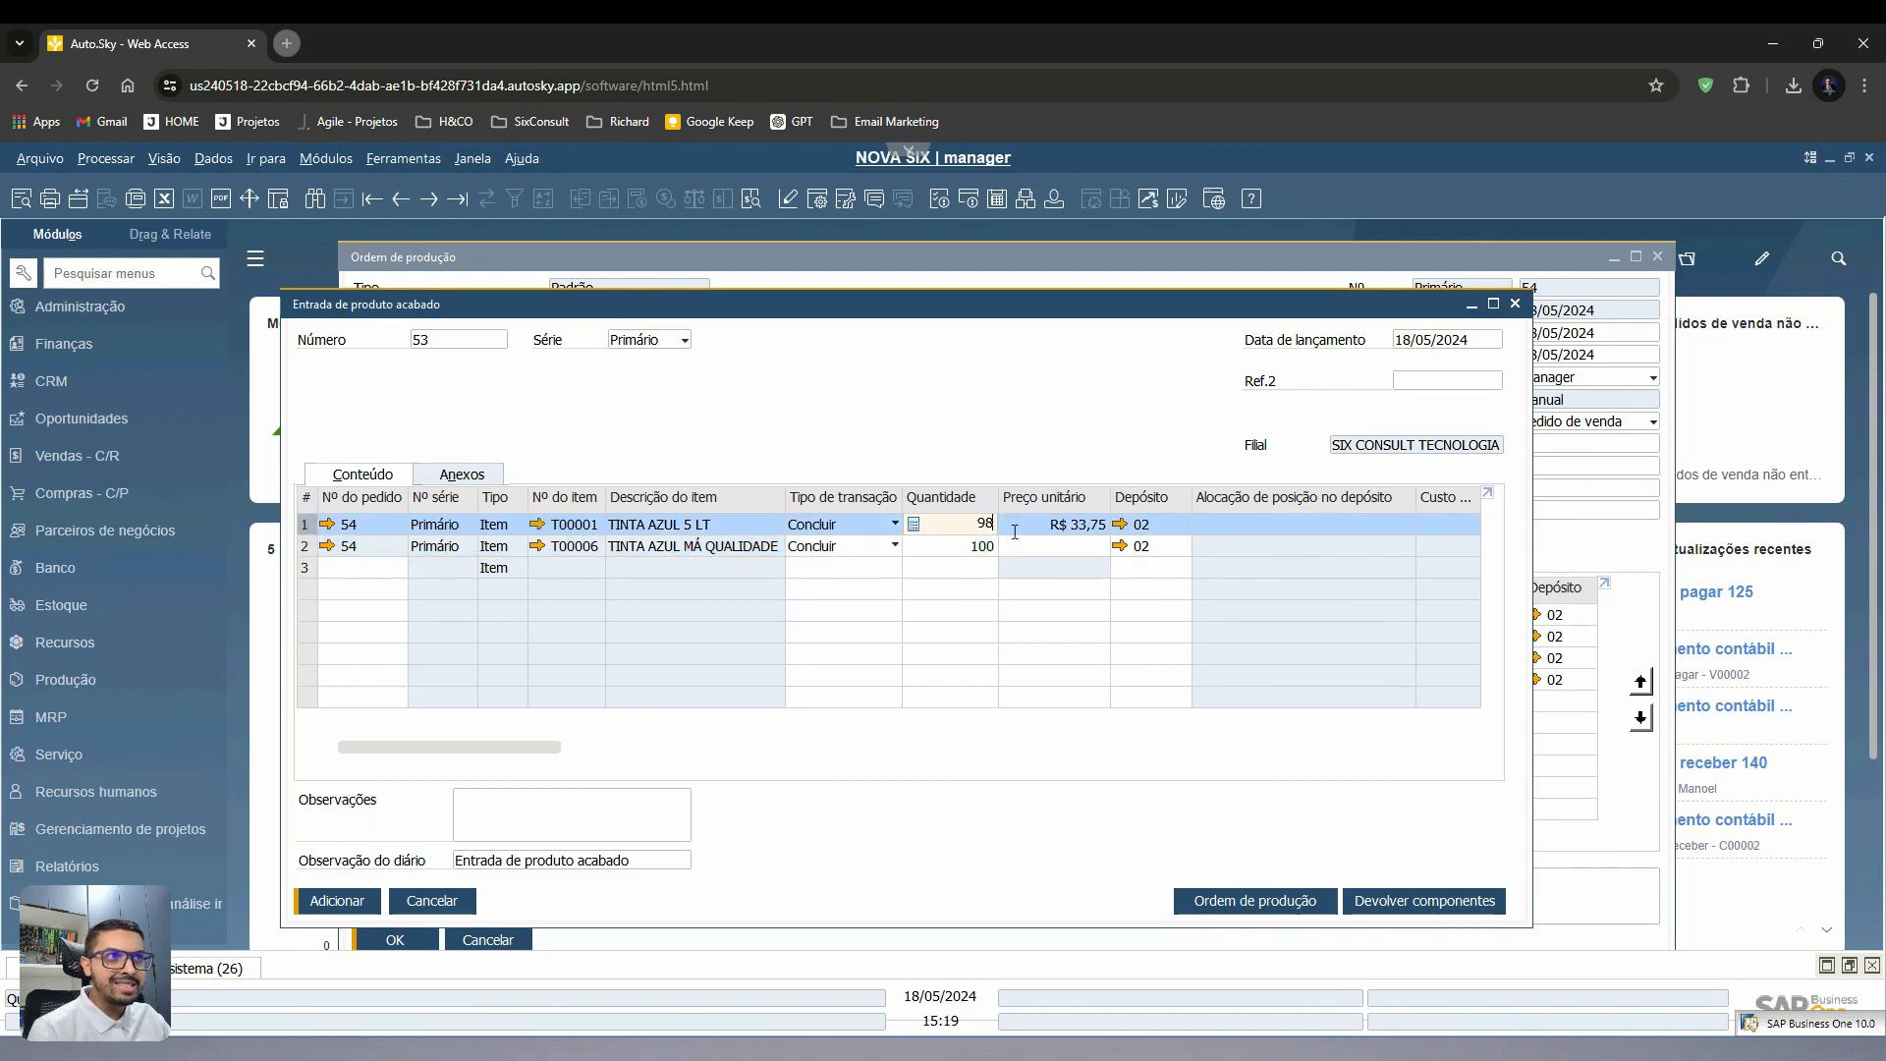
key(Tab)
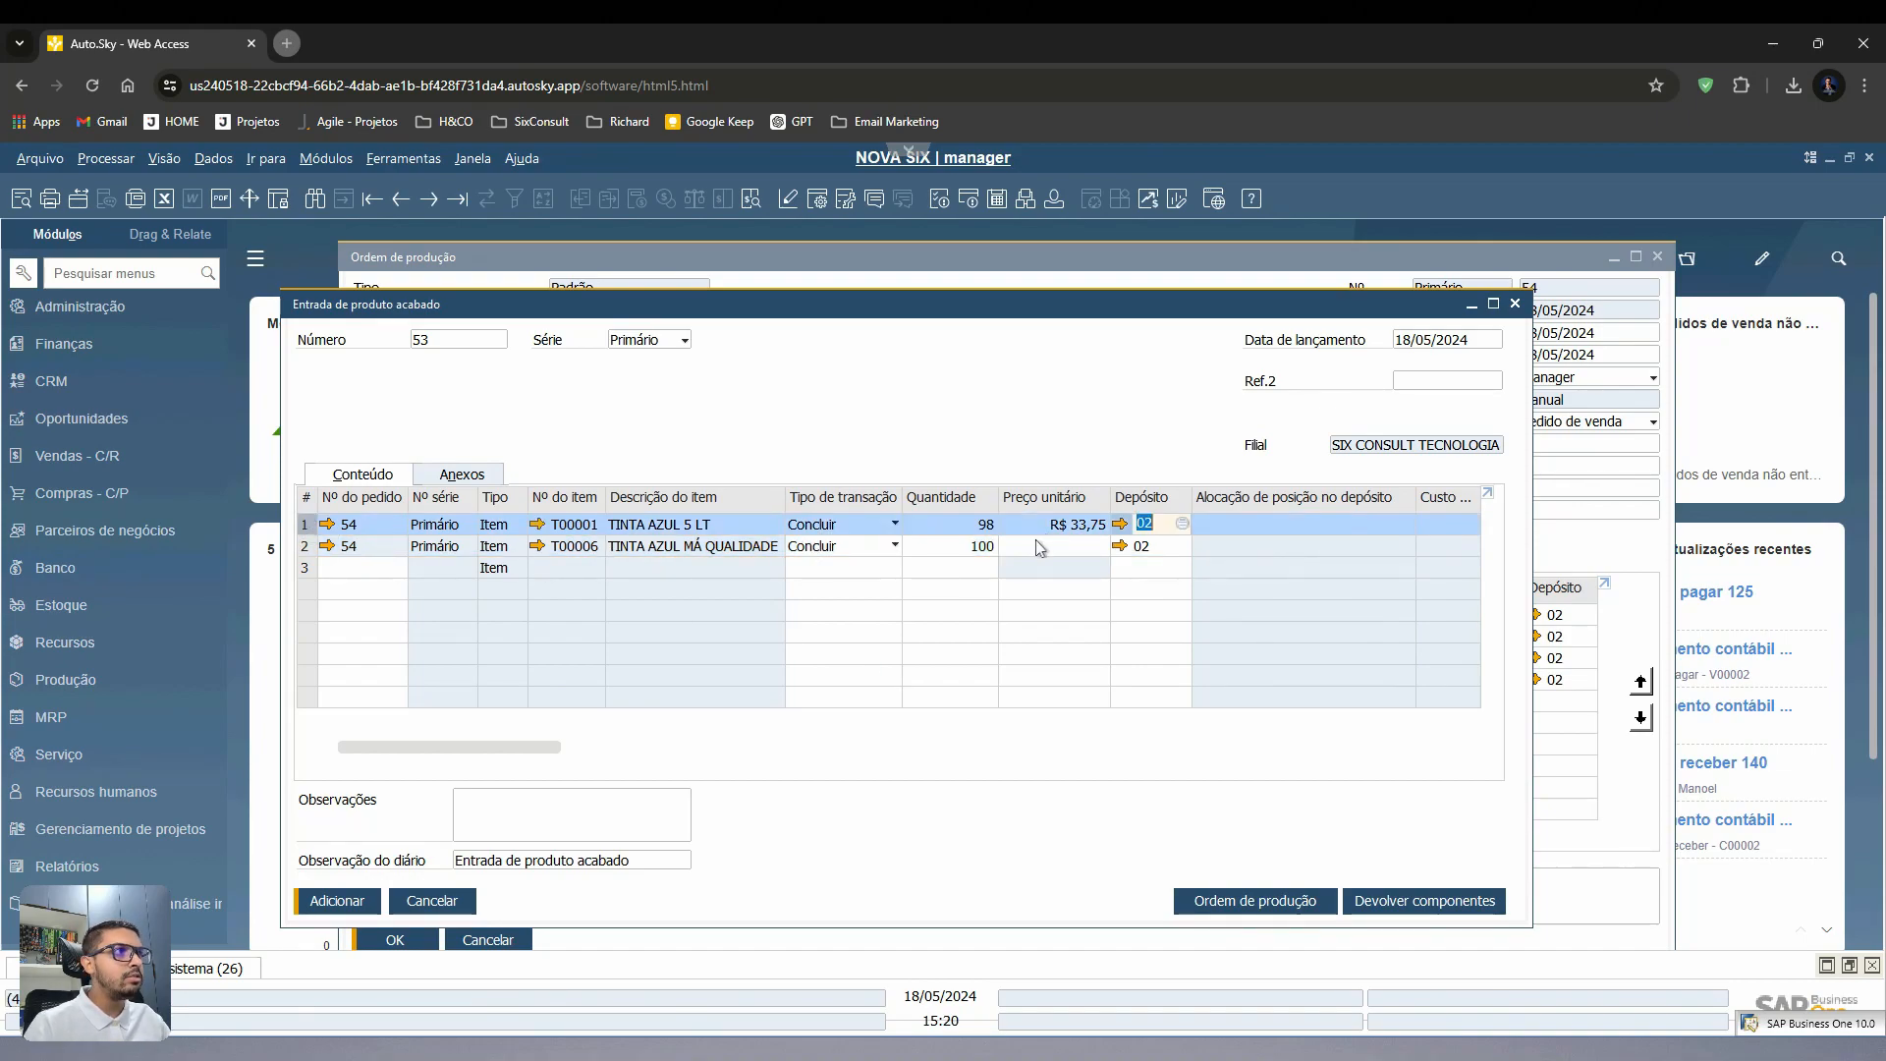
- Set the quantity of the TINTA AZUL MÁ QUALIDADE line in the Entrada de produto acabado to 2
click(982, 528)
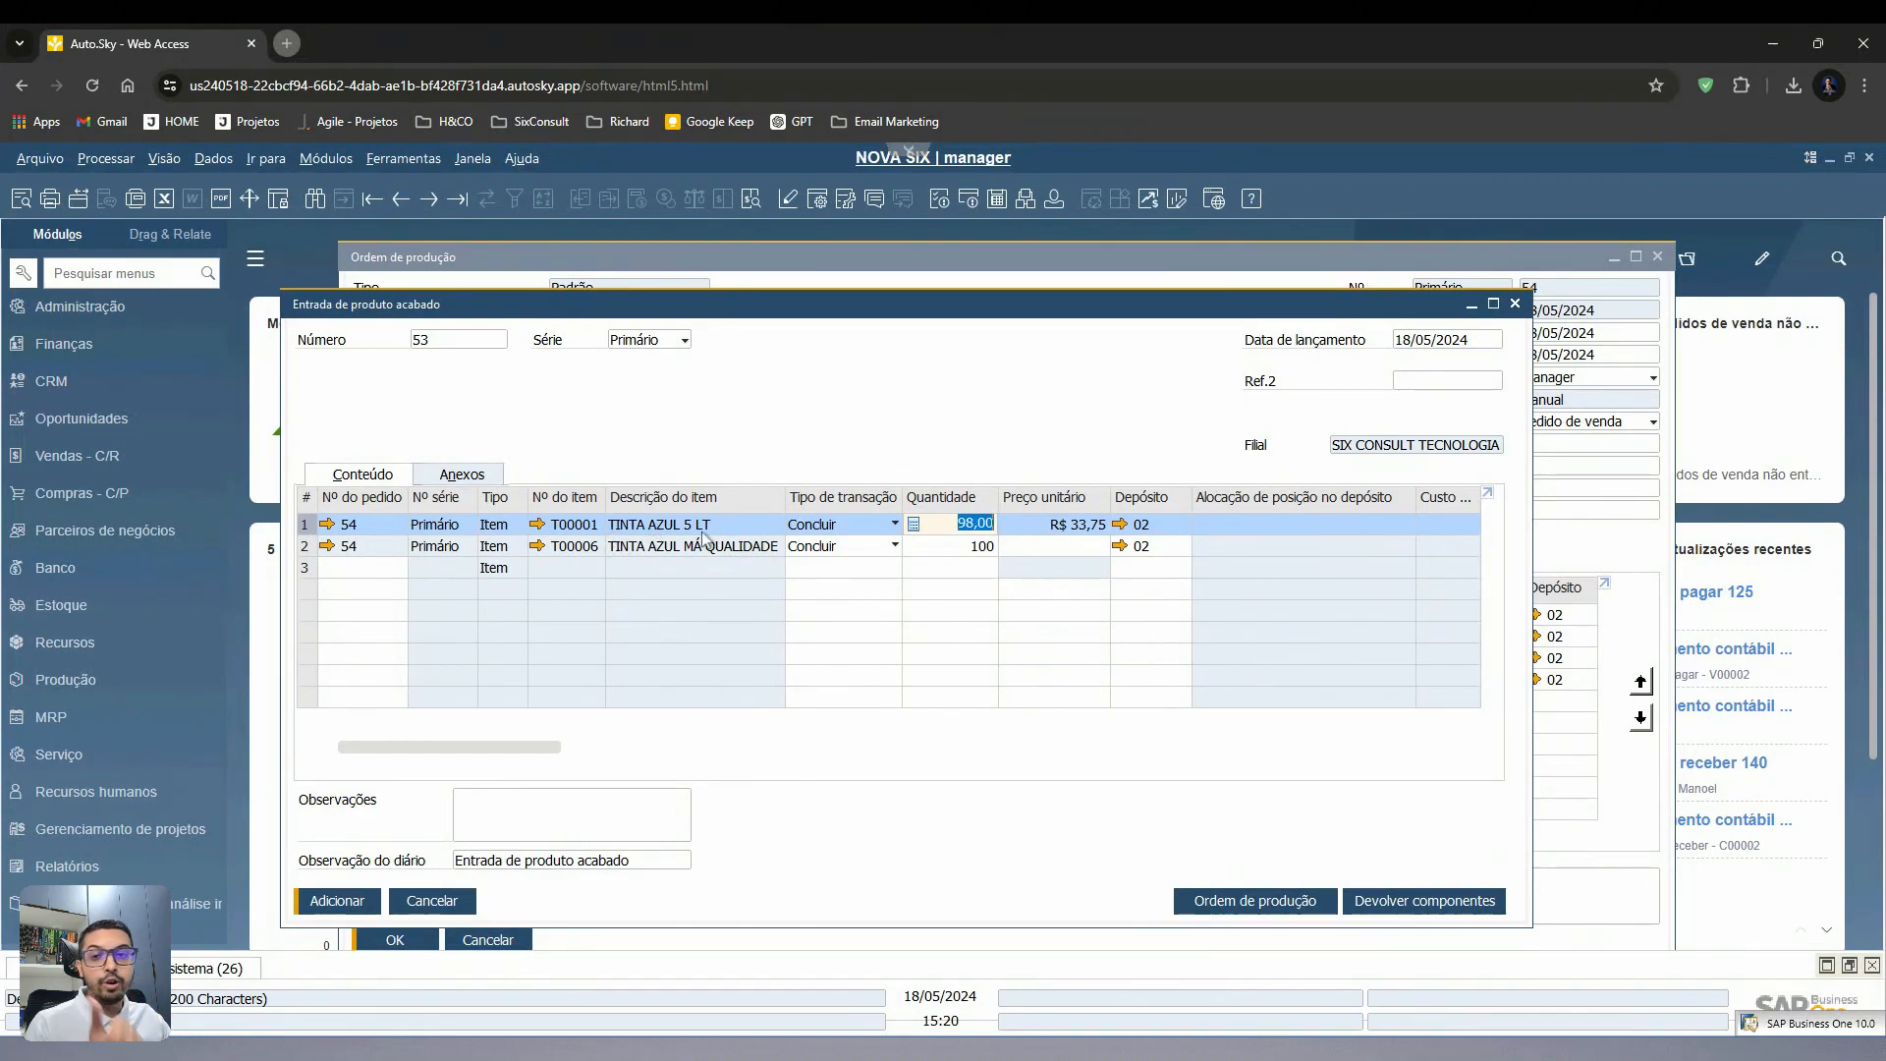
click(977, 549)
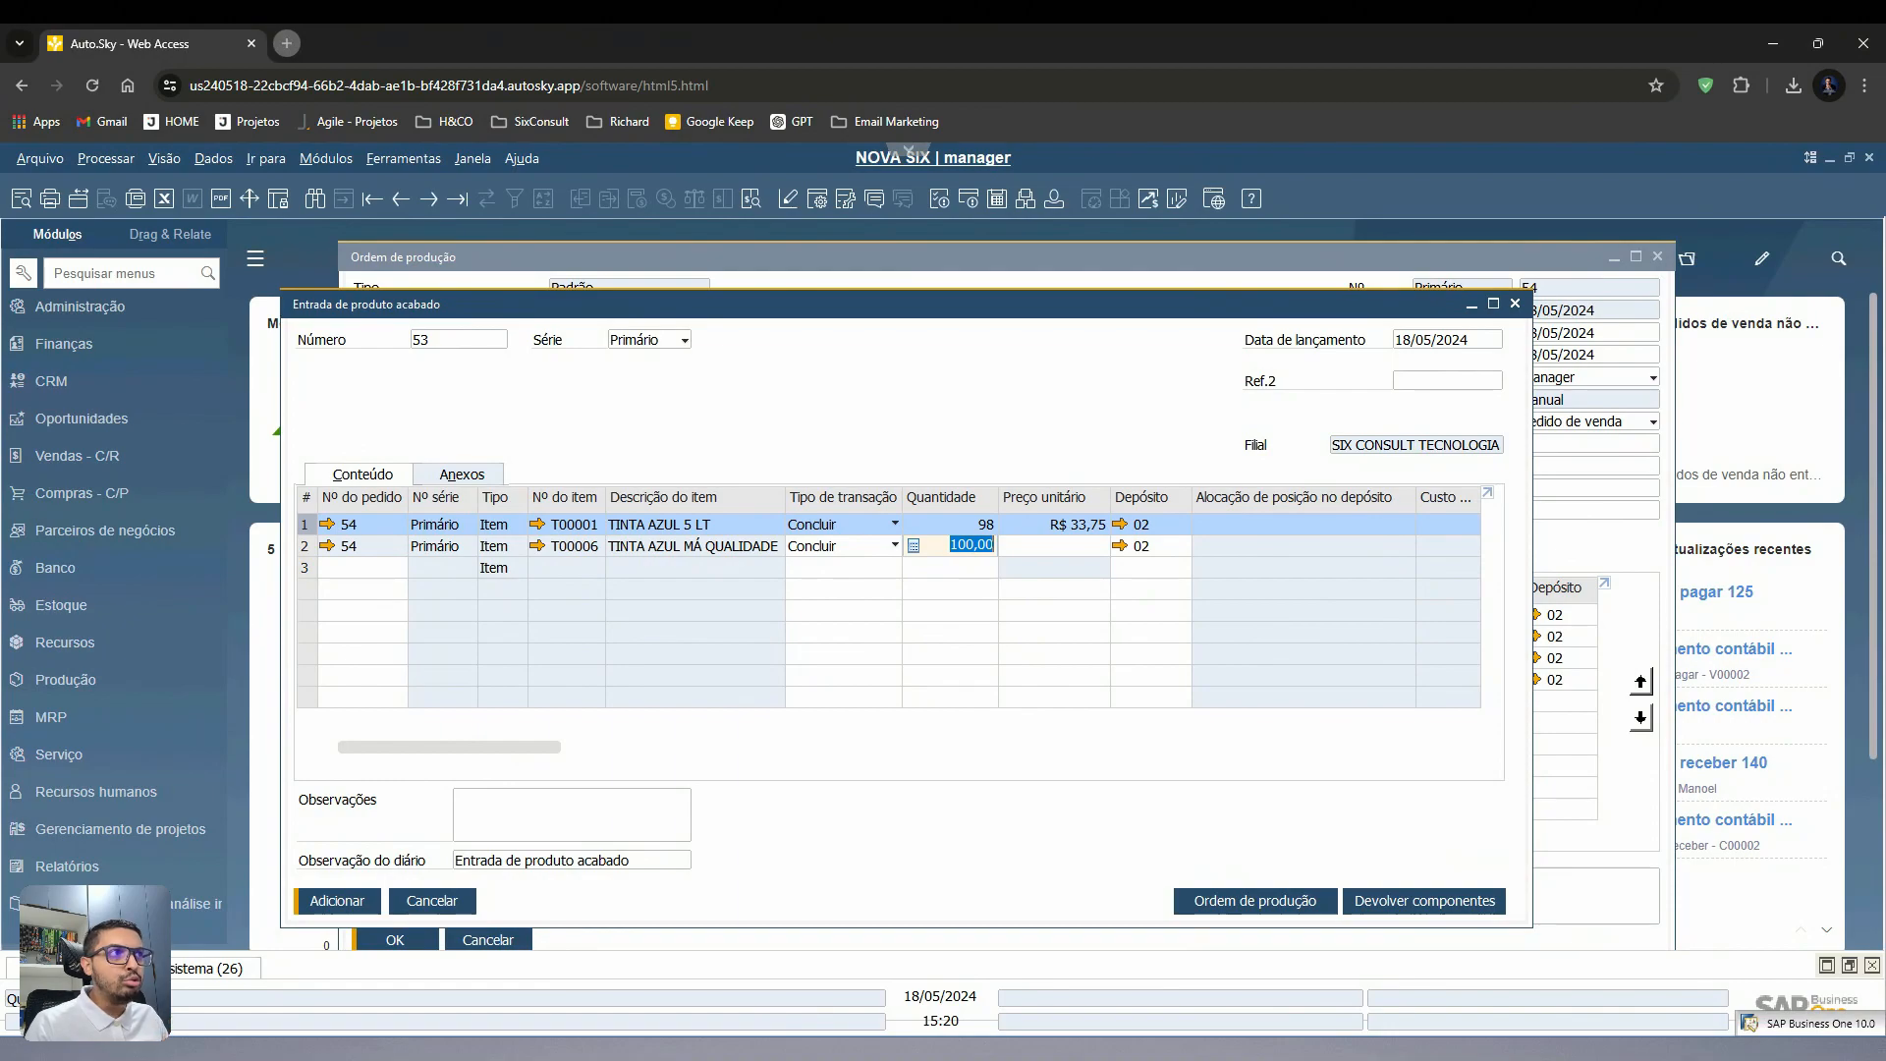
text(2)
key(Tab)
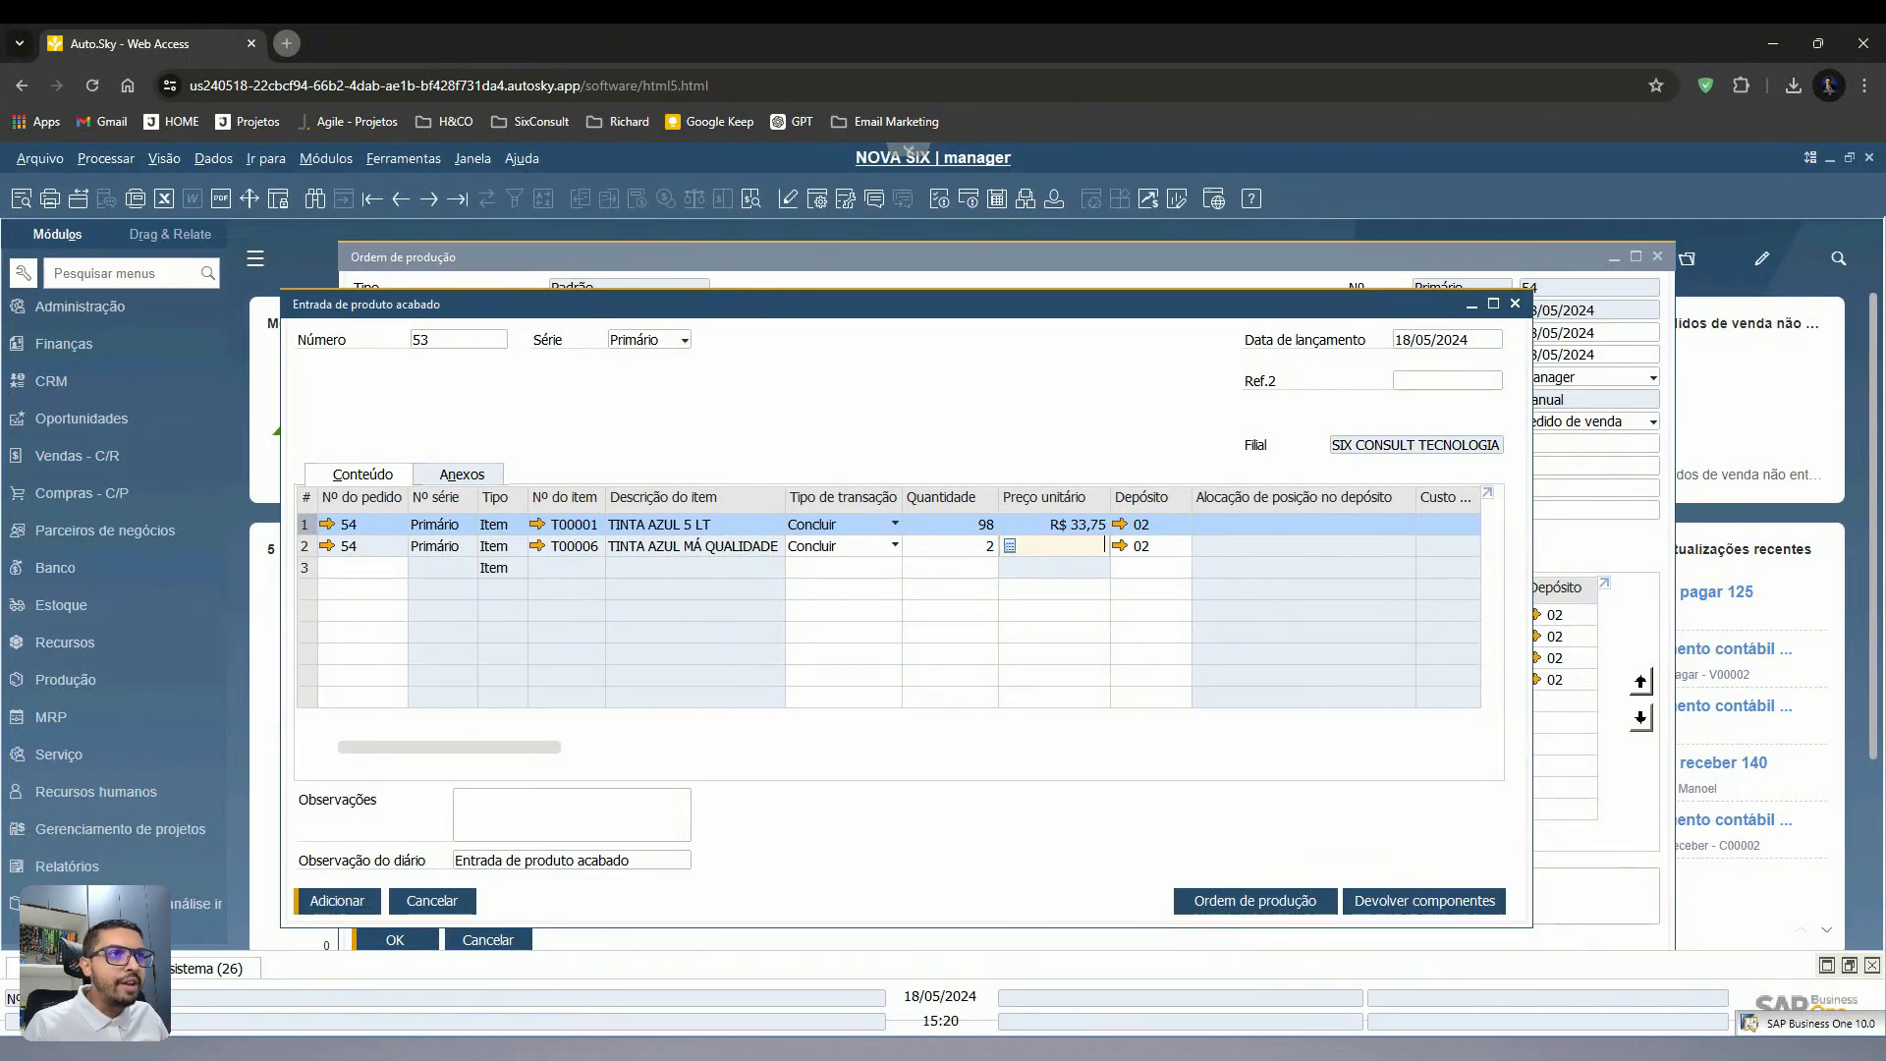
- Change the warehouse of the TINTA AZUL MÁ QUALIDADE line to 06, Depósito de qualidade
click(305, 548)
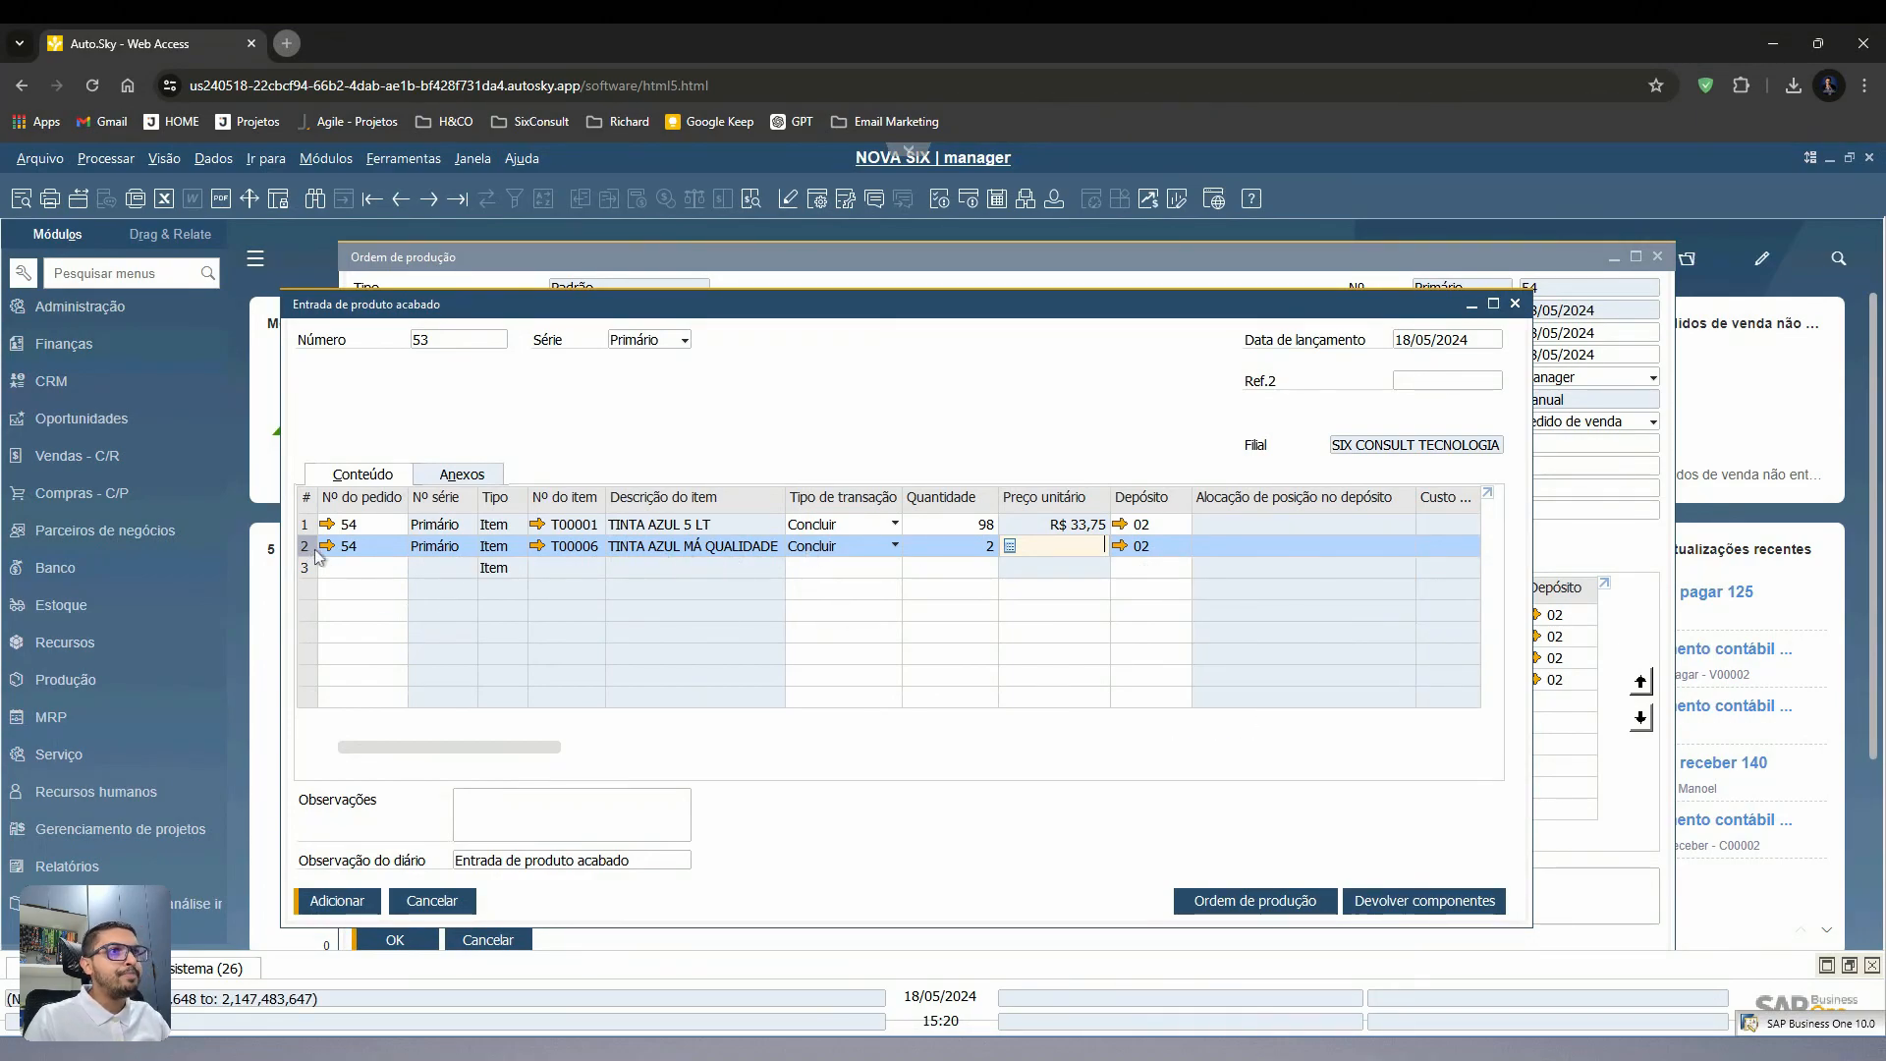
click(1154, 548)
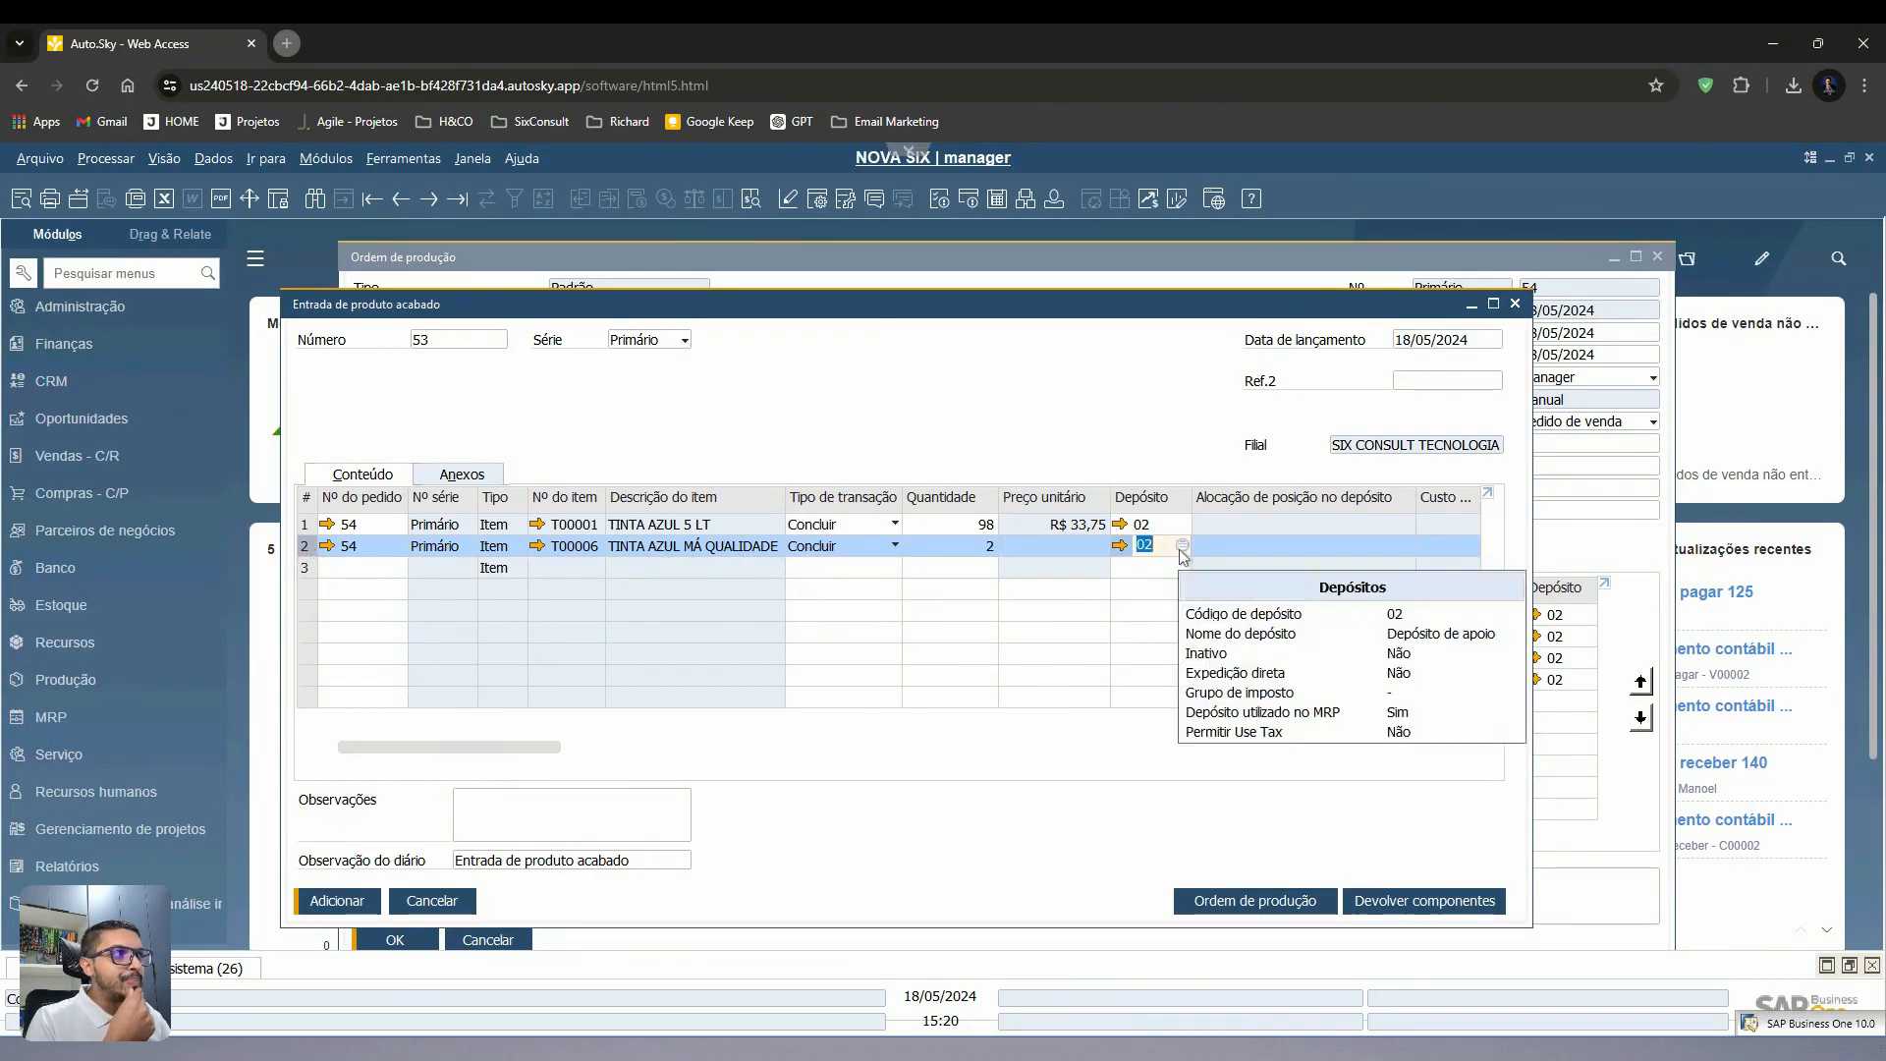
click(1183, 546)
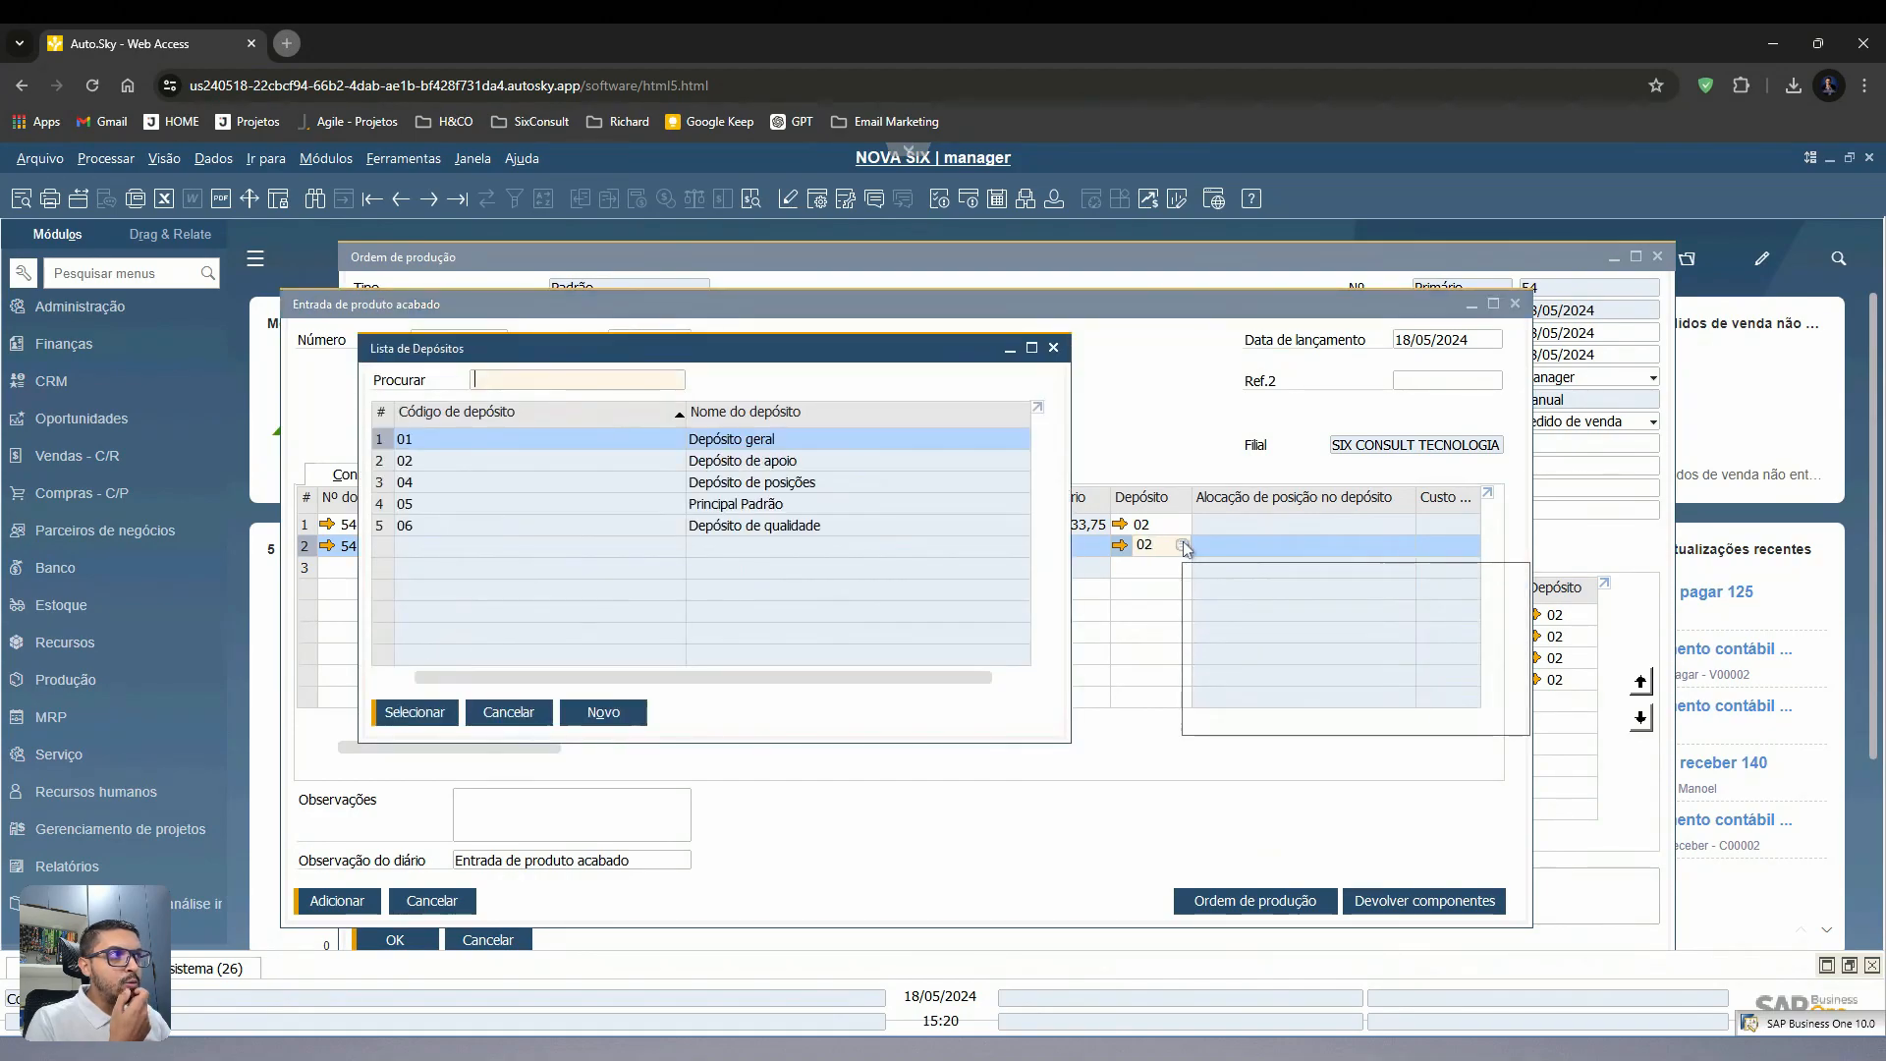
click(616, 530)
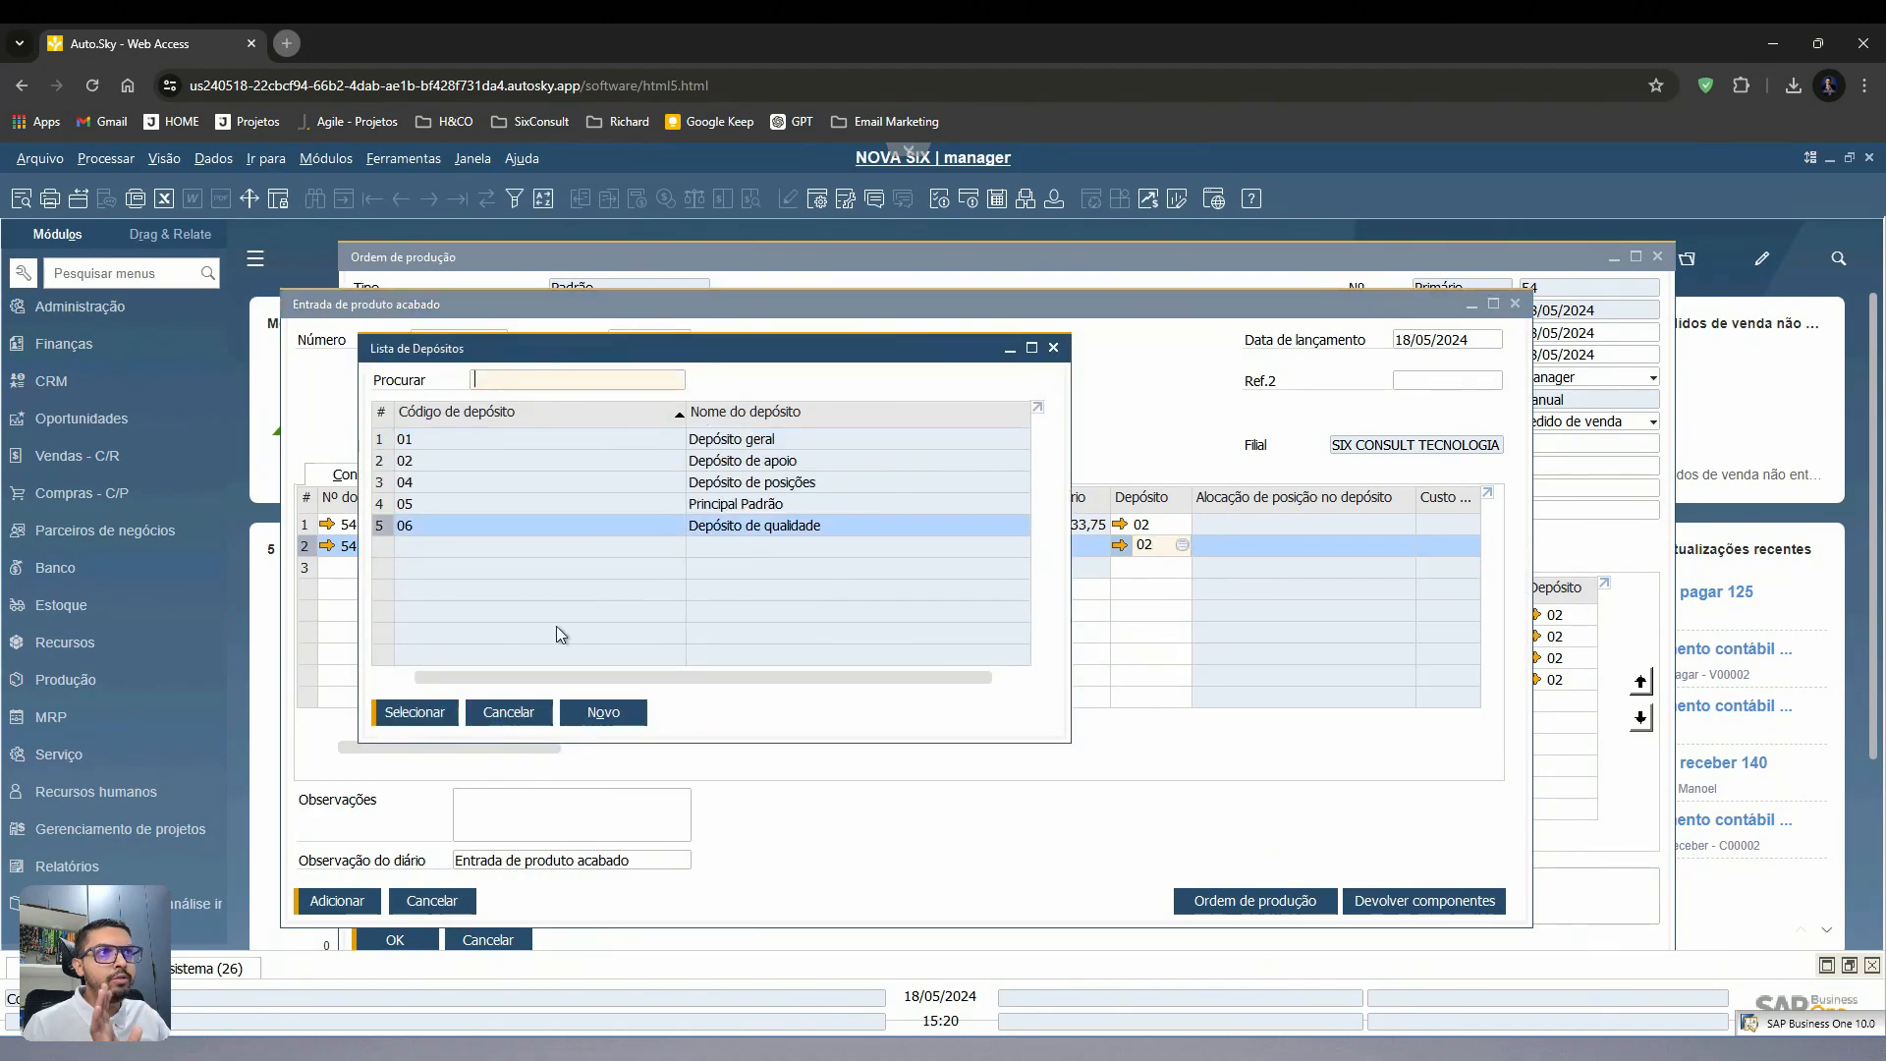
click(433, 711)
click(643, 797)
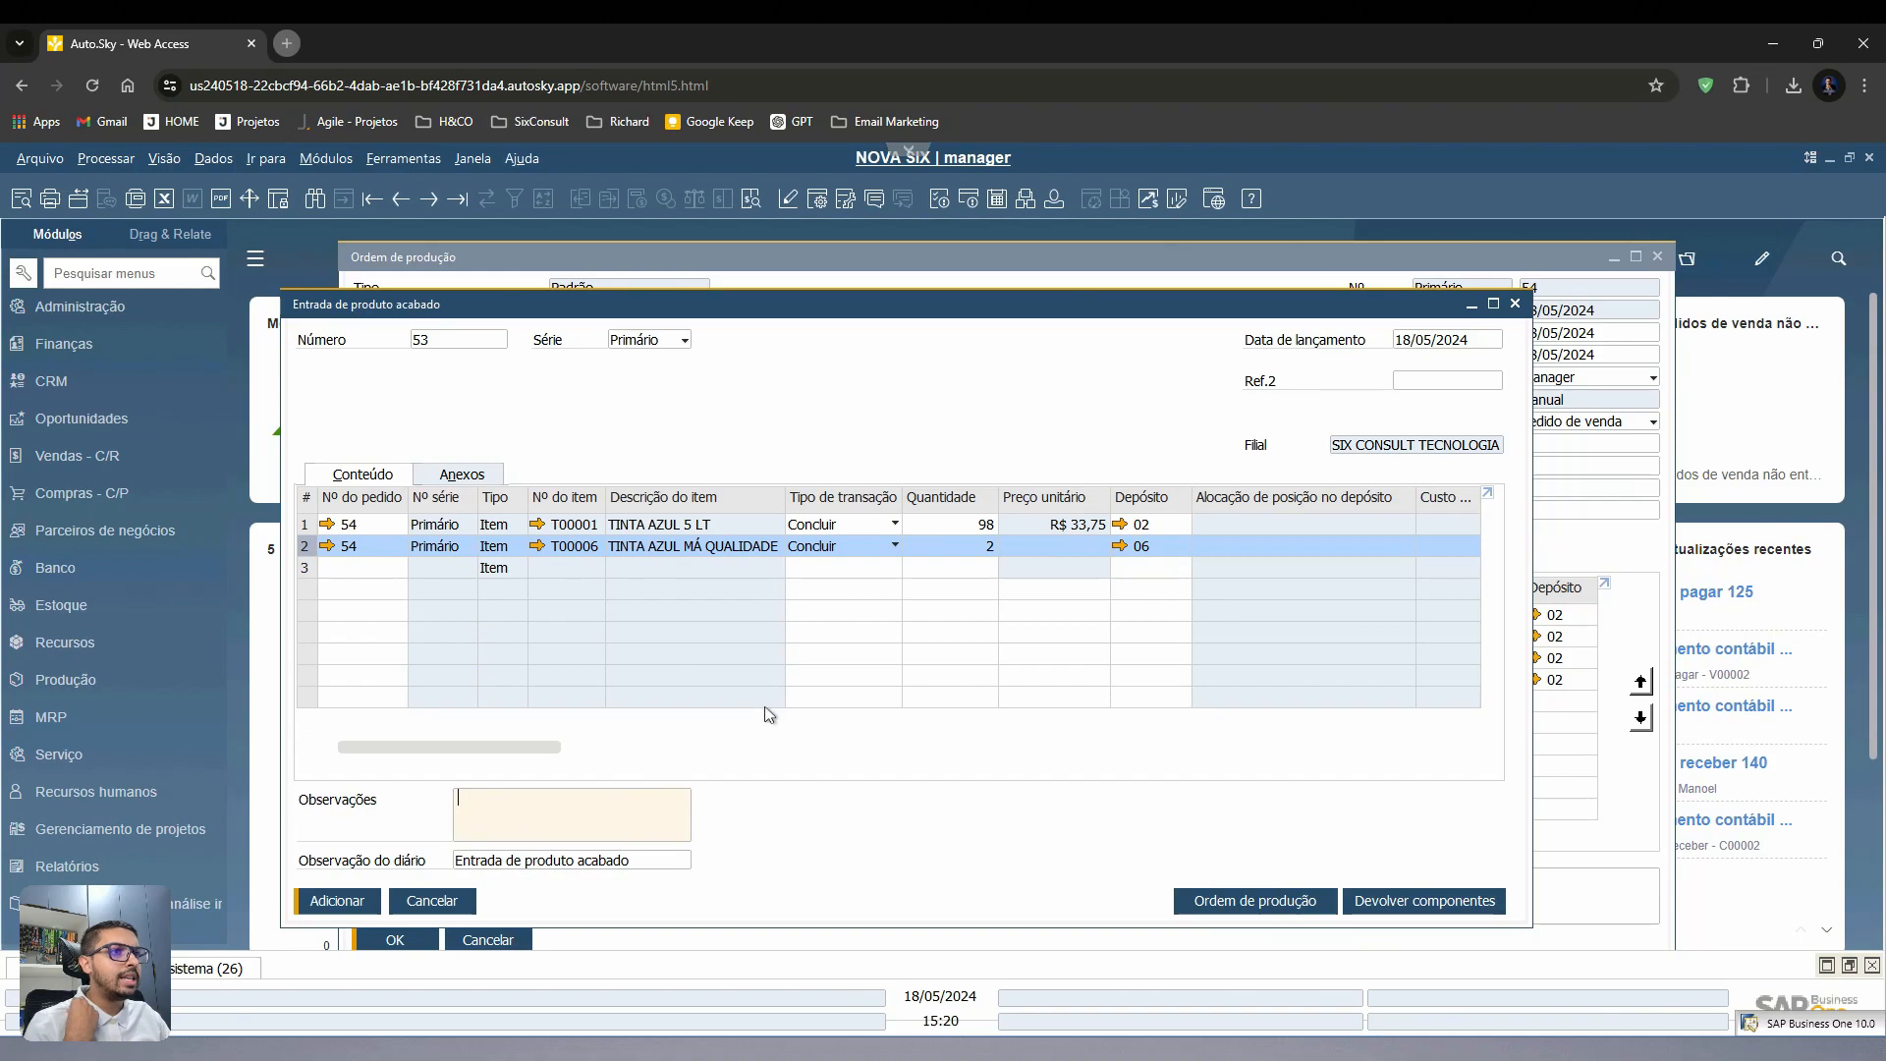
- Set the transaction type of the TINTA AZUL MÁ QUALIDADE line to Recusar and add the Entrada de produto acabado, returning to the production order
click(852, 548)
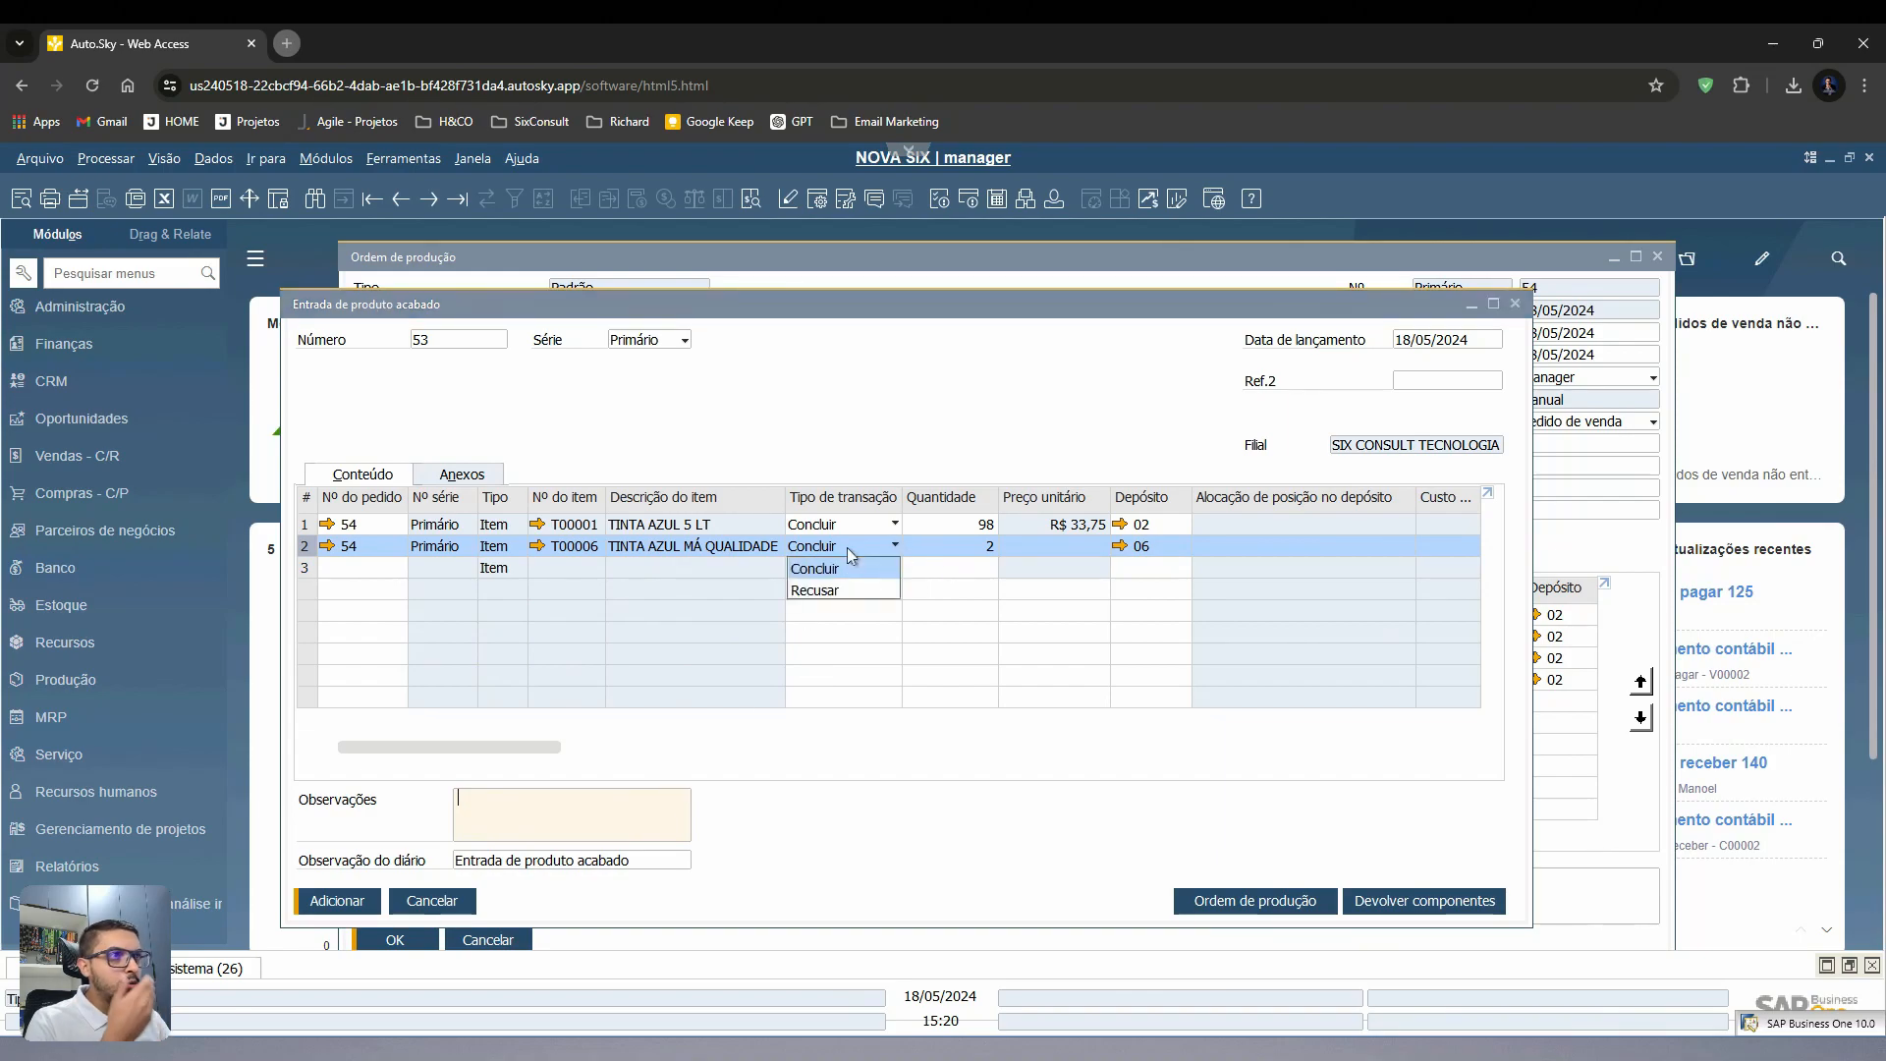
click(843, 590)
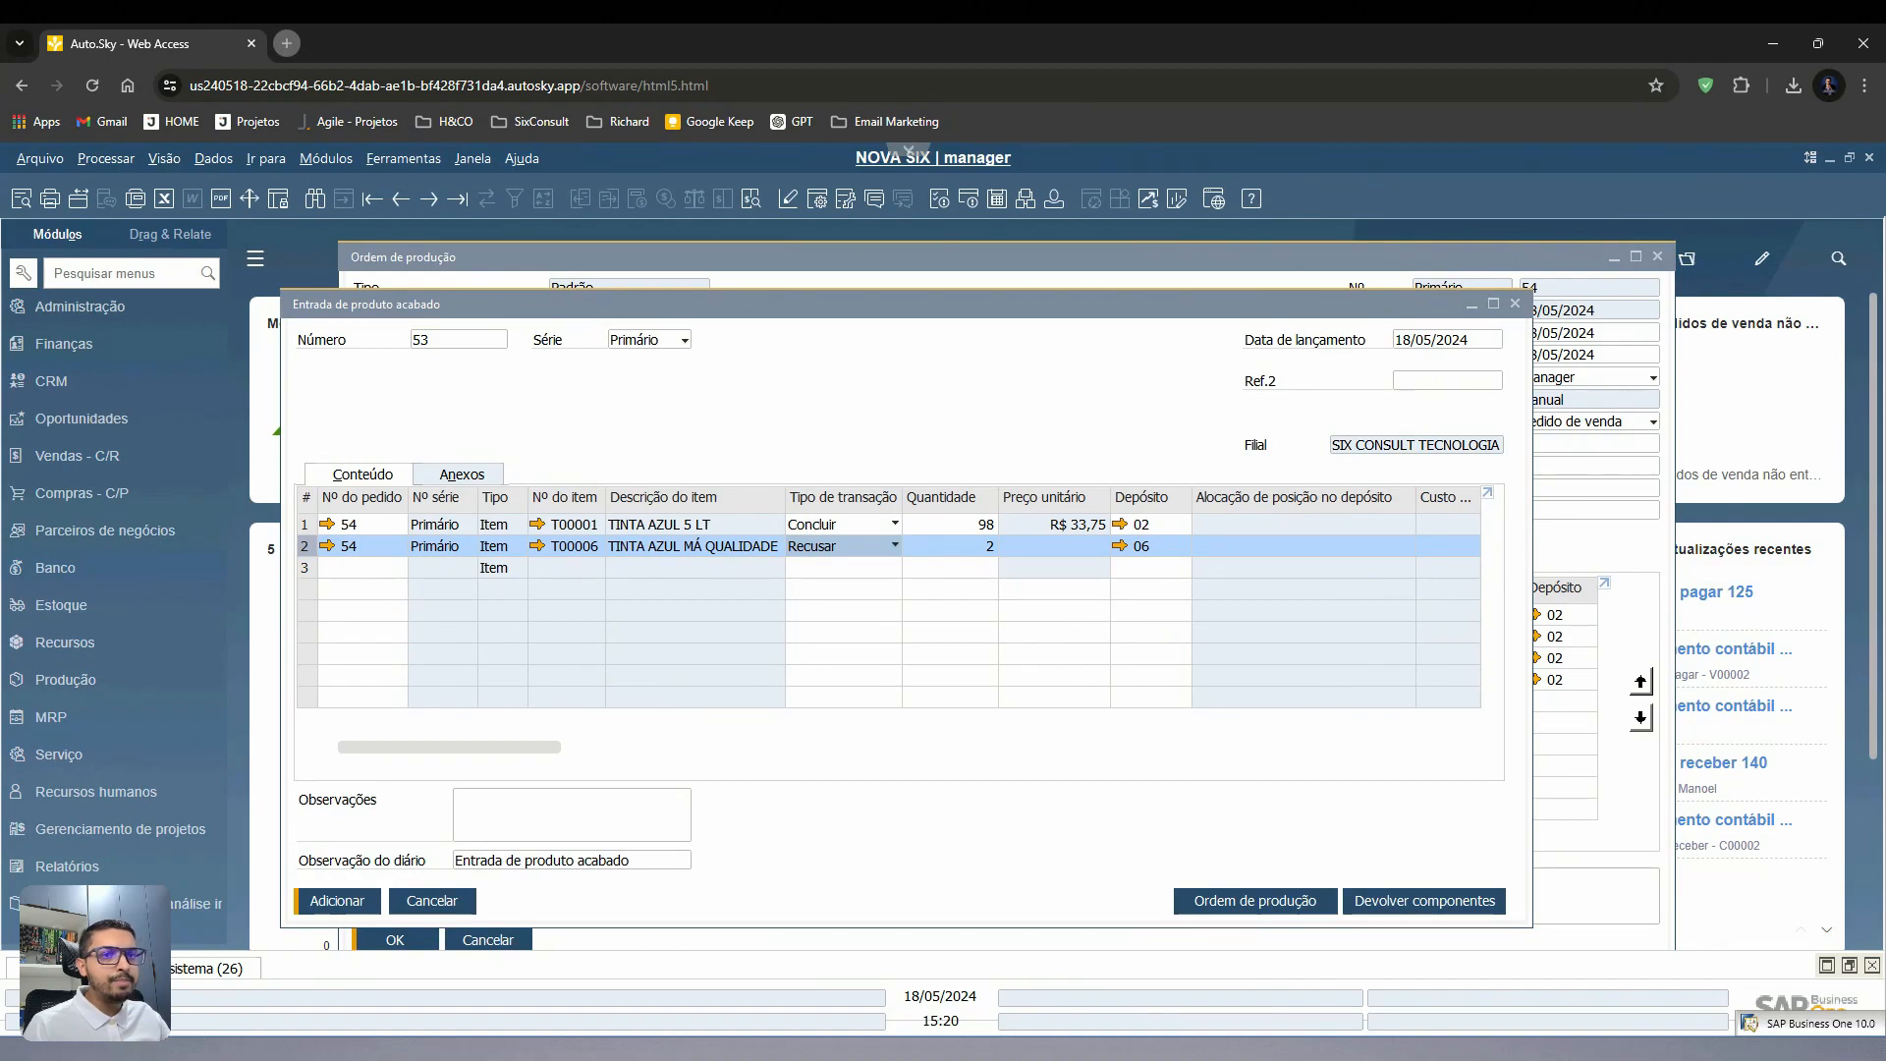
click(337, 900)
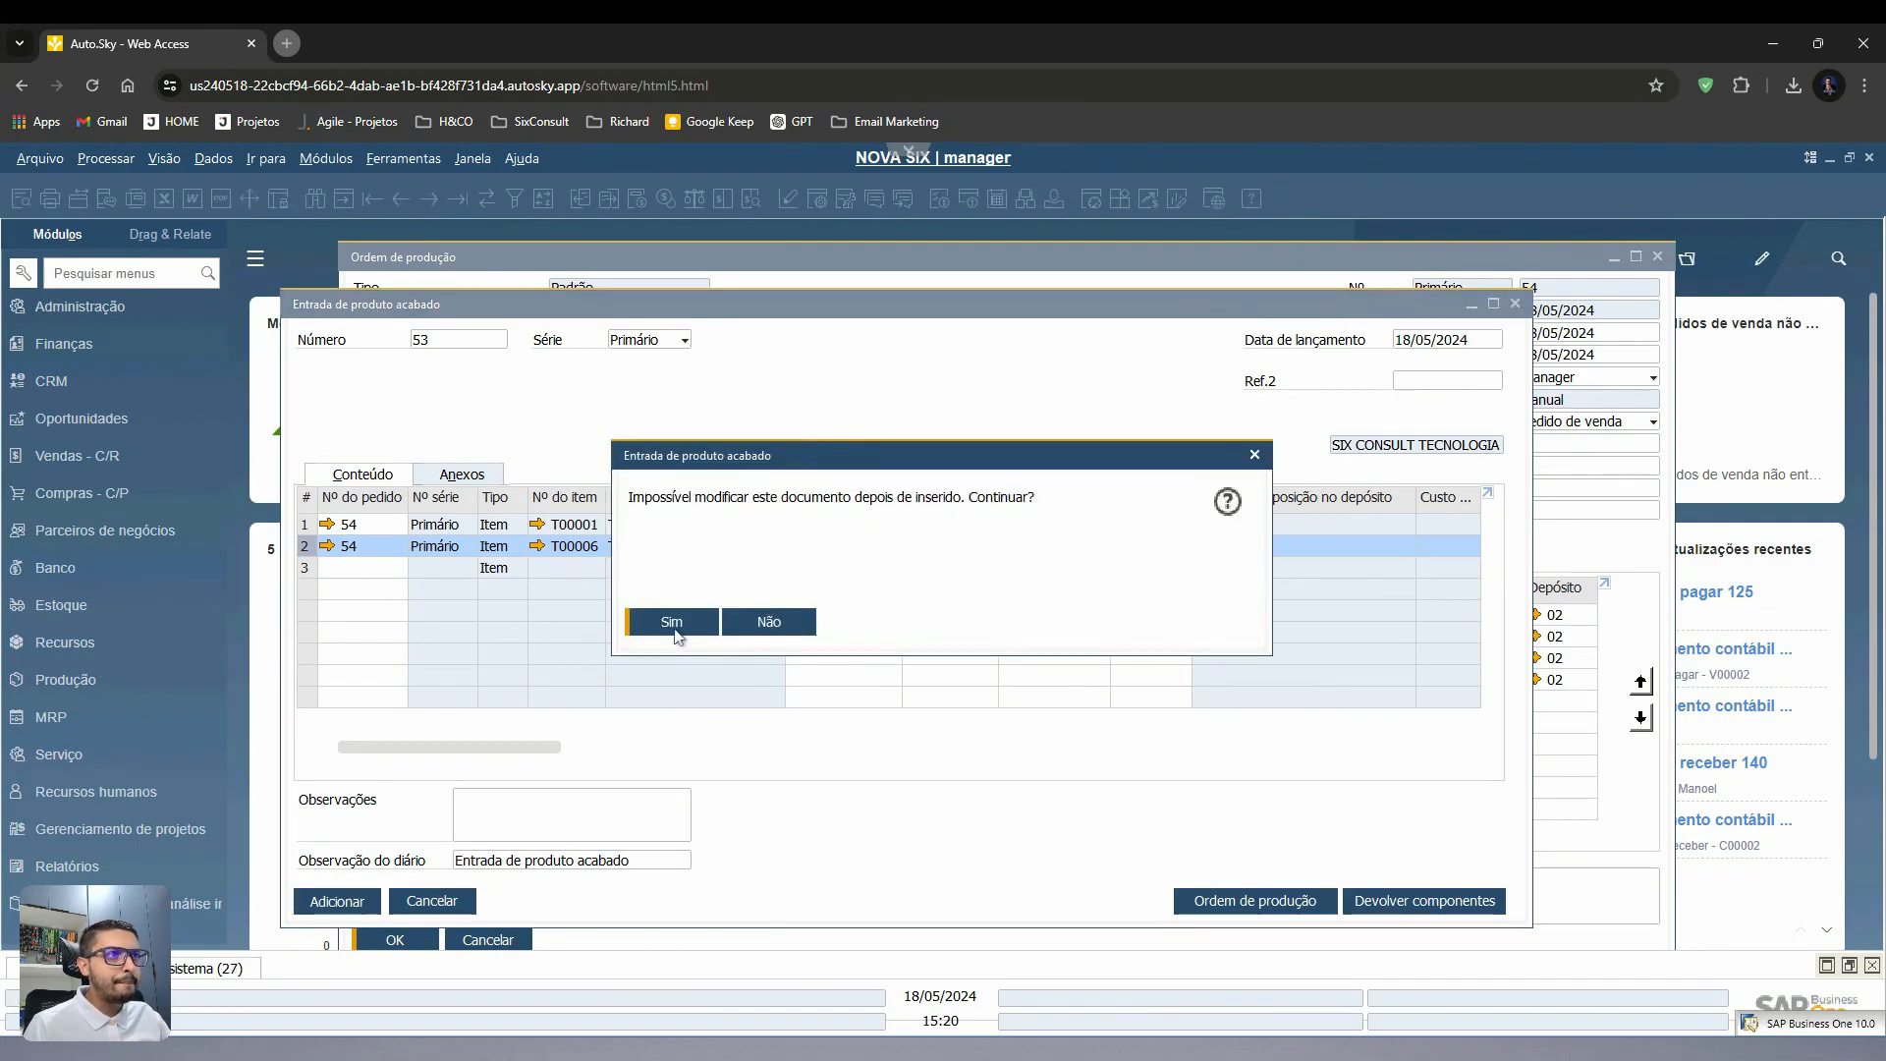
click(672, 623)
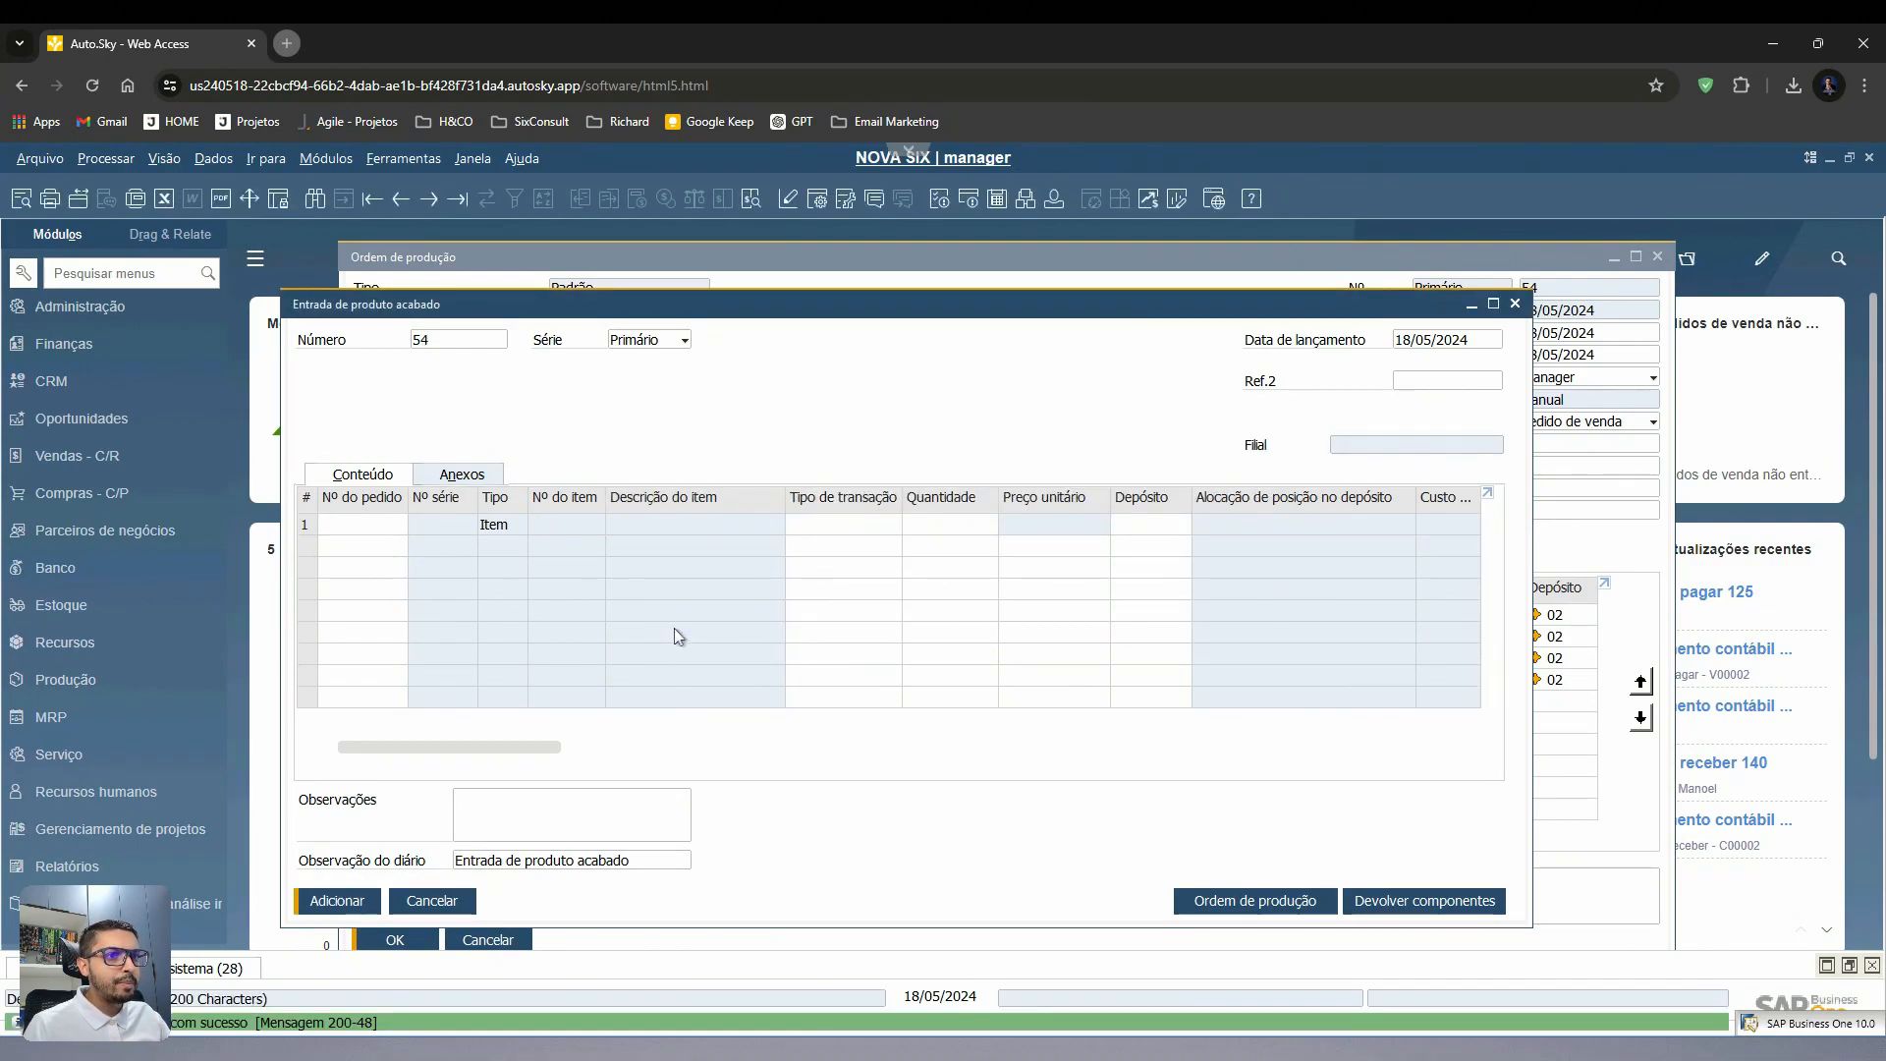
click(464, 904)
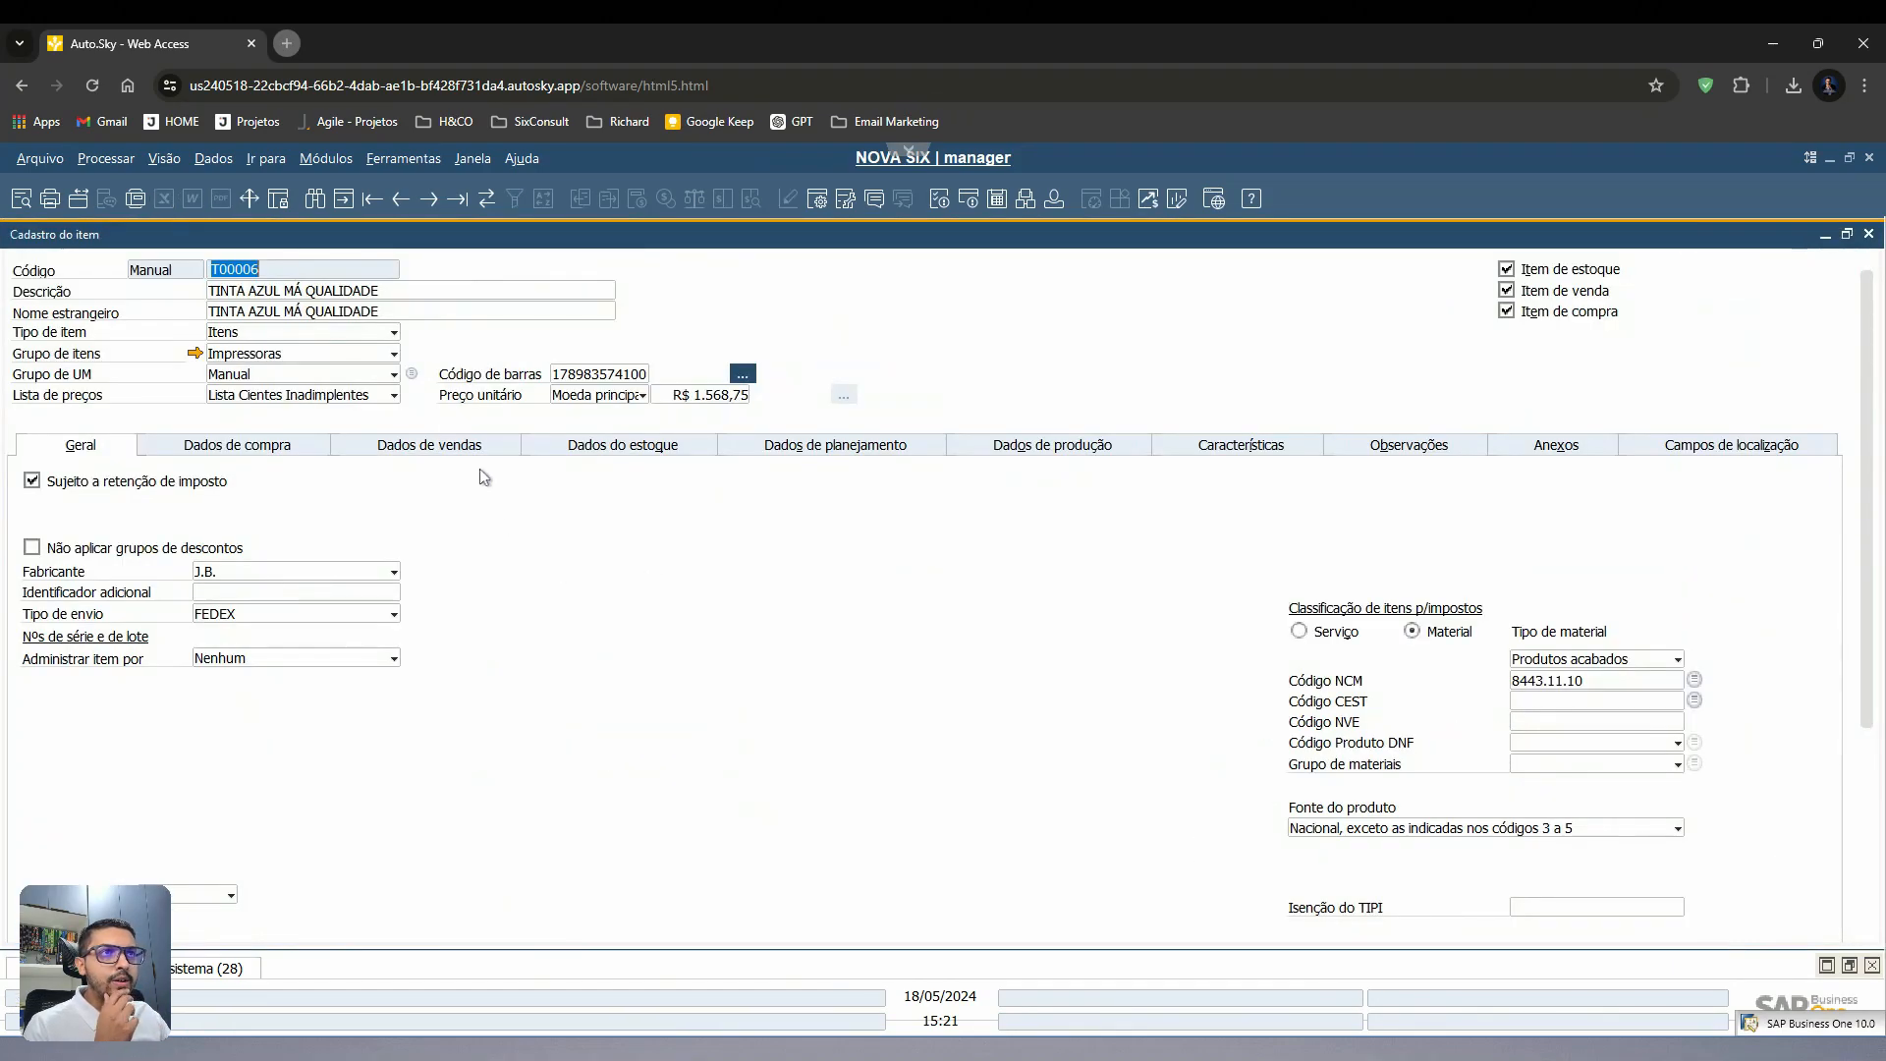
- Check the stock of item T00006 in warehouse 06 in its item master data, then return to the production order
click(588, 447)
scroll(933, 626, down, 1)
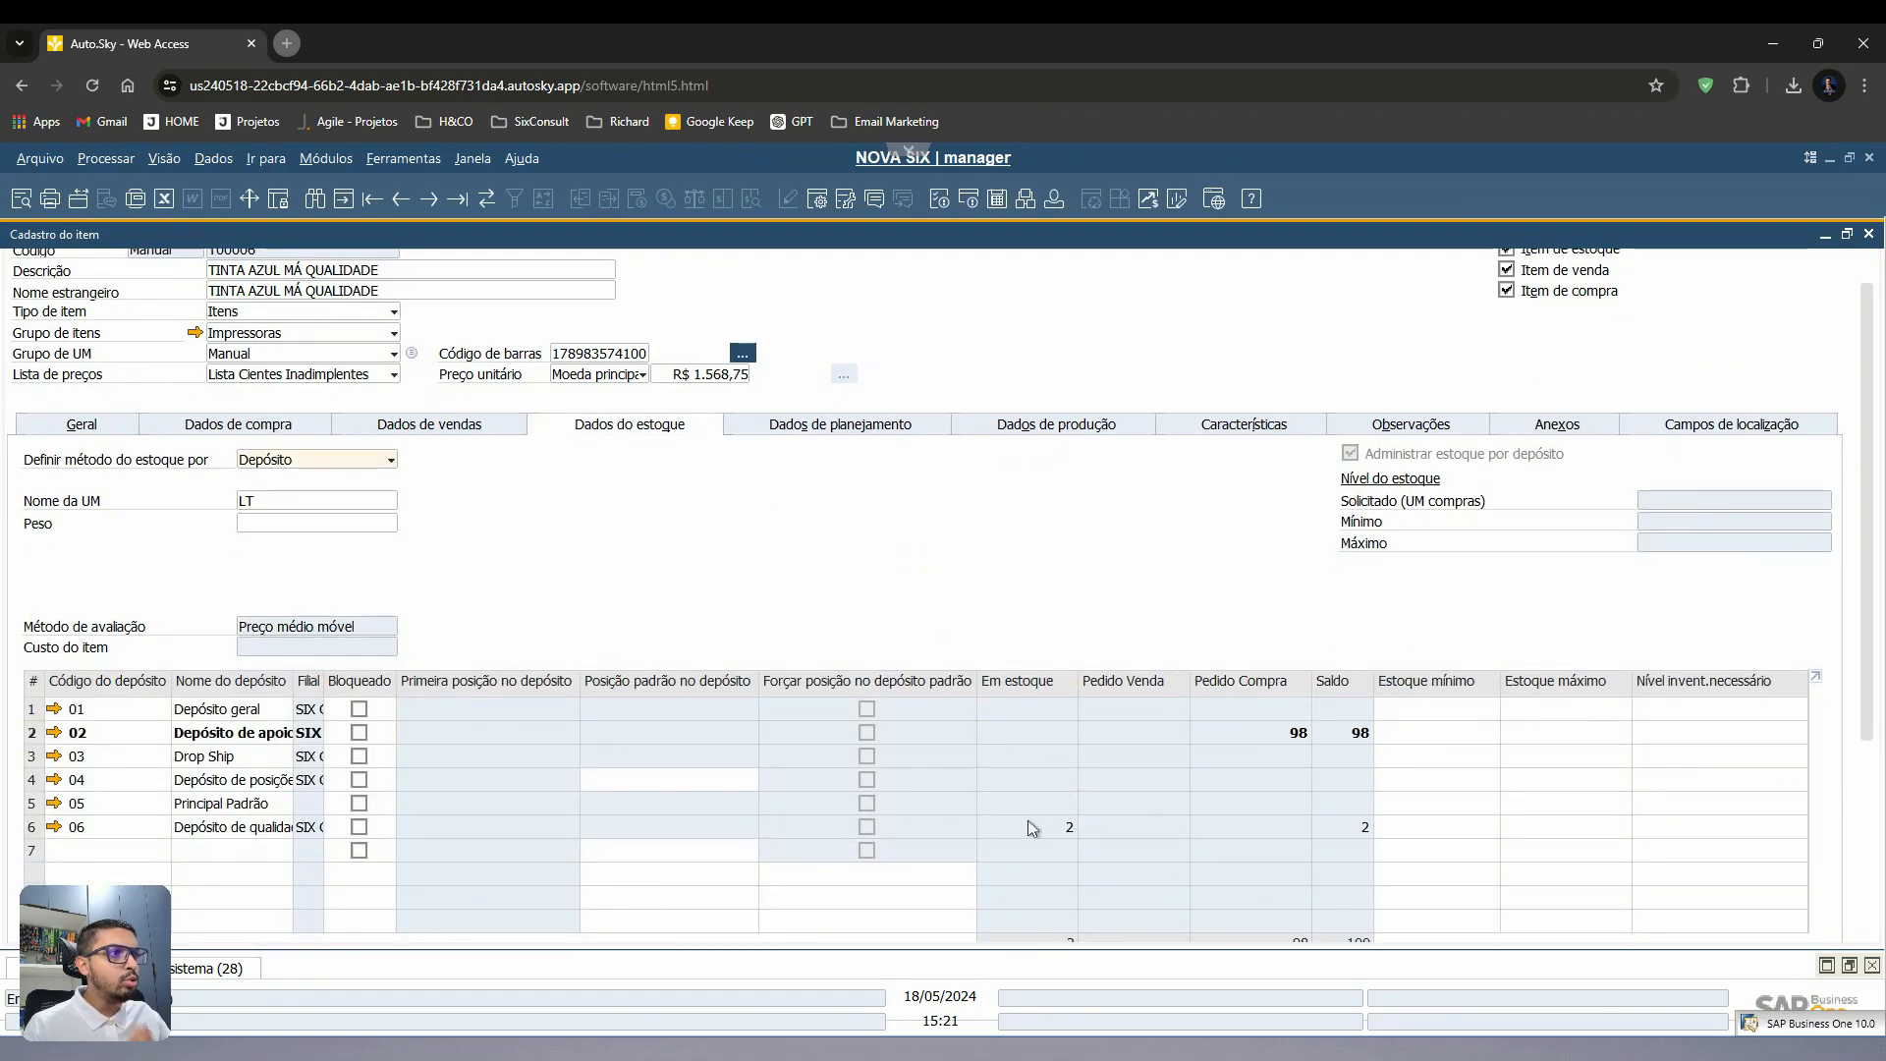
click(39, 833)
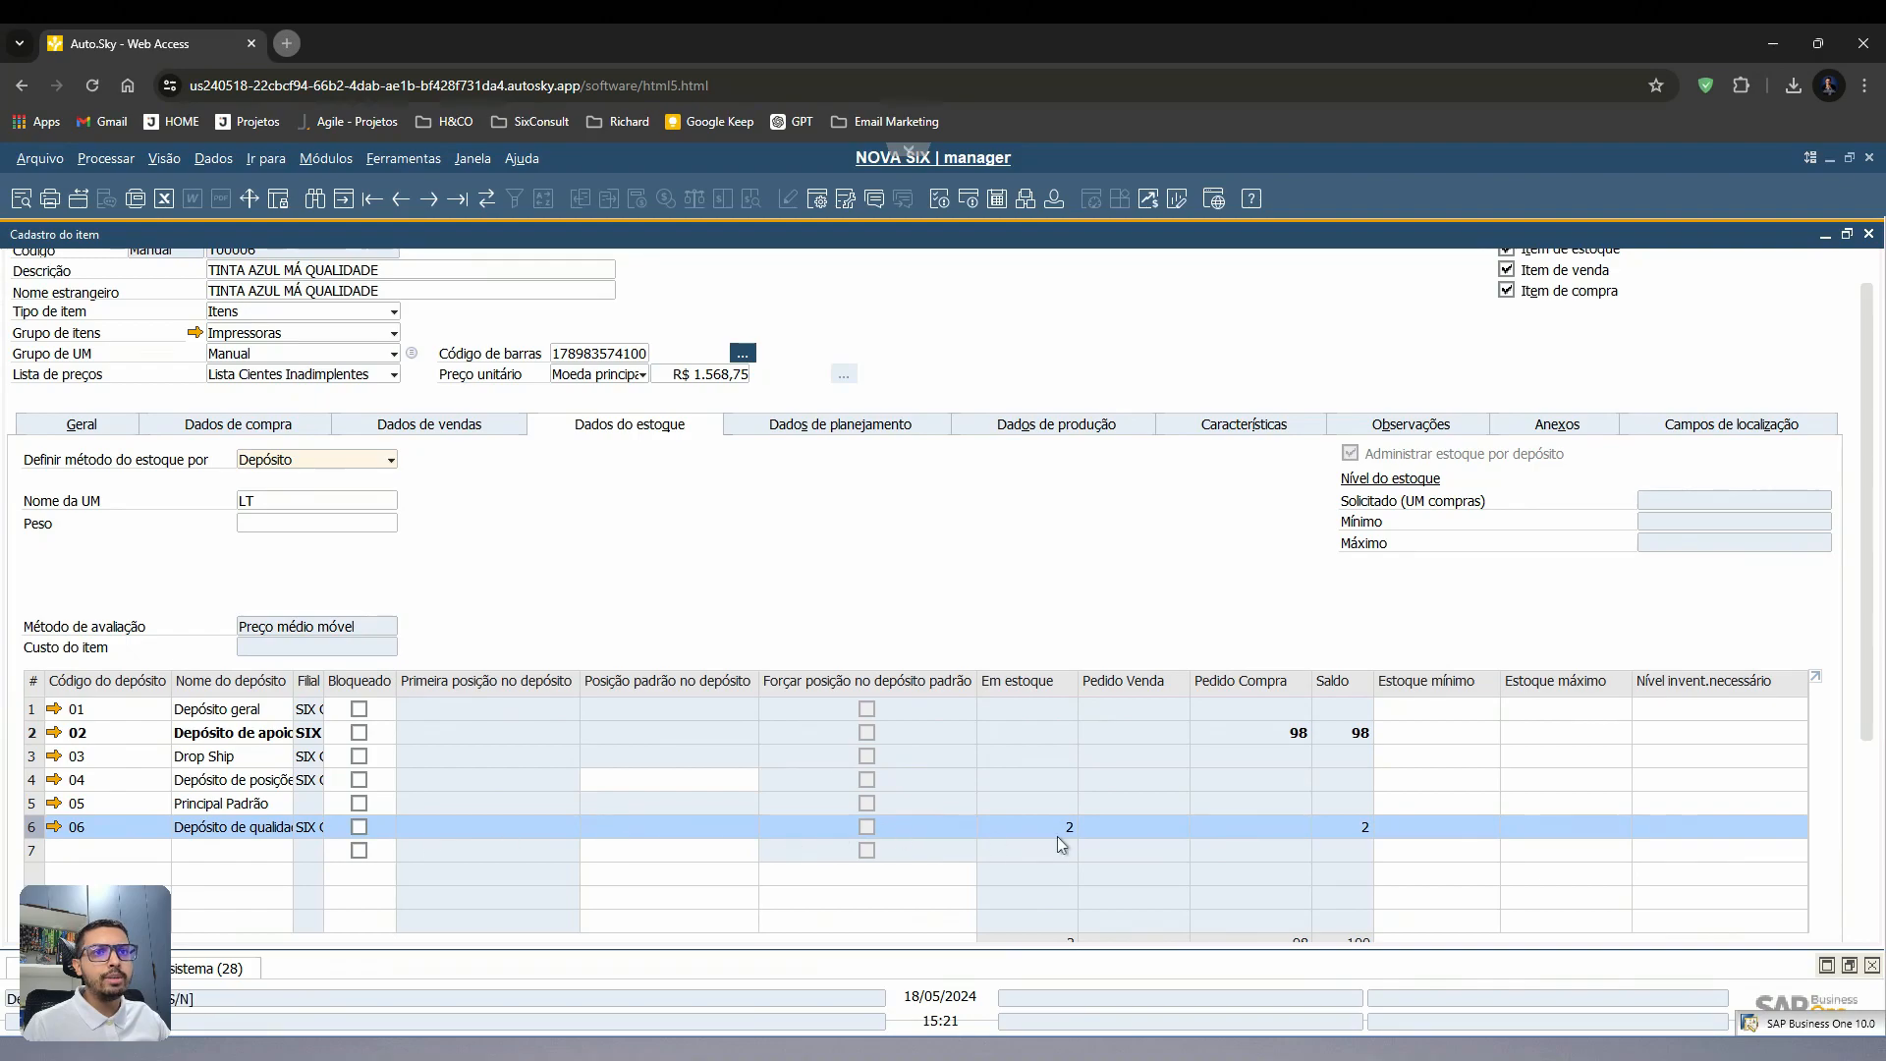
click(1868, 233)
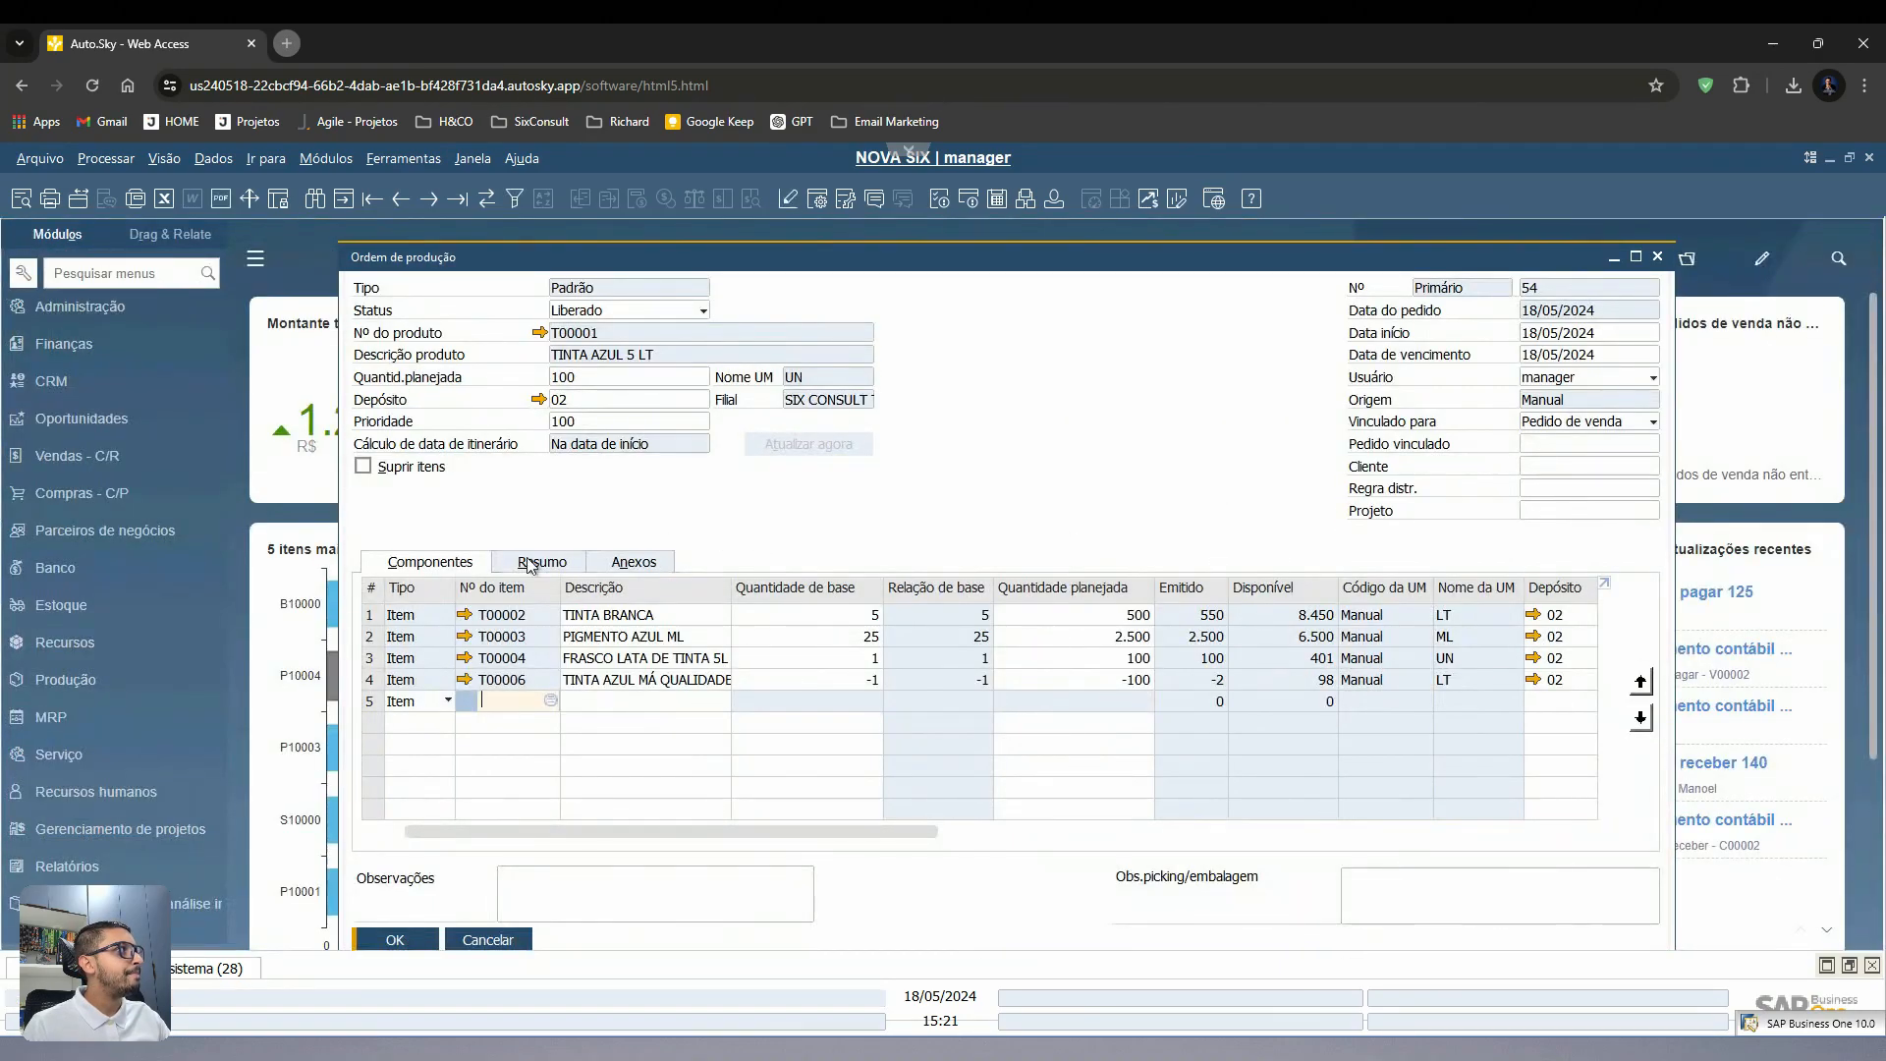
- Review the production order's cost and quantity summary and its TINTA AZUL MÁ QUALIDADE component line
click(536, 563)
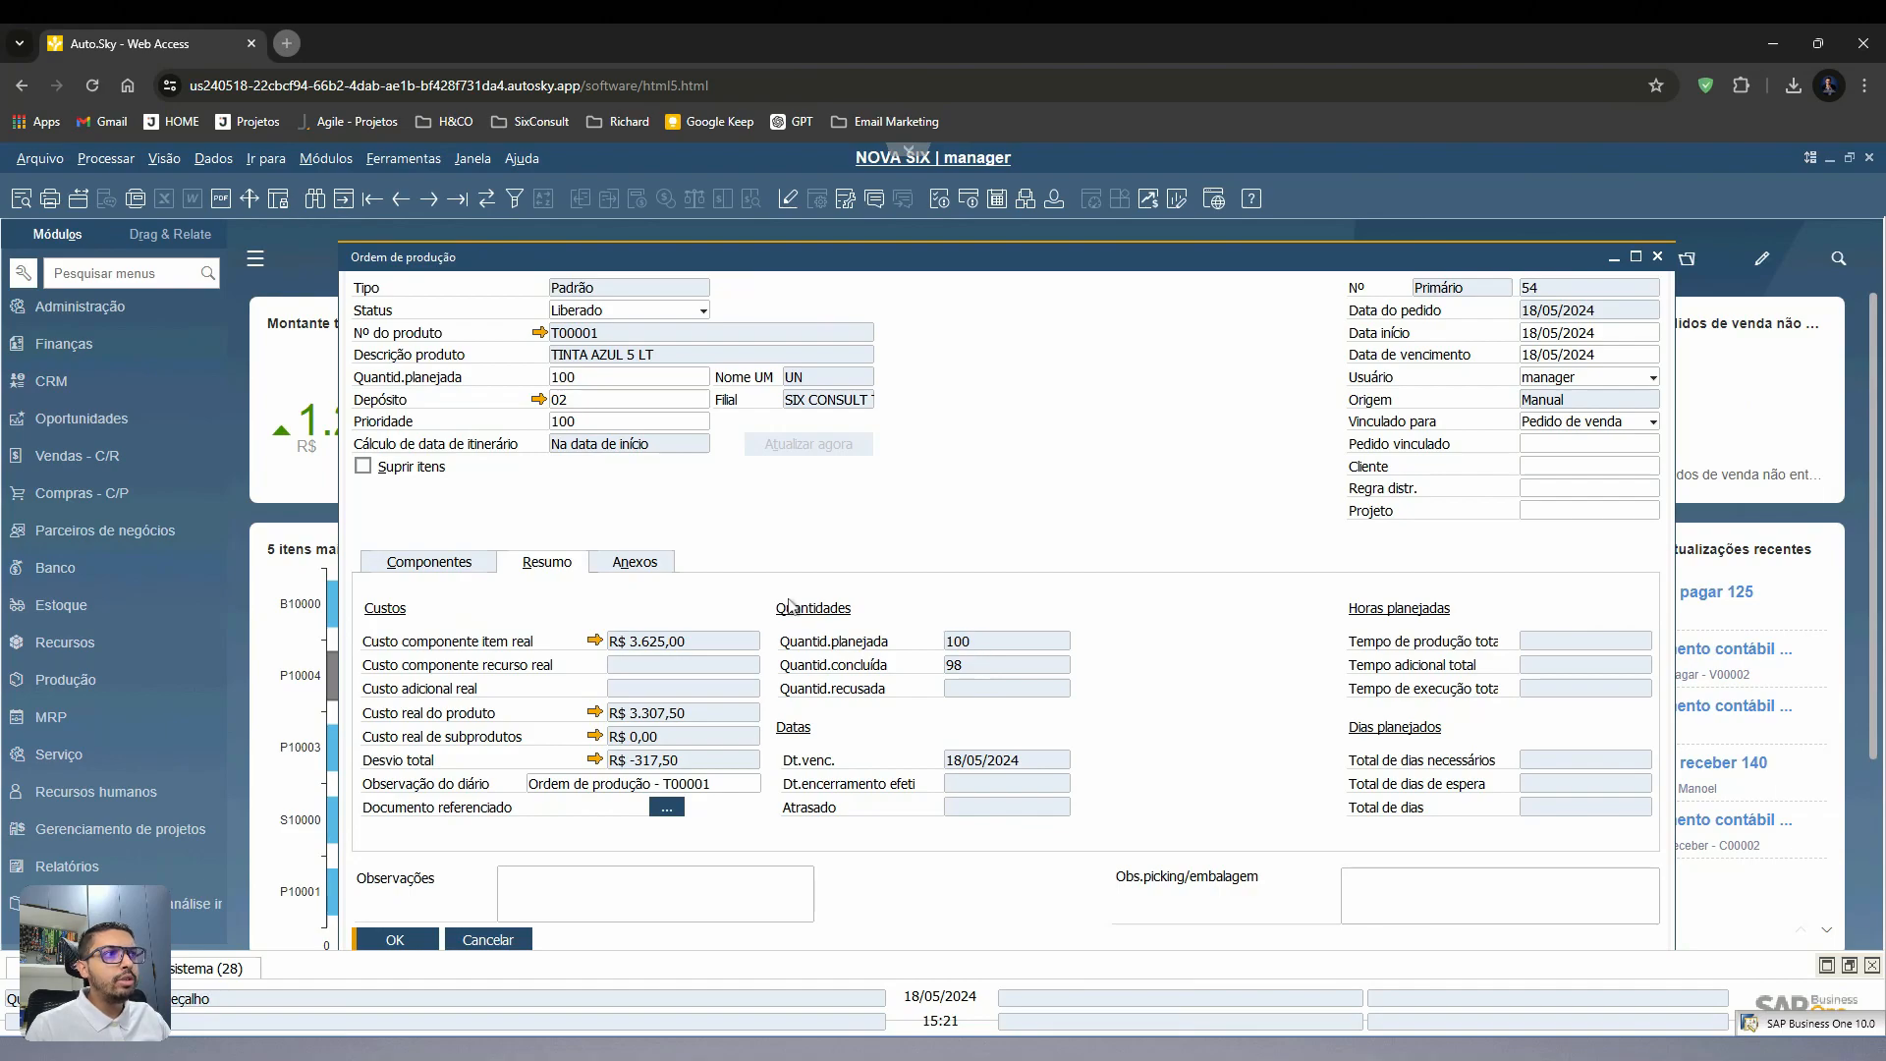
click(482, 564)
click(372, 681)
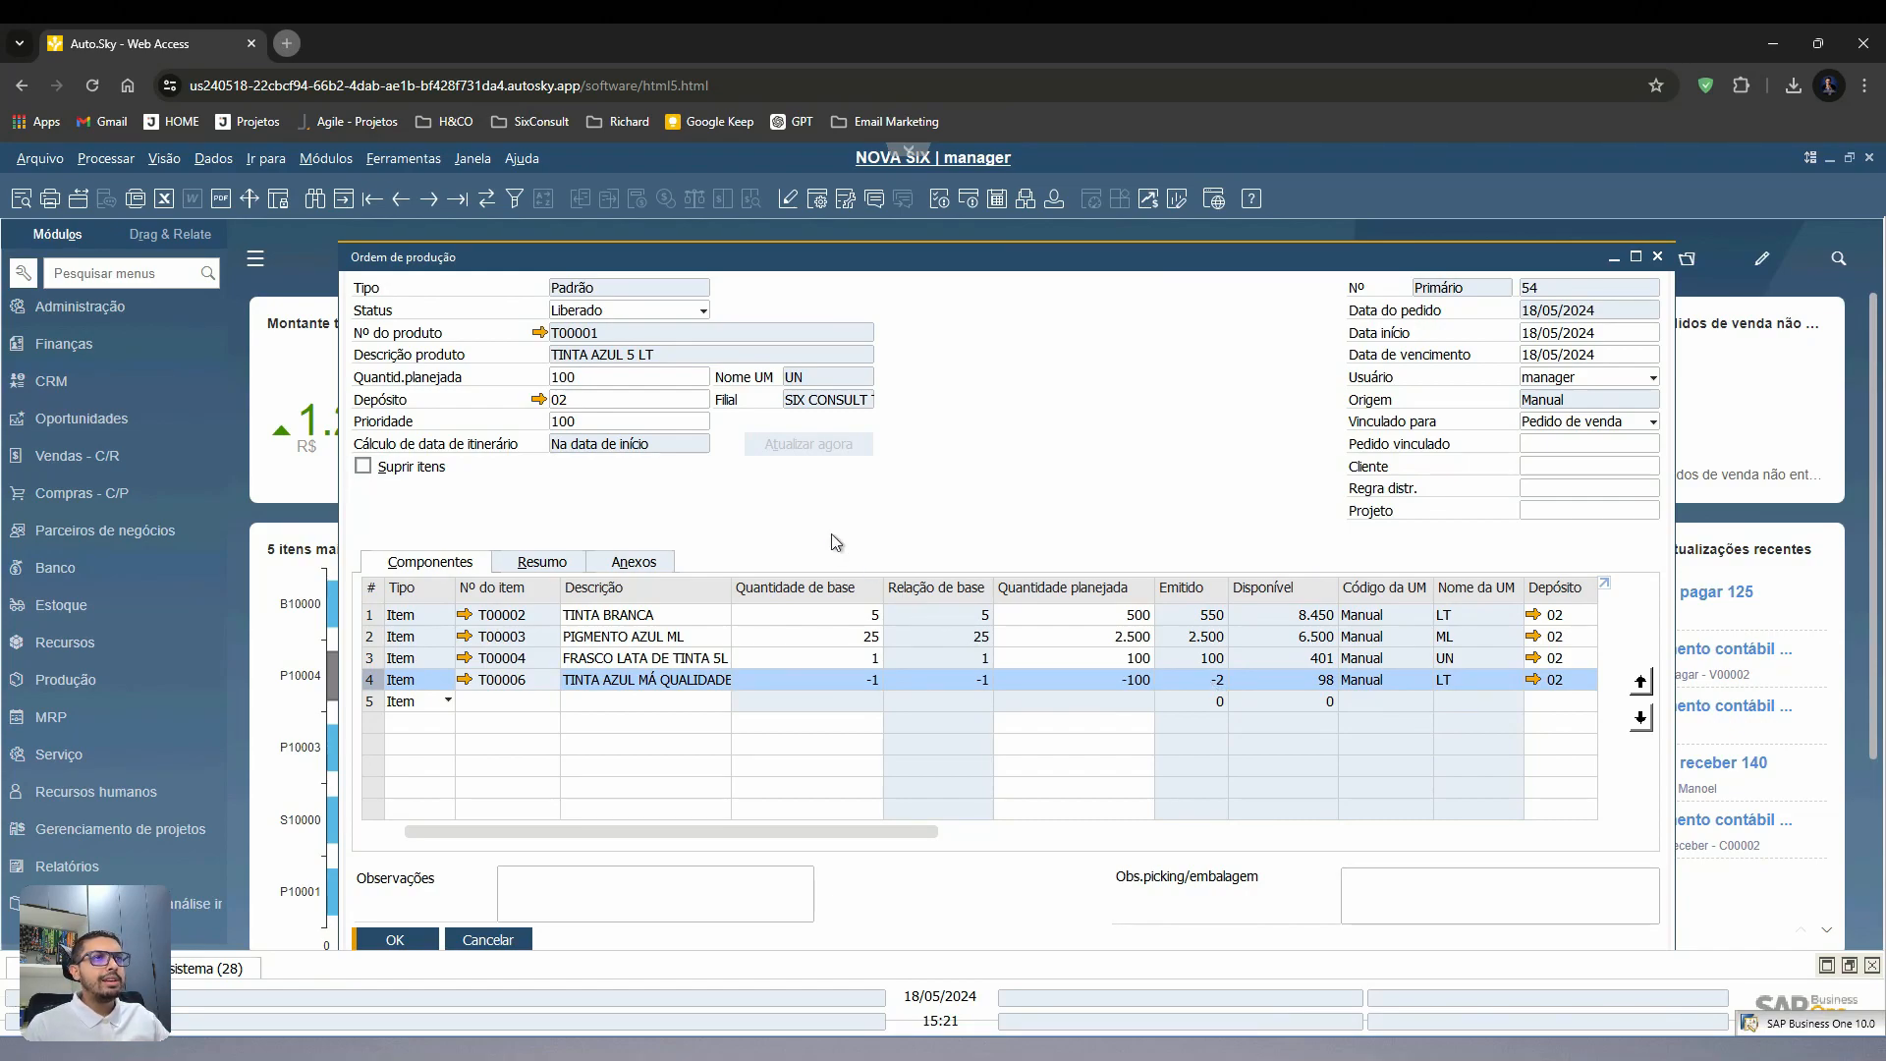
- Set the production order's status to Fechado and update it, accepting closure with components not fully issued
click(639, 311)
click(640, 353)
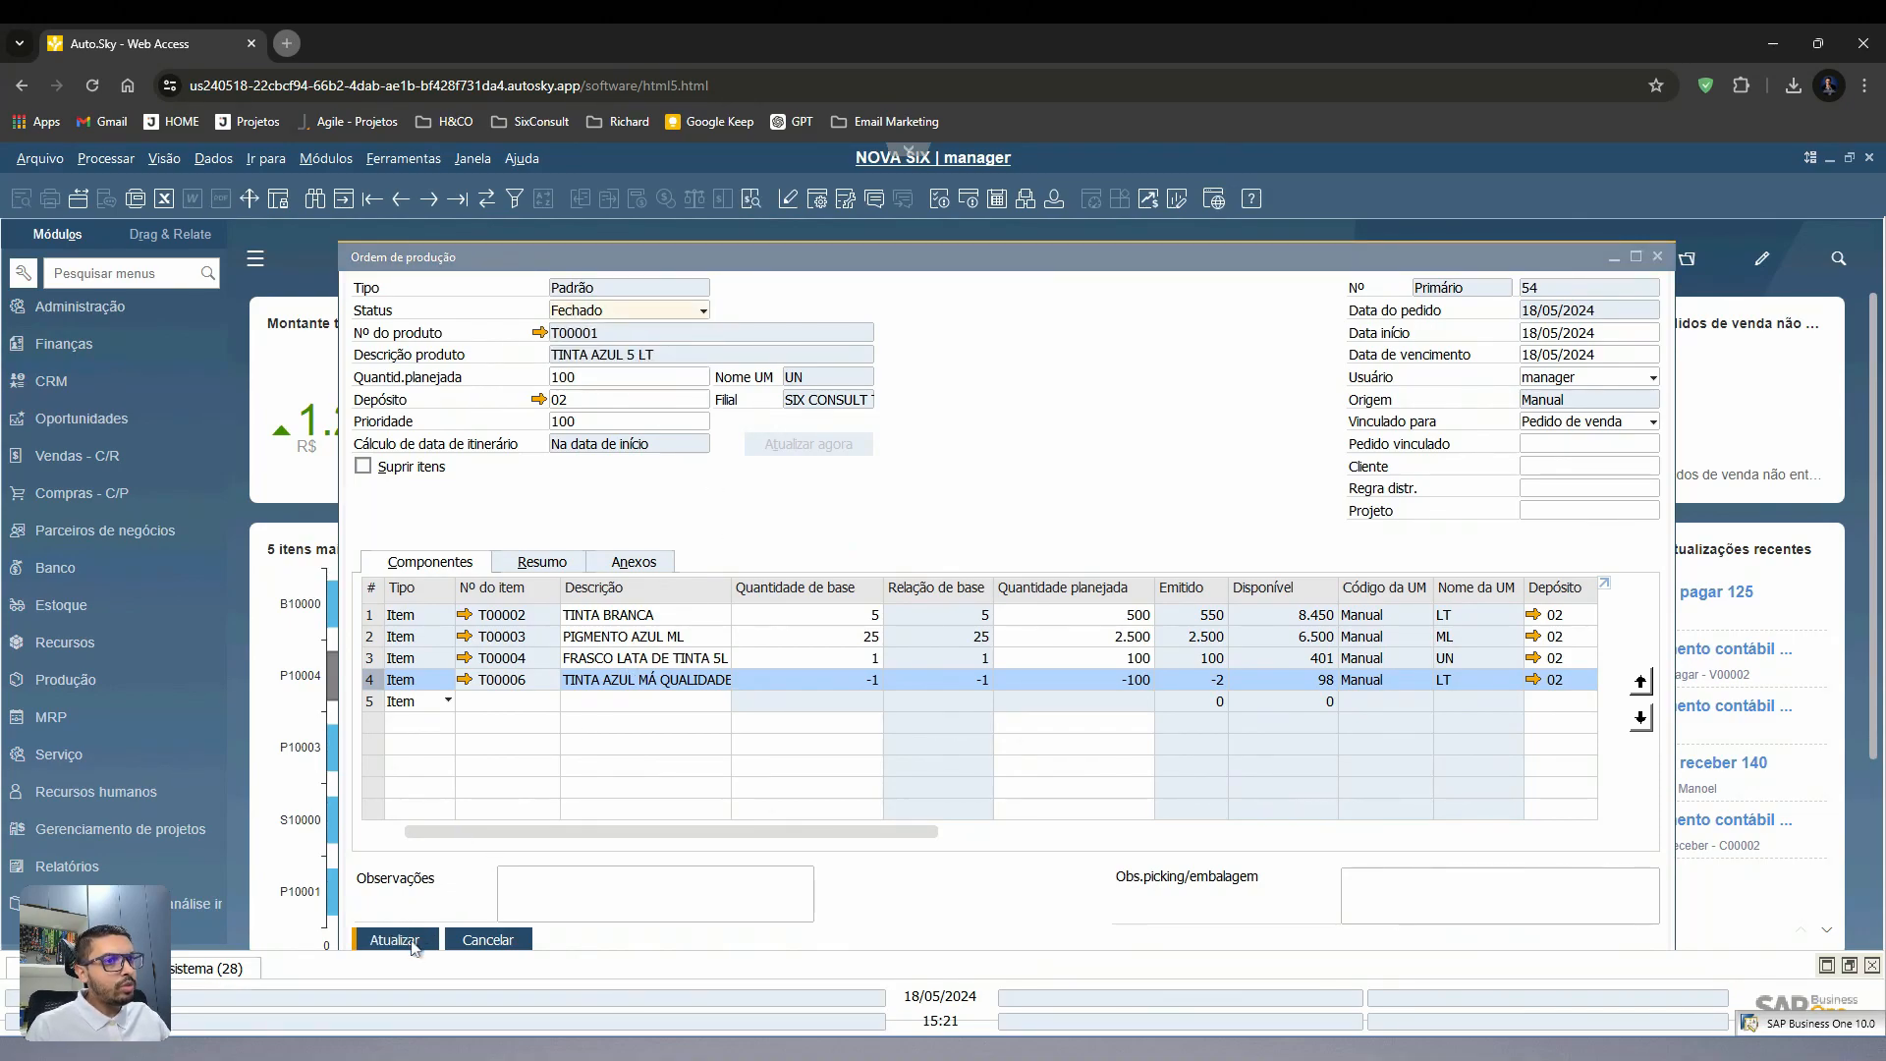
click(411, 941)
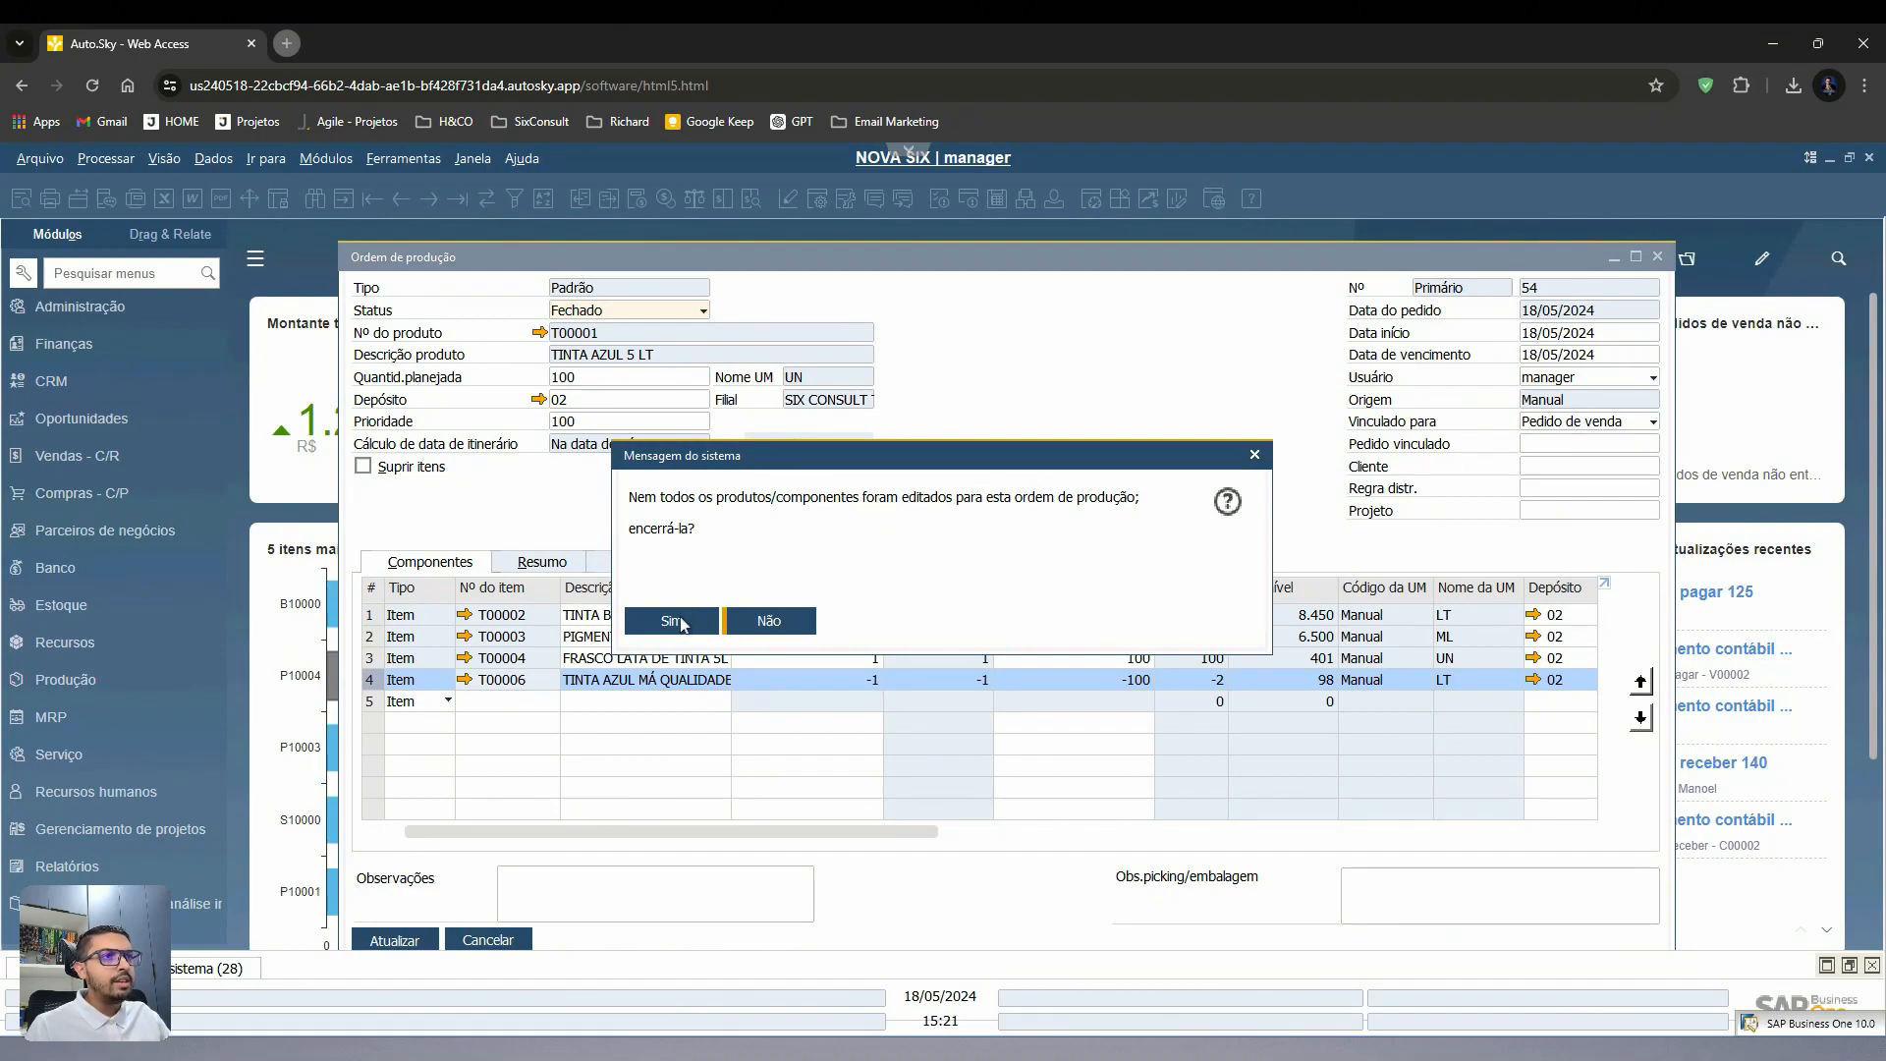
click(681, 623)
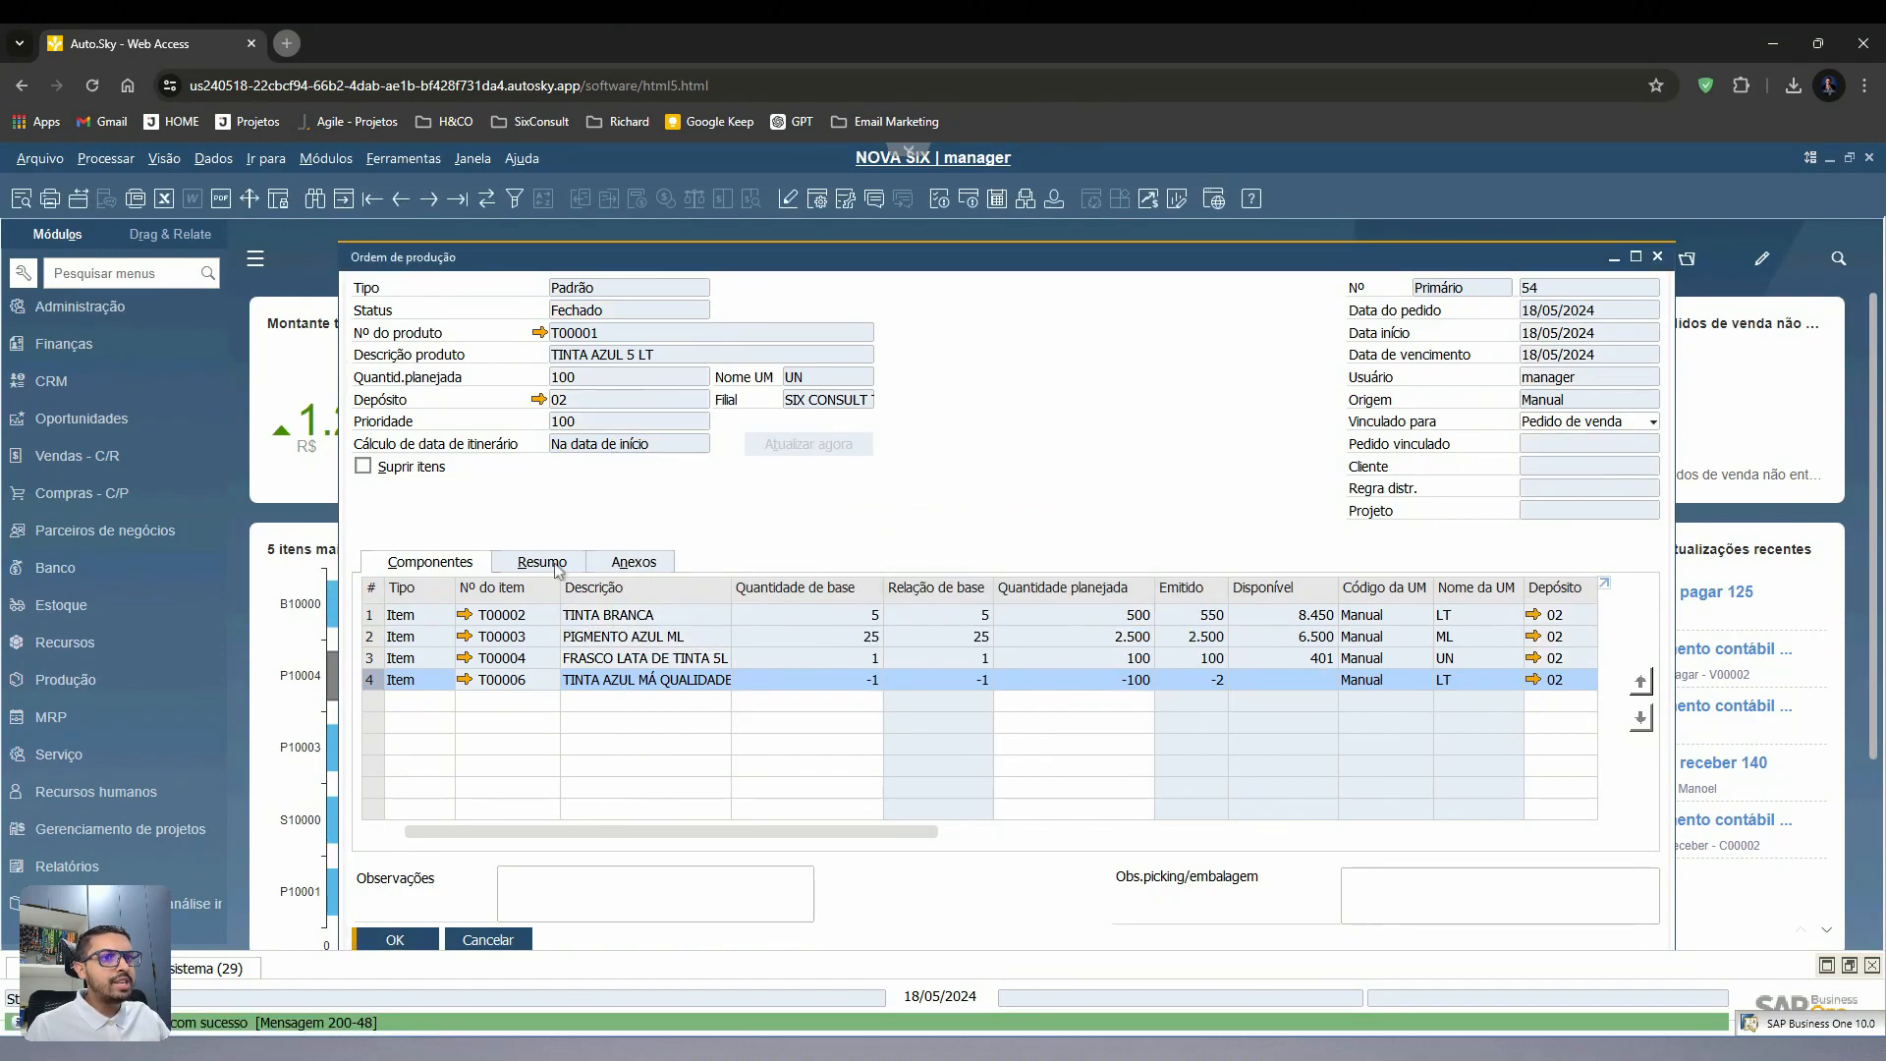
- Compare the closed production order's costs and completed quantity in the summary with the issued quantities of its components
click(547, 562)
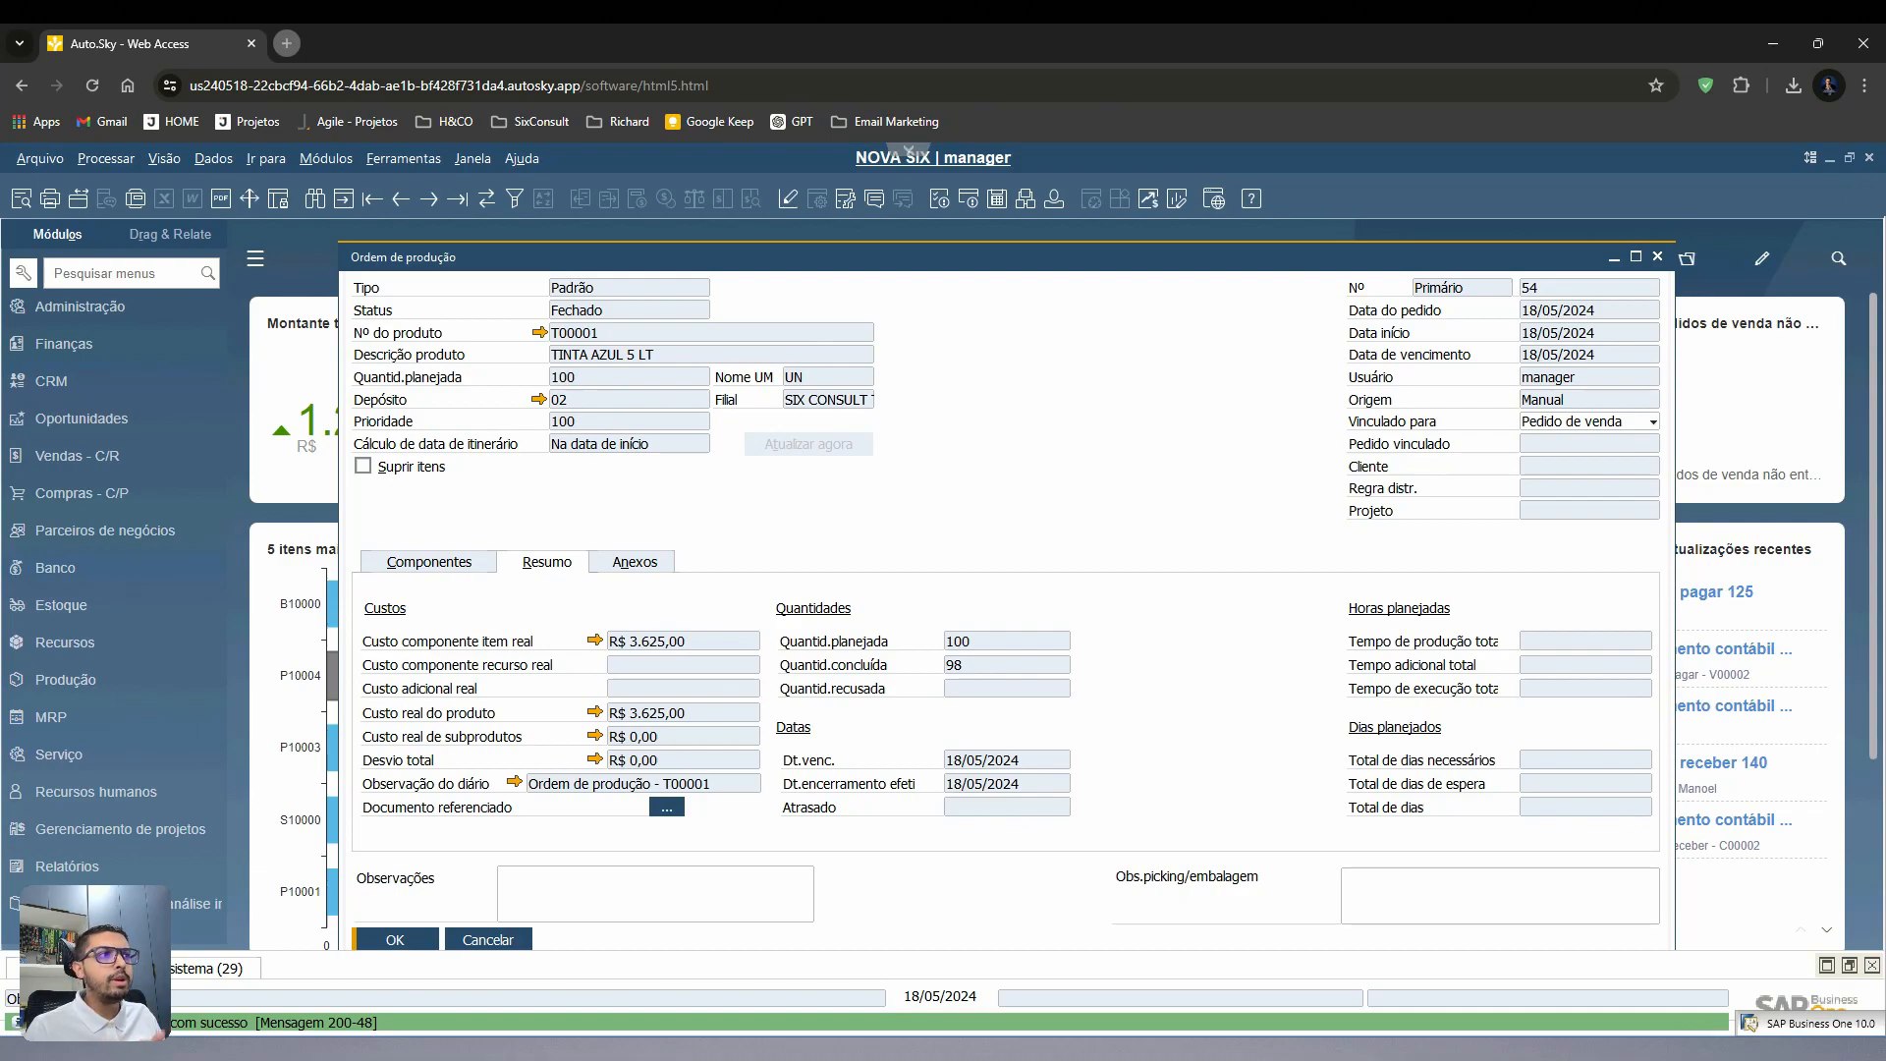
click(429, 564)
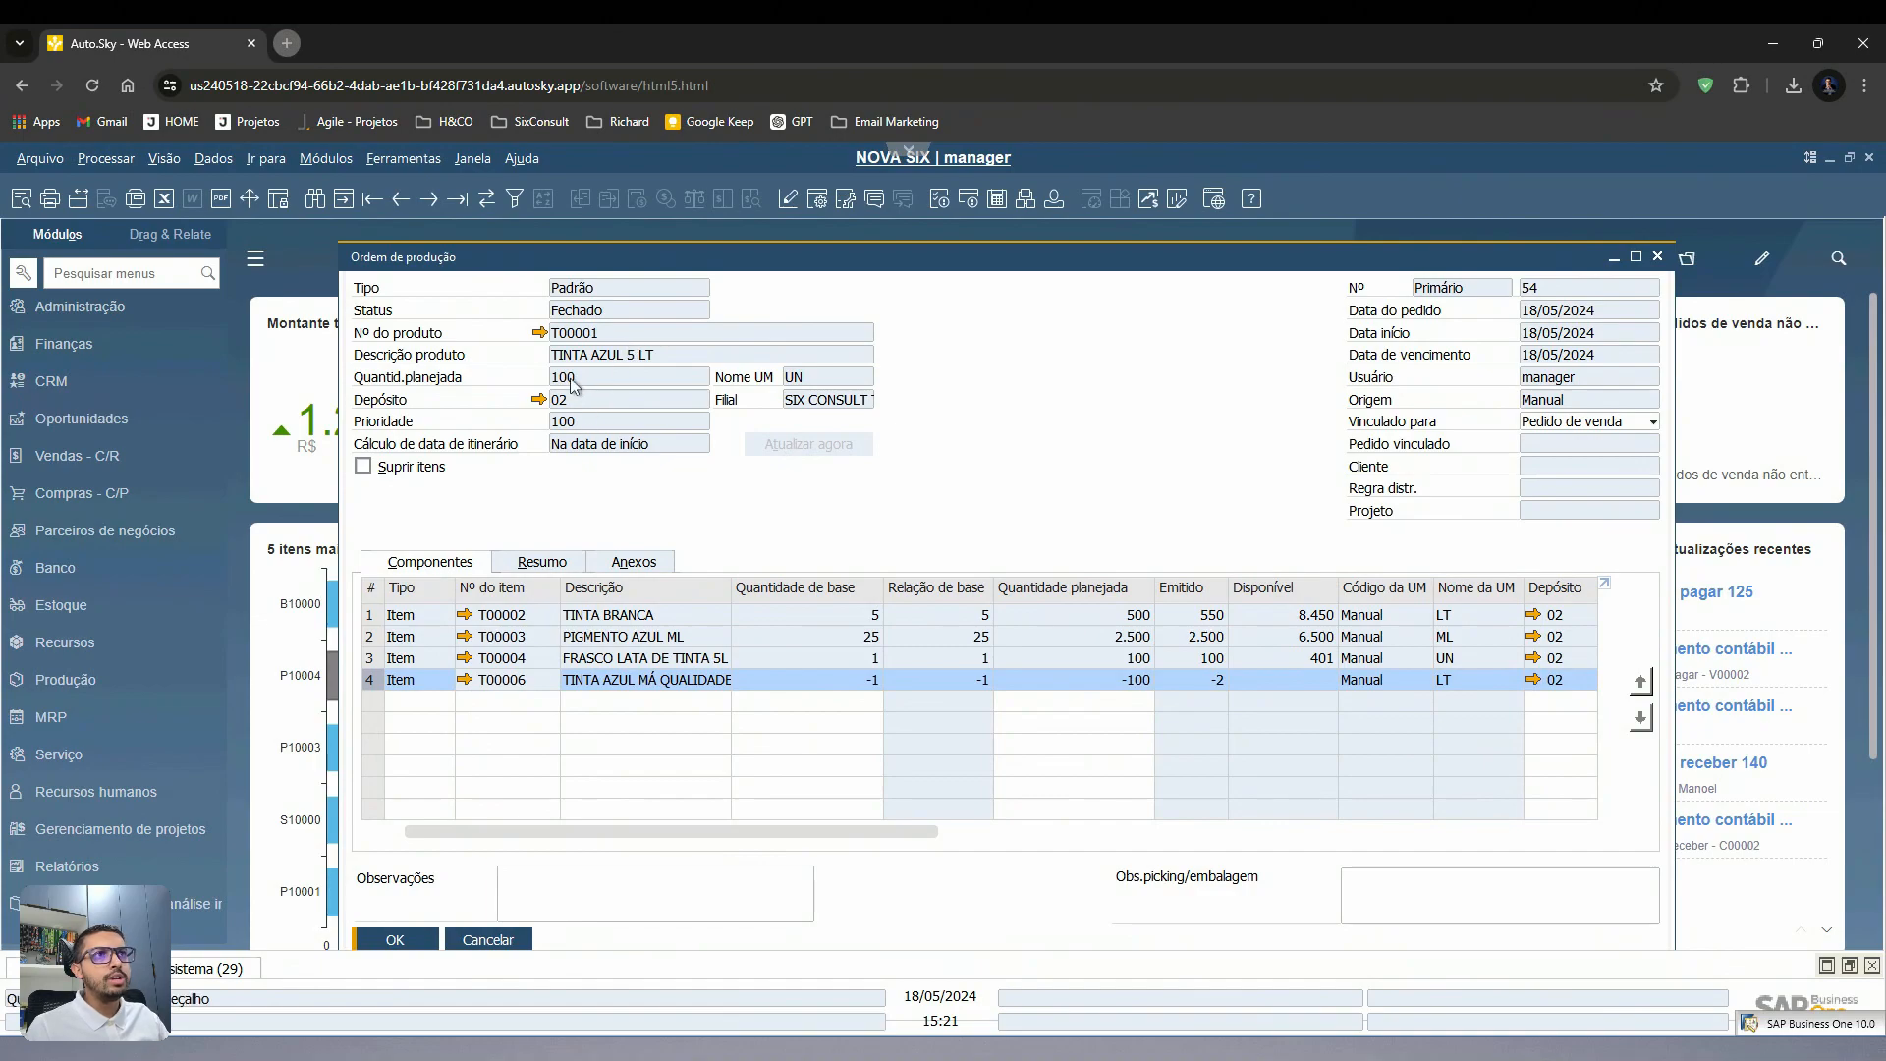
click(539, 566)
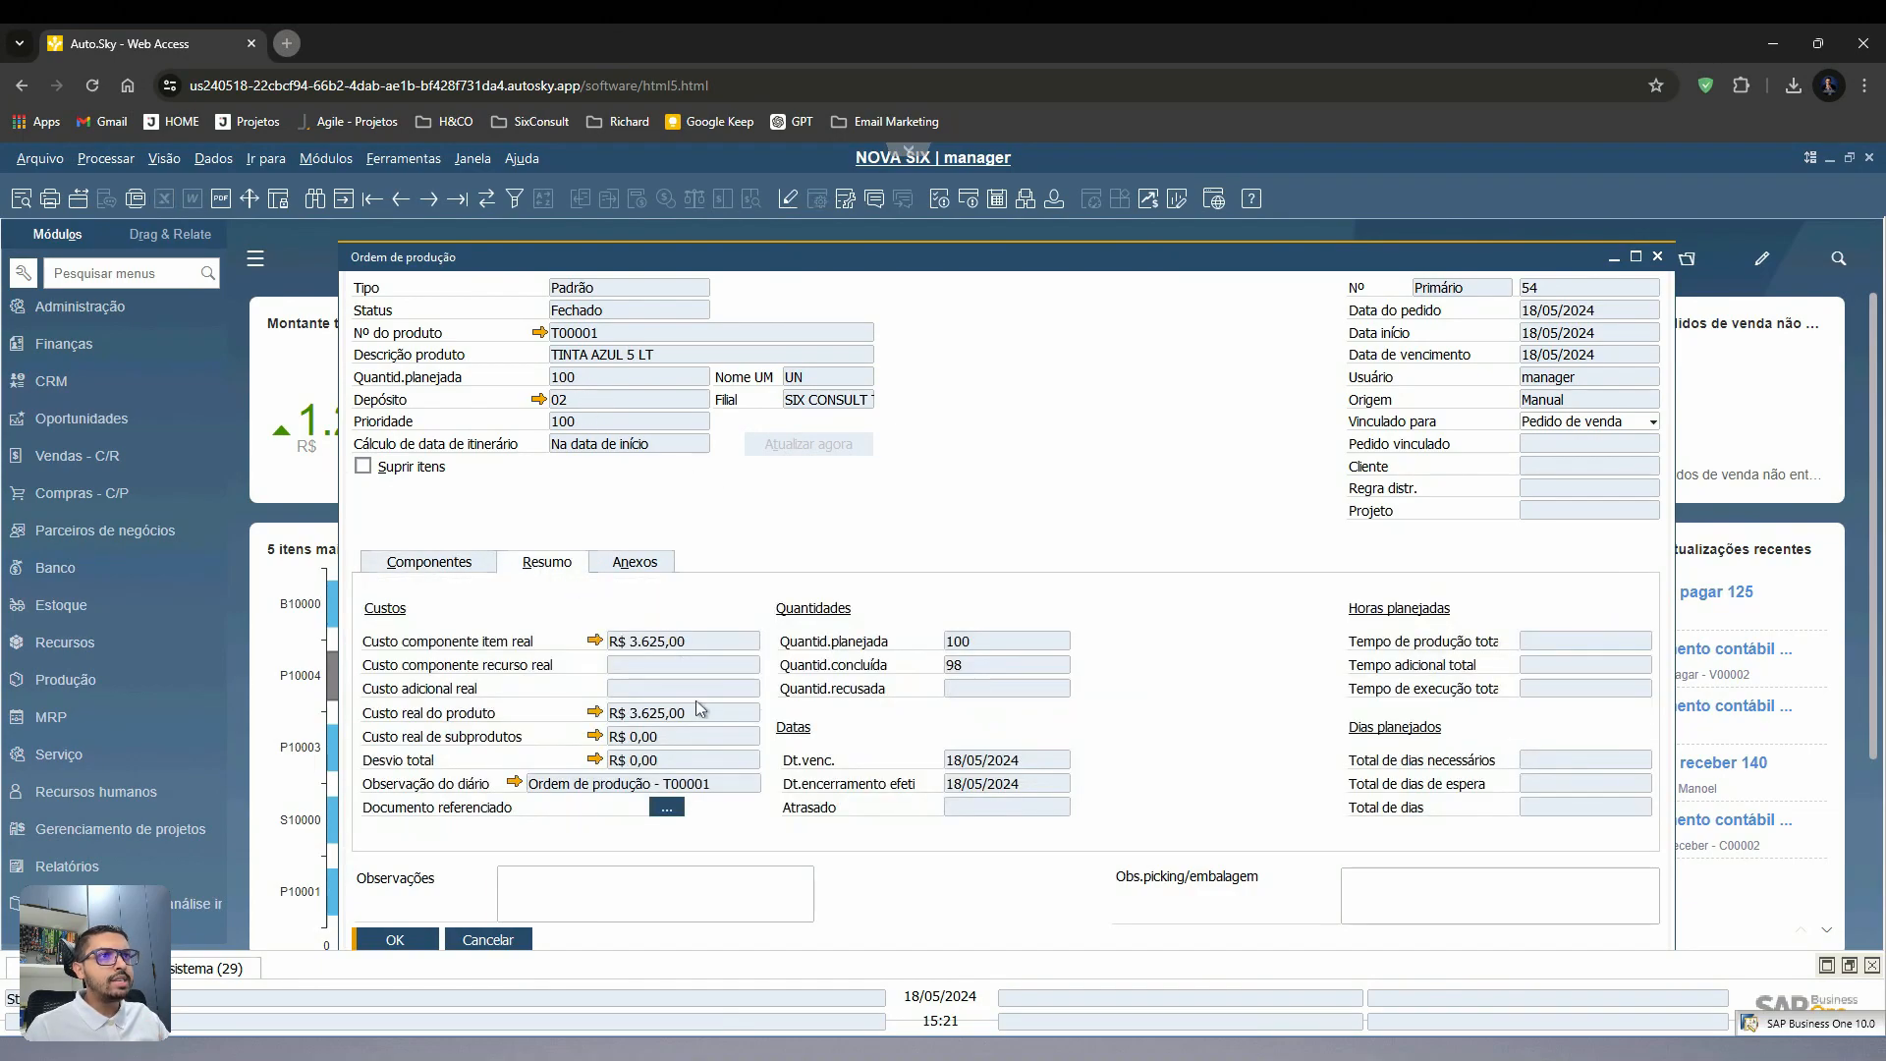
click(450, 572)
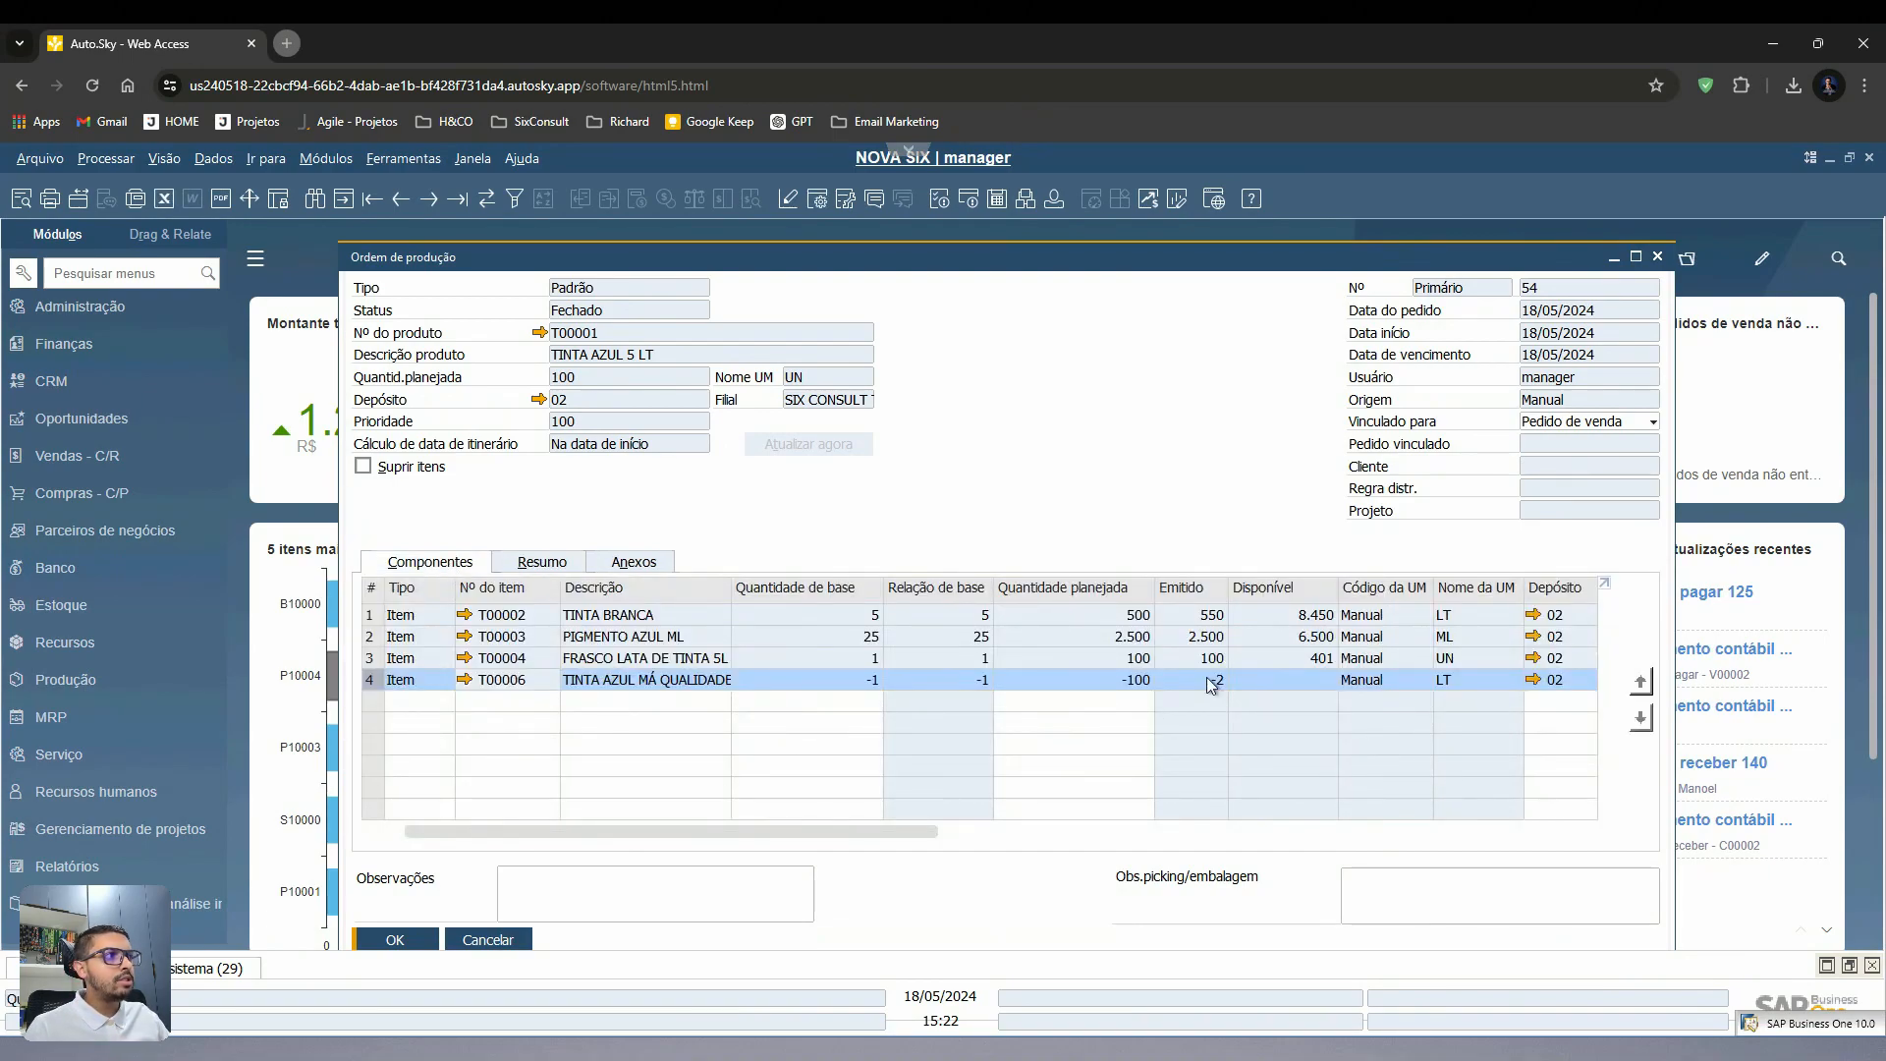